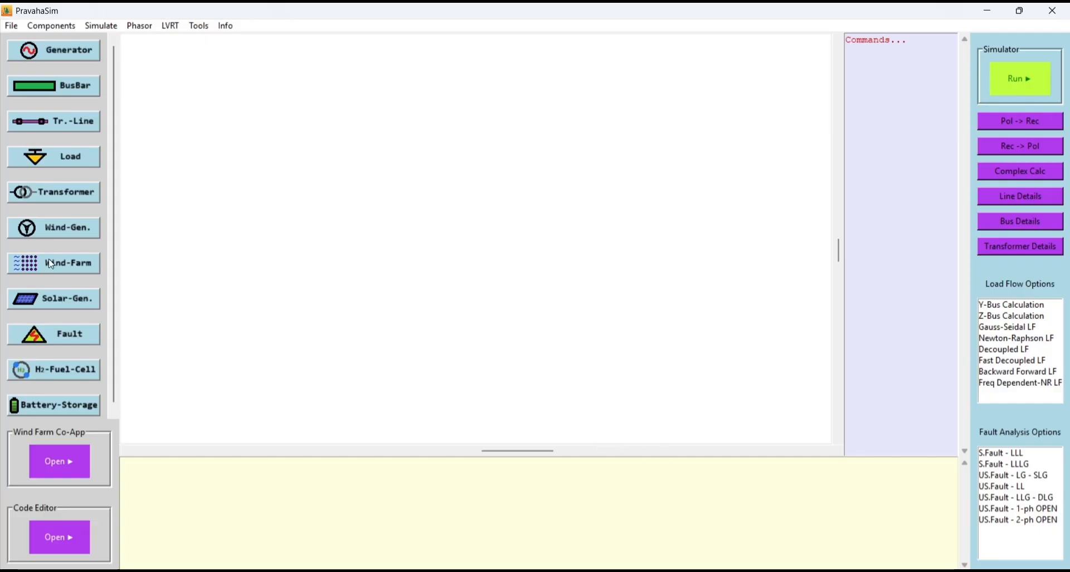
- Load the saved simulation layout my_design_9_bus_system_n12_pro.json from the Main Project - M.Tech folder
{"action": "left_click", "coordinate": [11, 26]}
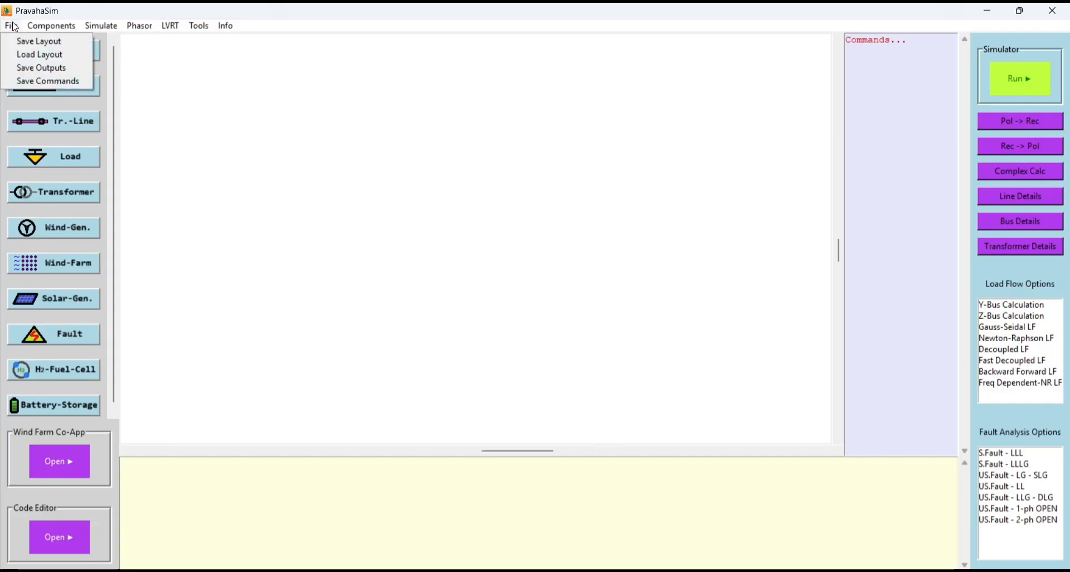
{"action": "left_click", "coordinate": [31, 54]}
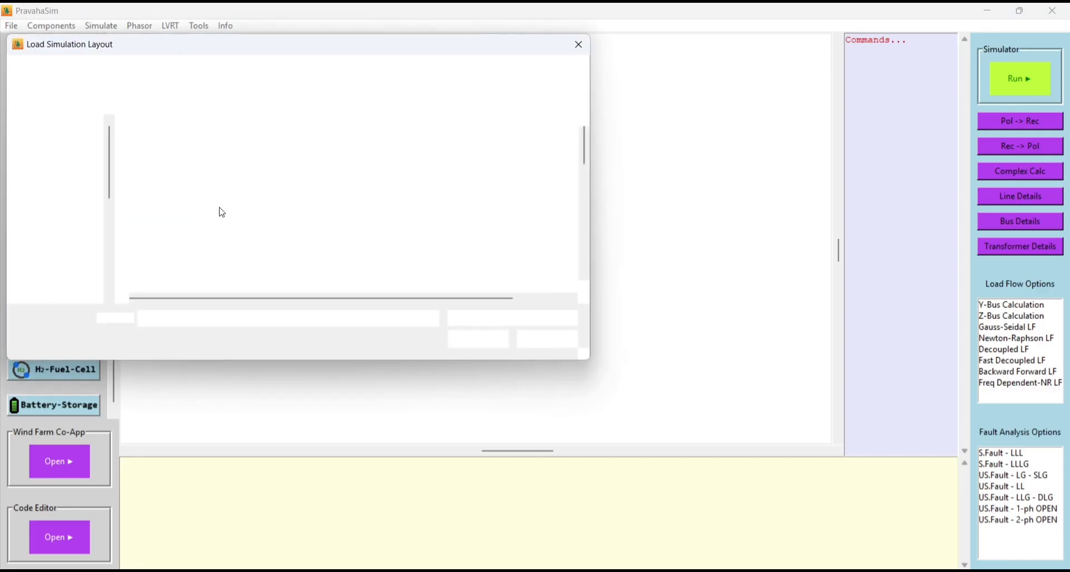
{"action": "scroll", "coordinate": [252, 223], "scroll_direction": "down", "scroll_amount": 2}
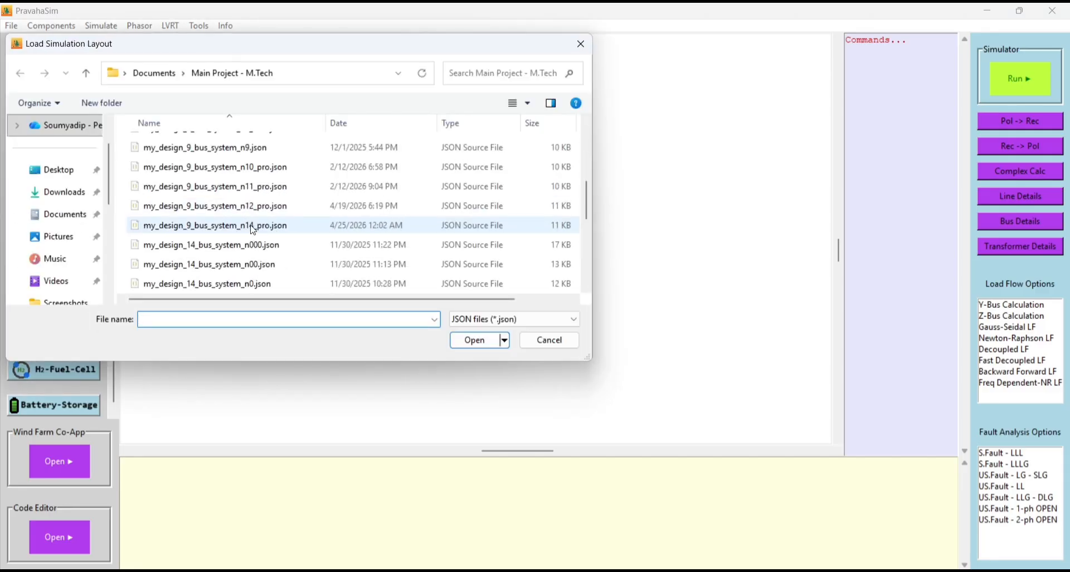
{"action": "left_click", "coordinate": [249, 212]}
{"action": "double_click", "coordinate": [249, 212]}
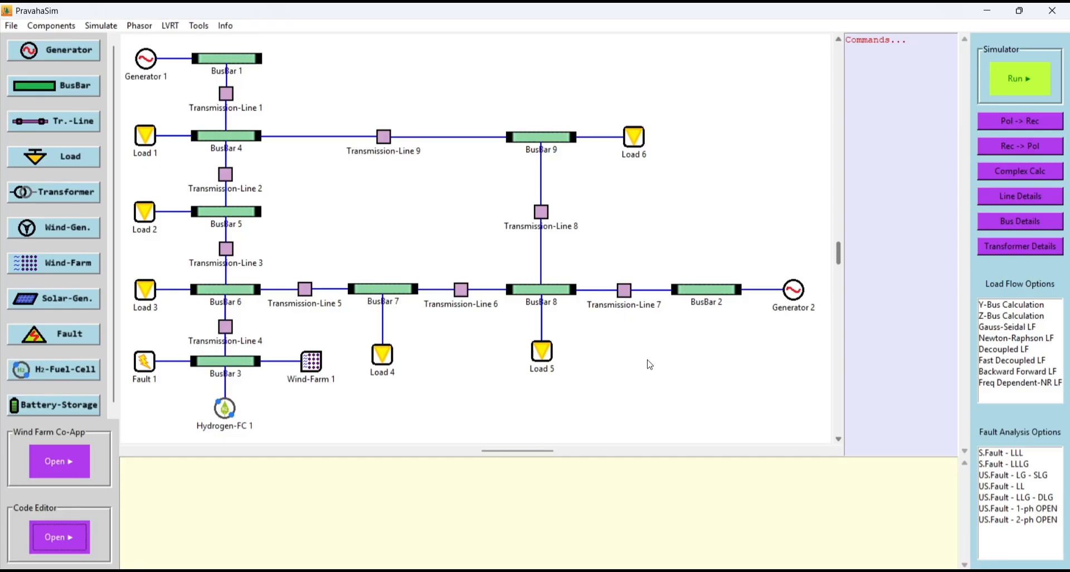
- Run the US.Fault - LLG - DLG fault analysis on the 9-bus system and review the fault currents and voltages
{"action": "left_click", "coordinate": [1023, 497]}
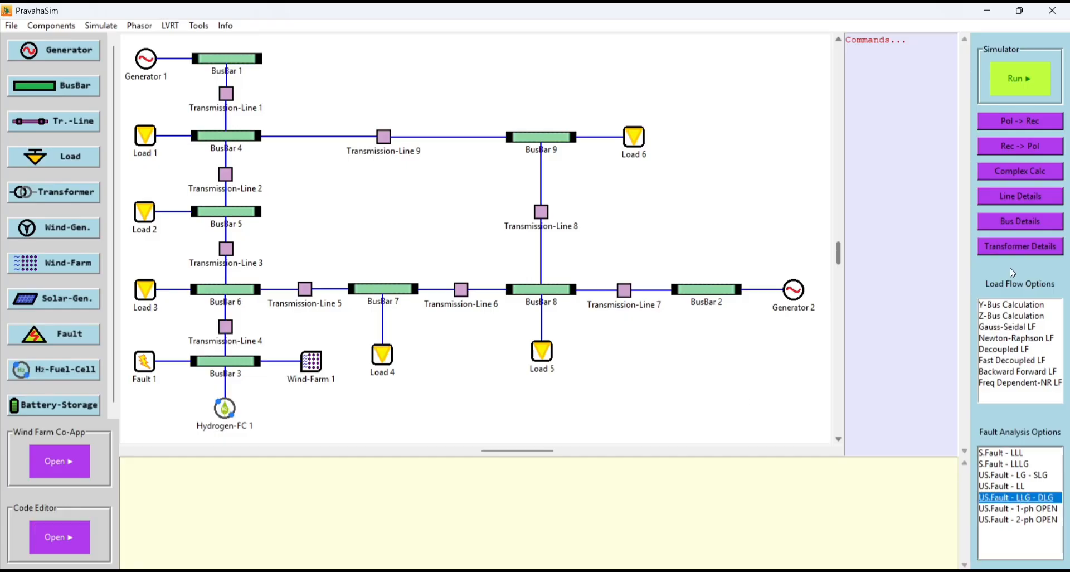
{"action": "left_click", "coordinate": [1025, 82]}
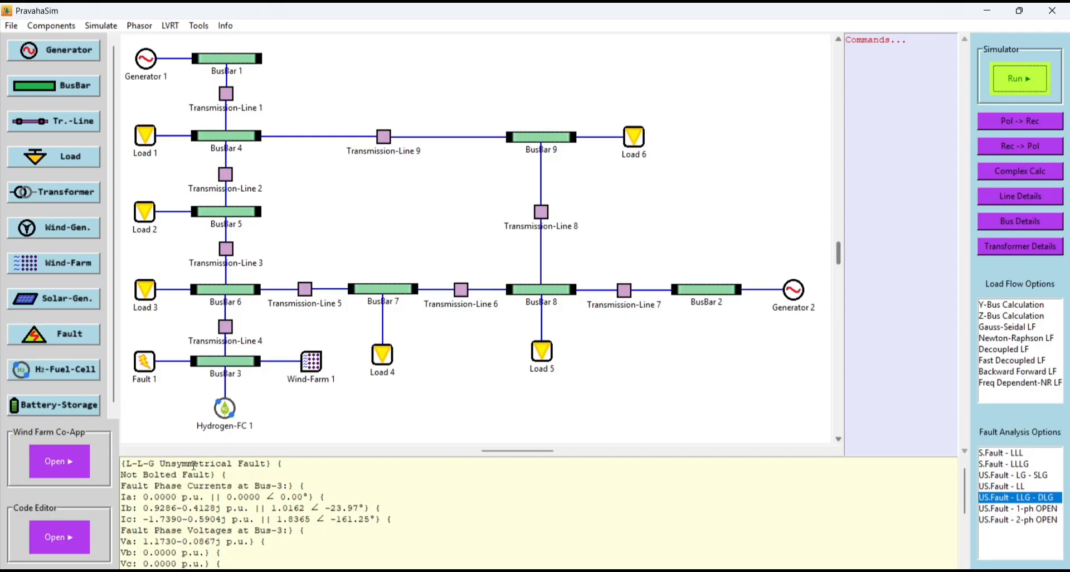
{"action": "scroll", "coordinate": [295, 538], "scroll_direction": "down", "scroll_amount": 5}
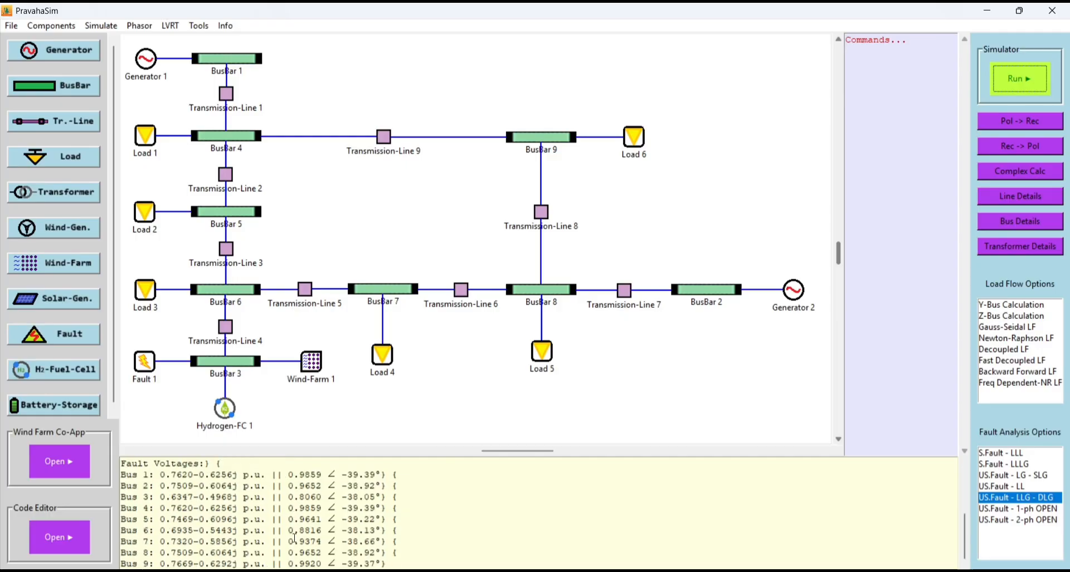
{"action": "scroll", "coordinate": [296, 538], "scroll_direction": "up", "scroll_amount": 5}
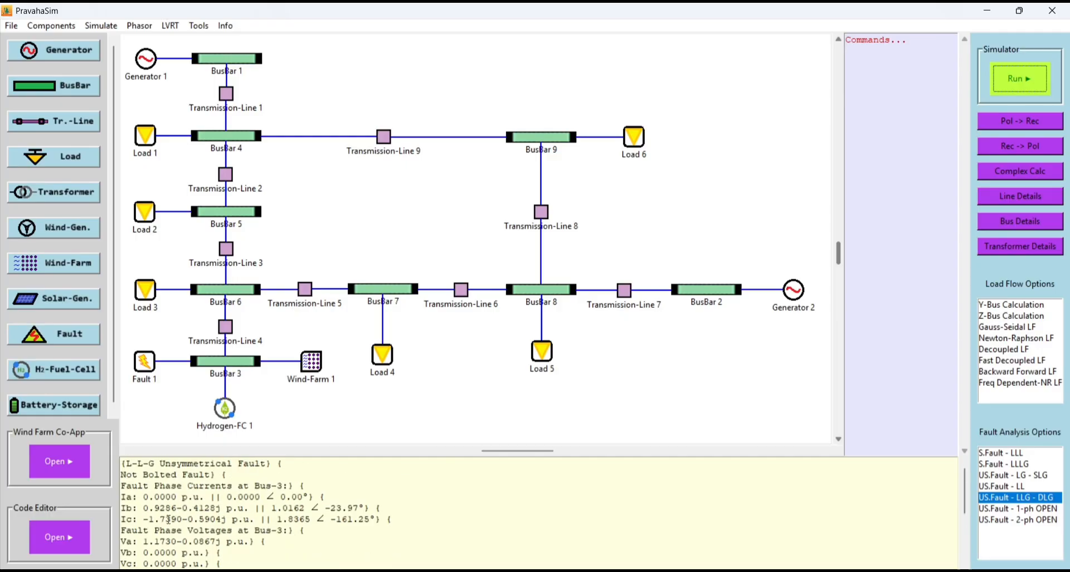
- Open the code editor at full size and set manual_h2fc_parameter_control to 'yes' in the frequency stability script
{"action": "left_click", "coordinate": [53, 537]}
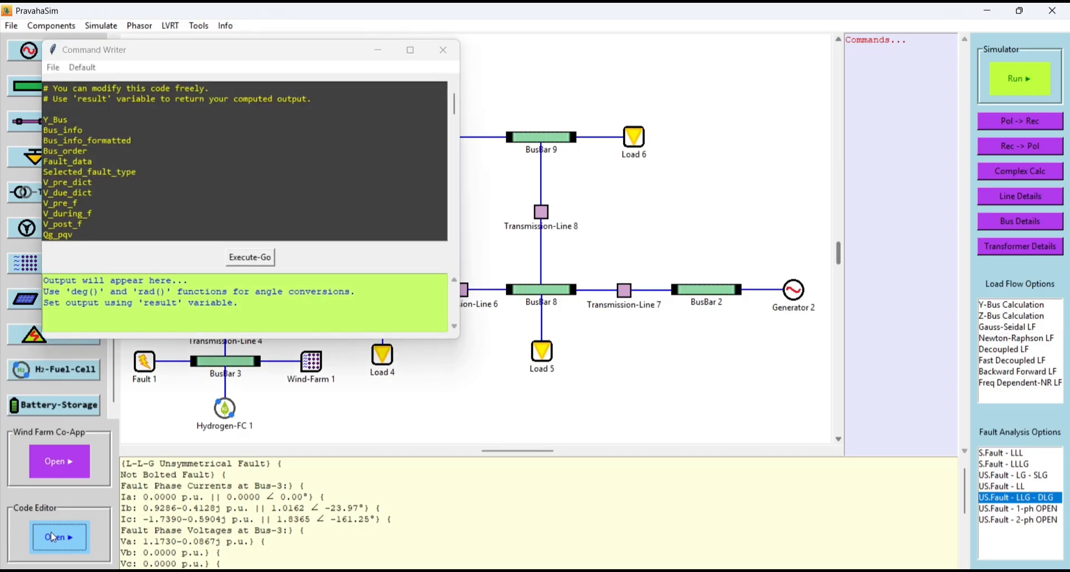
{"action": "left_click", "coordinate": [411, 49]}
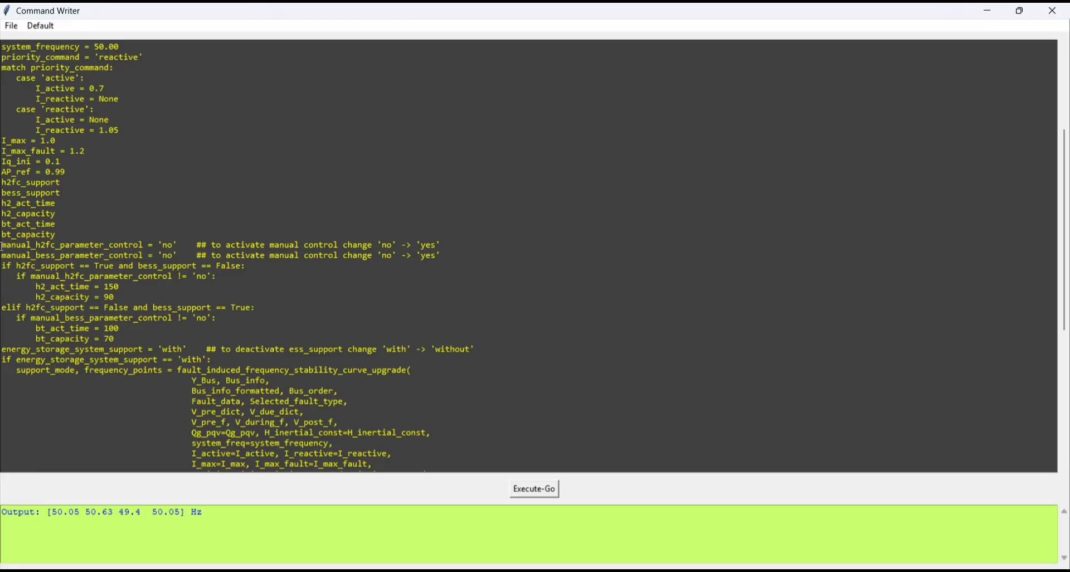
{"action": "left_click_drag", "start_coordinate": [3, 247], "coordinate": [182, 245]}
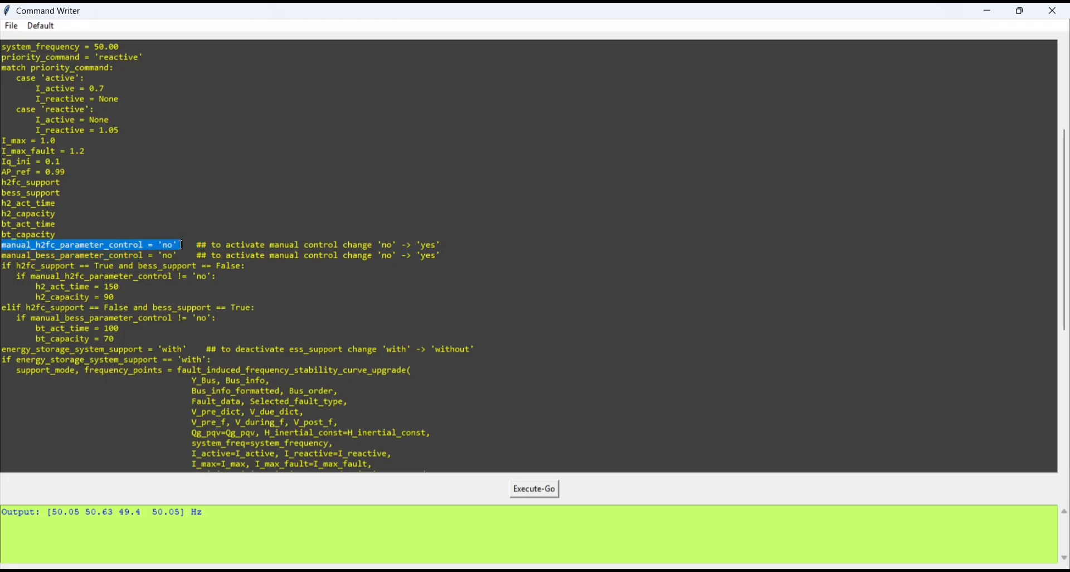
{"action": "left_click", "coordinate": [182, 246]}
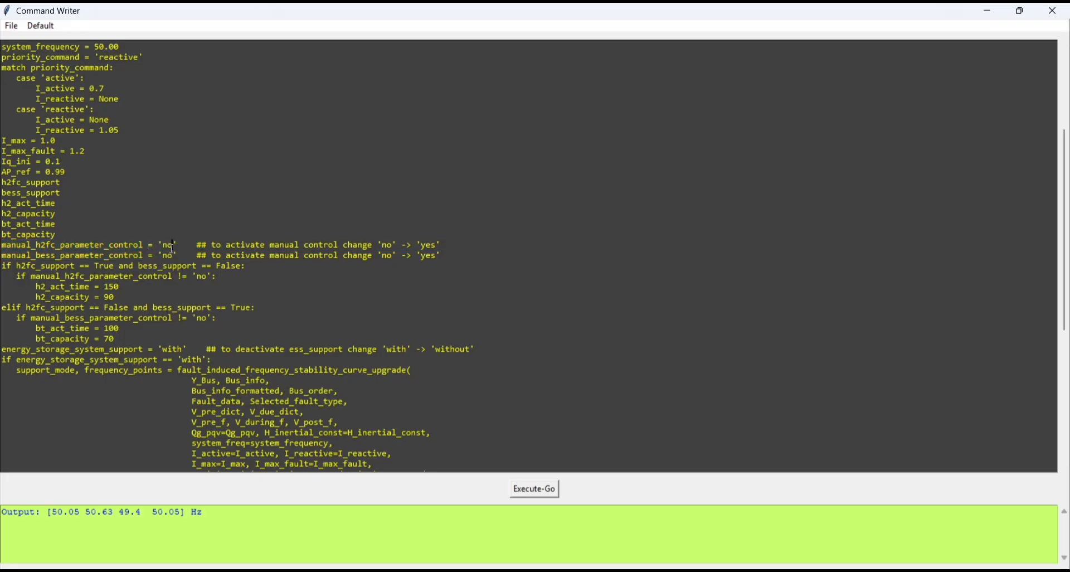
{"action": "key", "text": "BackSpace"}
{"action": "key", "text": "BackSpace"}
{"action": "type", "text": "yes"}
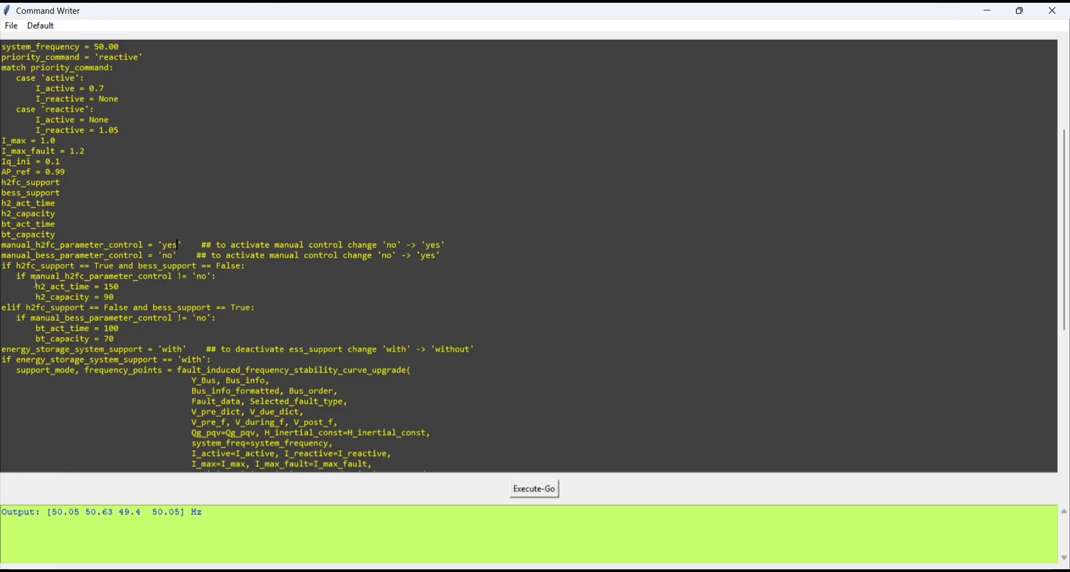
- Examine the h2_act_time and h2_capacity lines in the script's manual hydrogen fuel cell block
{"action": "left_click_drag", "start_coordinate": [2, 287], "coordinate": [116, 297]}
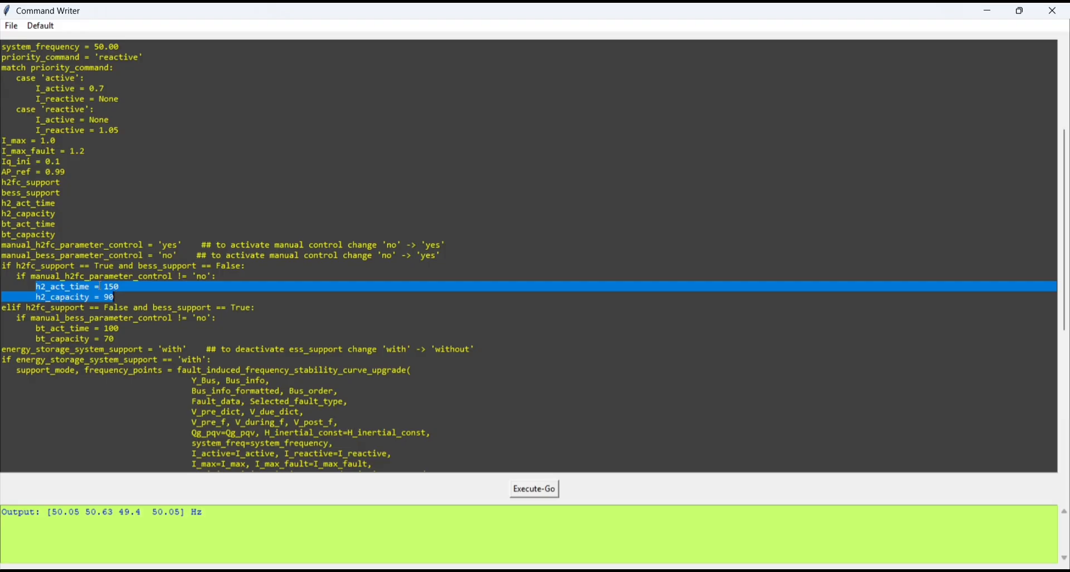
{"action": "left_click", "coordinate": [126, 300]}
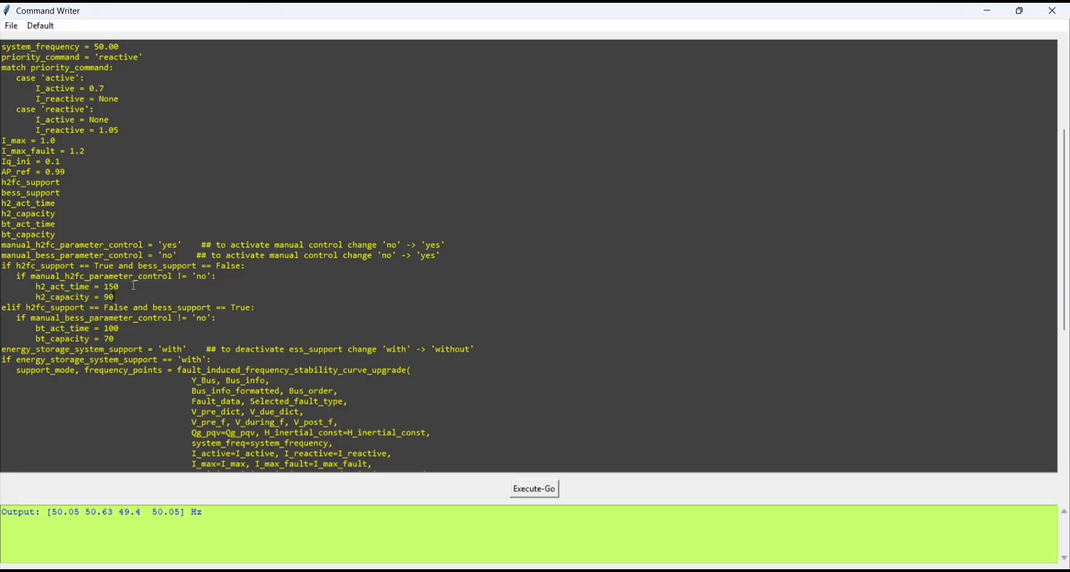
{"action": "left_click_drag", "start_coordinate": [132, 286], "coordinate": [34, 285]}
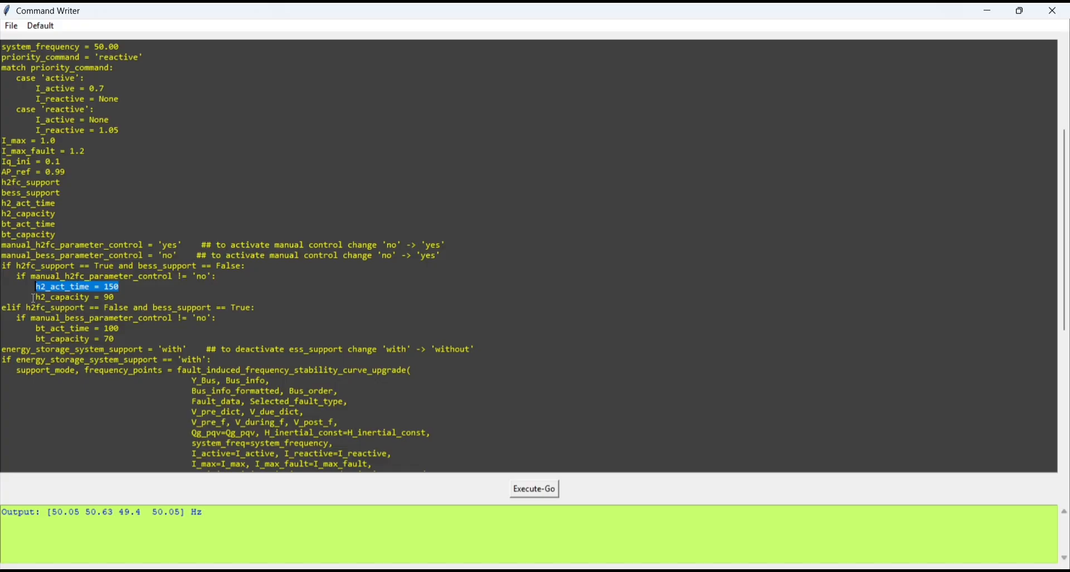
{"action": "left_click_drag", "start_coordinate": [36, 298], "coordinate": [116, 297]}
{"action": "left_click", "coordinate": [116, 297]}
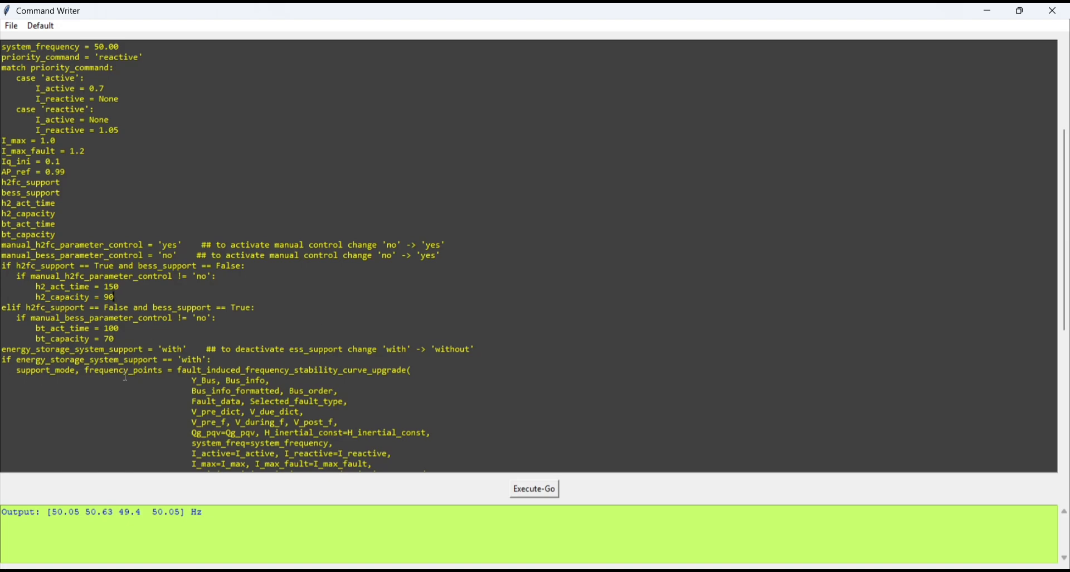
- Run the script with energy_storage_system_support set to 'without', and close the frequency response plot after viewing it
{"action": "scroll", "coordinate": [125, 377], "scroll_direction": "down", "scroll_amount": 1}
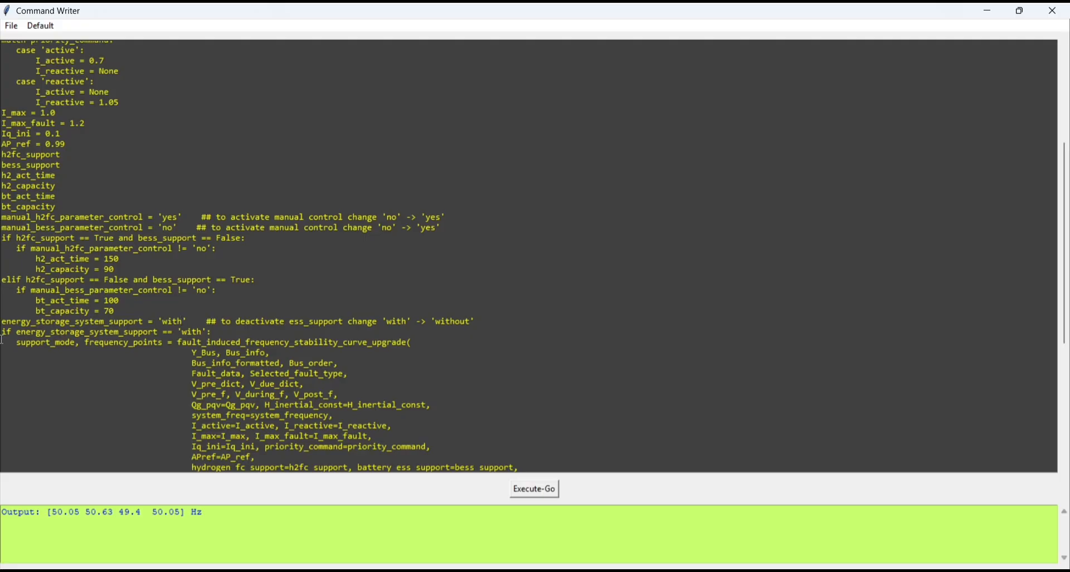
{"action": "left_click_drag", "start_coordinate": [2, 322], "coordinate": [183, 322]}
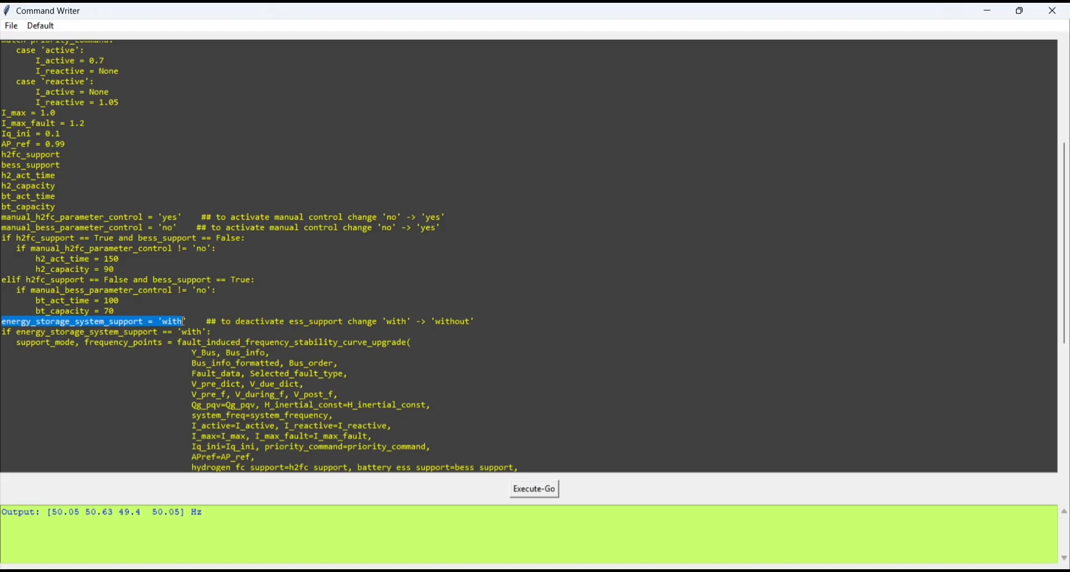
{"action": "left_click", "coordinate": [184, 321]}
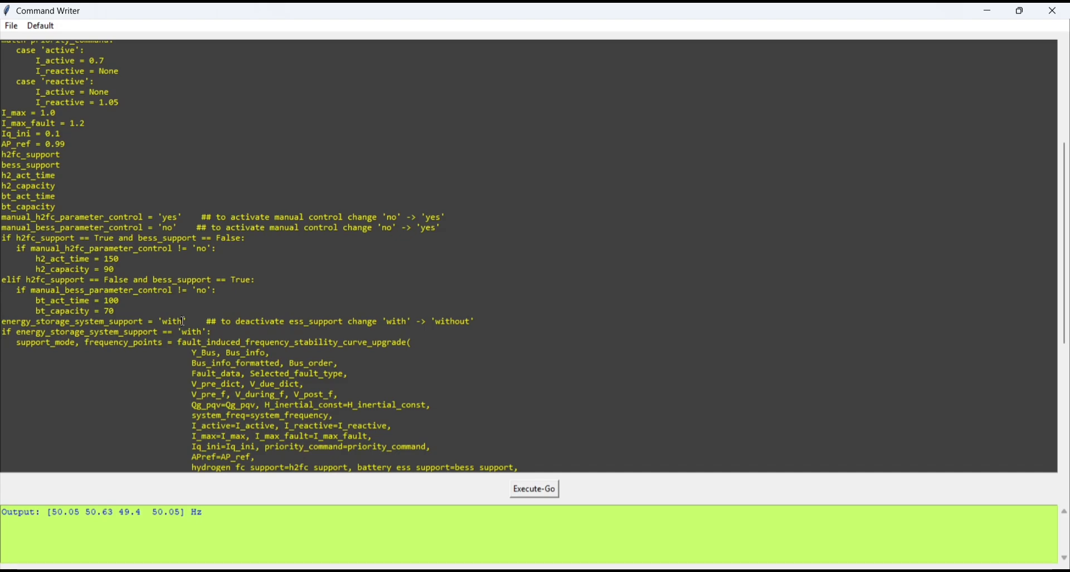
{"action": "type", "text": "out"}
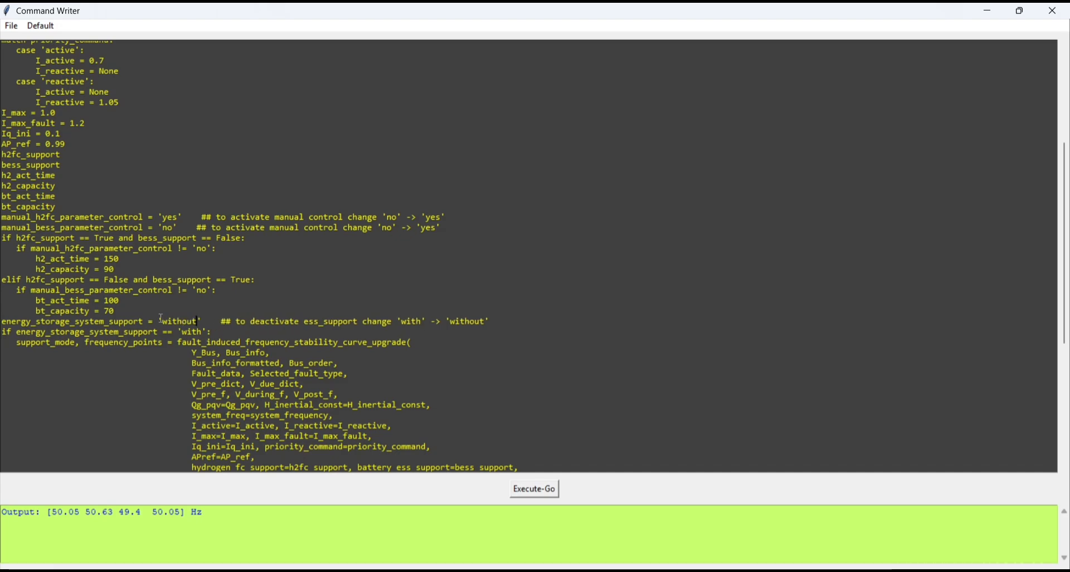
{"action": "left_click", "coordinate": [537, 491]}
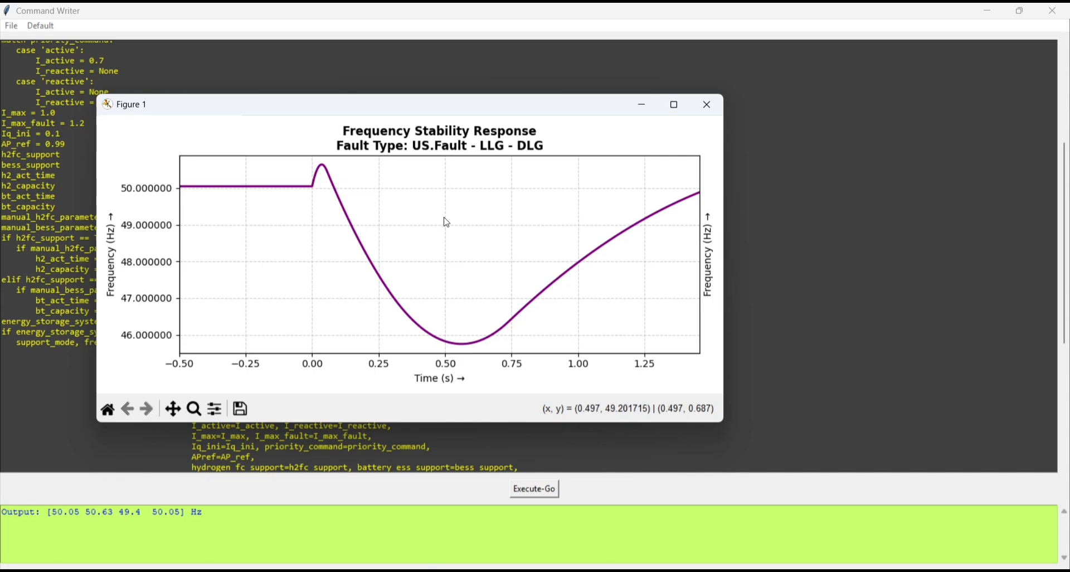
{"action": "left_click", "coordinate": [703, 103]}
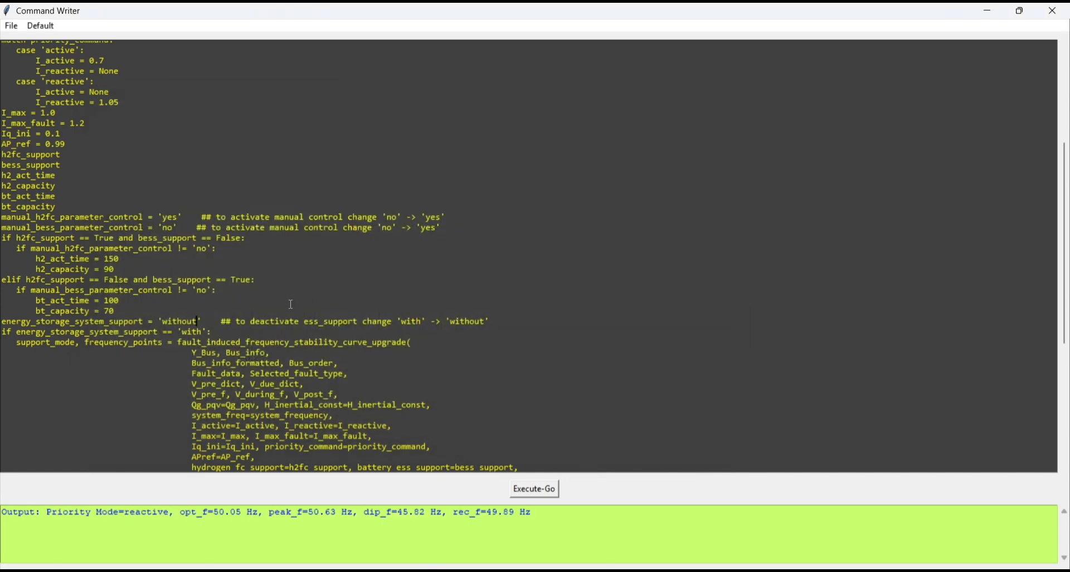
- Set energy_storage_system_support back to 'with', rerun the script and close the resulting frequency plot
{"action": "key", "text": "BackSpace"}
{"action": "key", "text": "BackSpace"}
{"action": "key", "text": "BackSpace"}
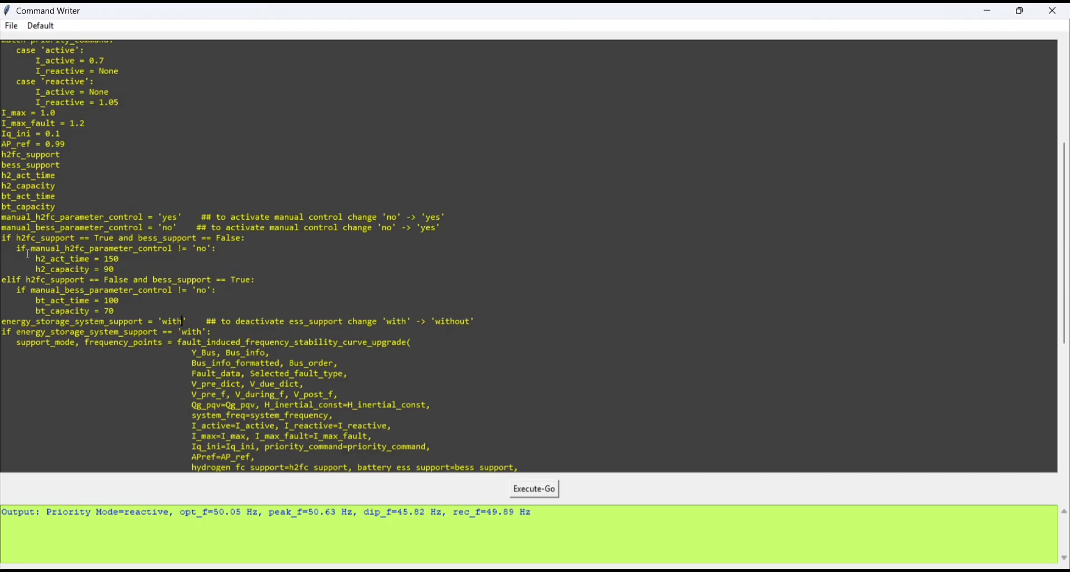
{"action": "left_click_drag", "start_coordinate": [2, 215], "coordinate": [182, 216]}
{"action": "left_click", "coordinate": [182, 215]}
{"action": "left_click", "coordinate": [538, 490]}
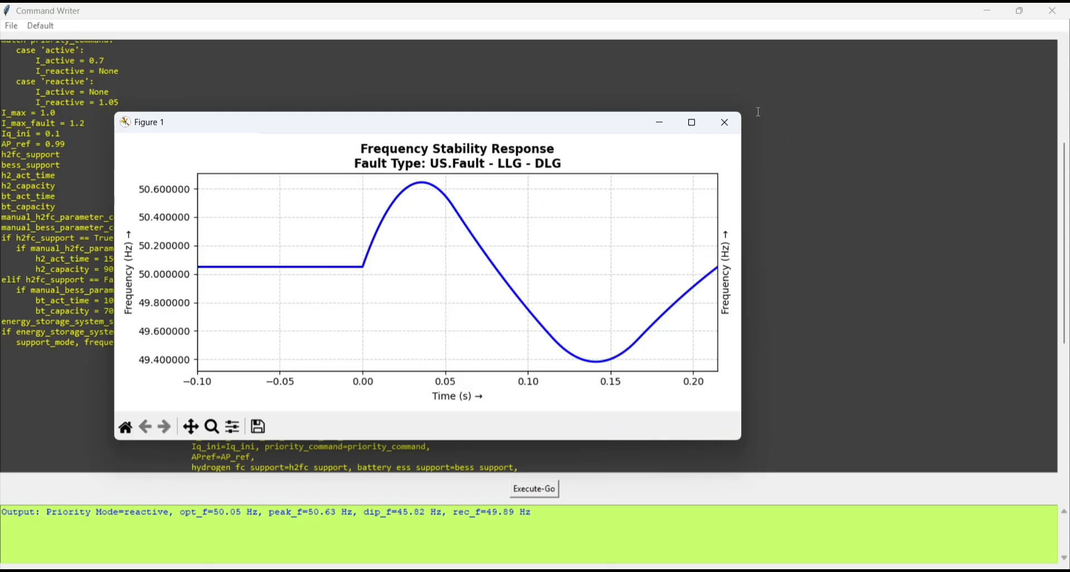
{"action": "left_click", "coordinate": [734, 121]}
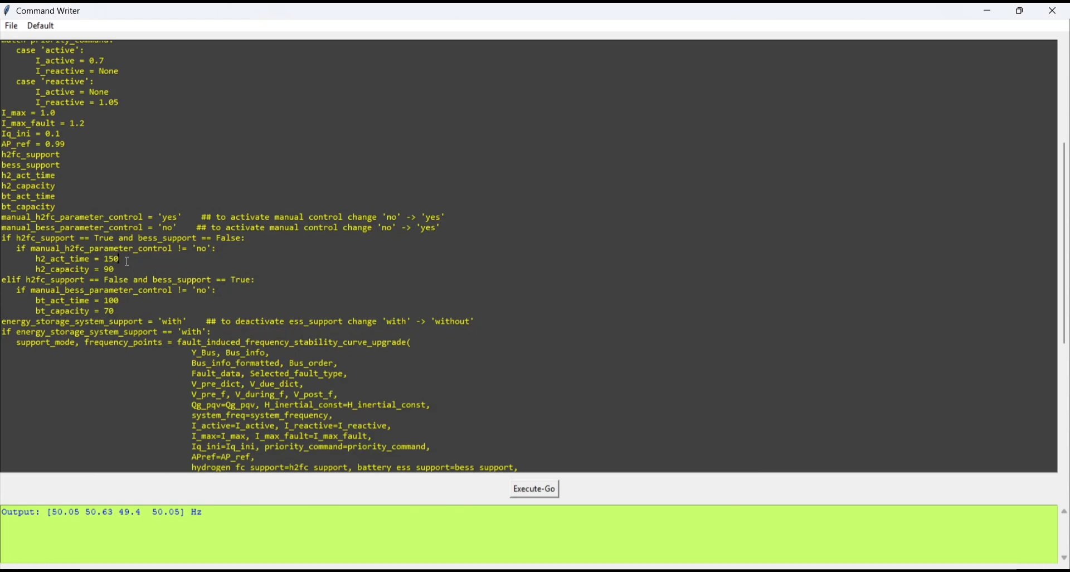
- Run the script with h2_act_time set to 70, and close the frequency response plot after viewing it
{"action": "key", "text": "BackSpace"}
{"action": "key", "text": "BackSpace"}
{"action": "key", "text": "BackSpace"}
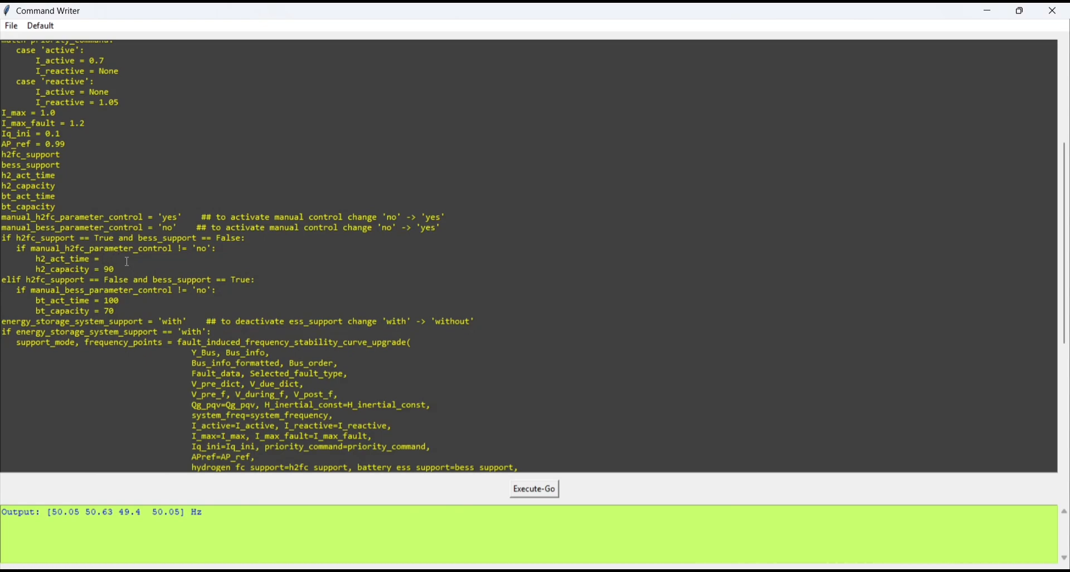
{"action": "type", "text": "70"}
{"action": "left_click", "coordinate": [557, 488]}
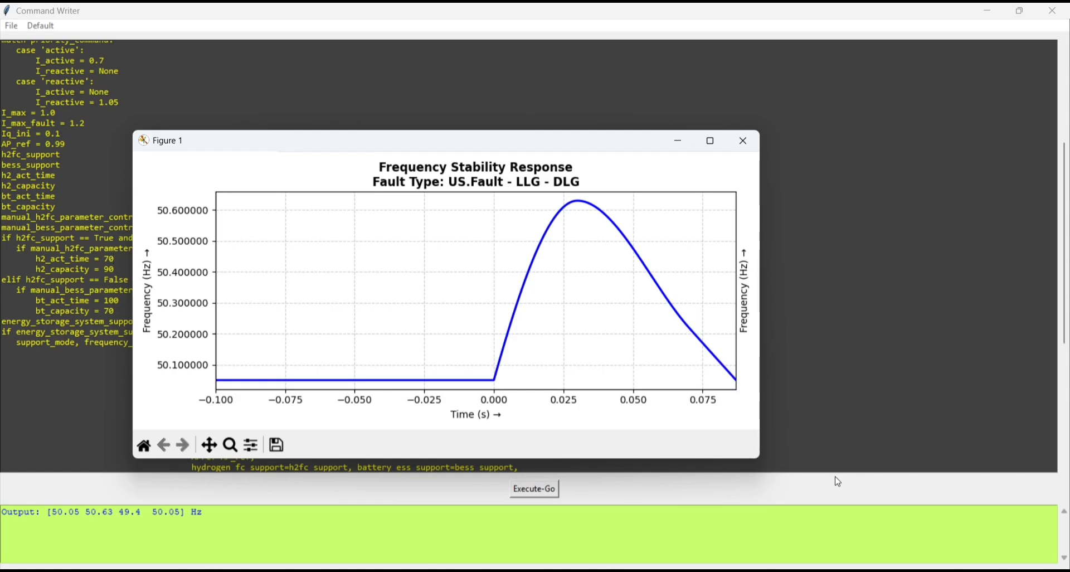
{"action": "left_click", "coordinate": [756, 137]}
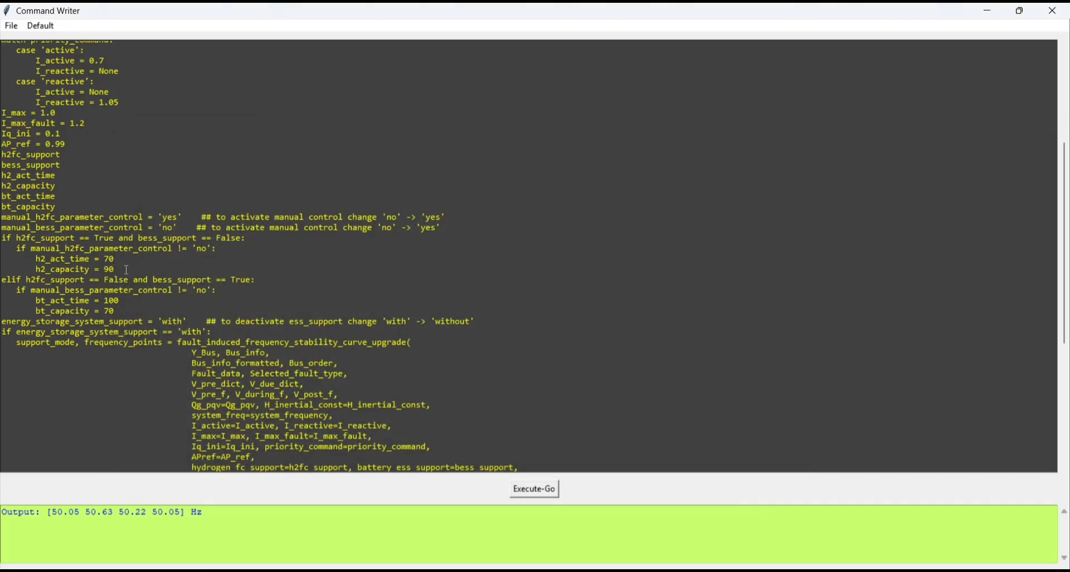
- Run the script with h2_act_time set to 150 and h2_capacity set to 3, and close the plot after viewing it
{"action": "key", "text": "BackSpace"}
{"action": "type", "text": "1"}
{"action": "key", "text": "BackSpace"}
{"action": "key", "text": "BackSpace"}
{"action": "type", "text": "5"}
{"action": "key", "text": "BackSpace"}
{"action": "type", "text": "3"}
{"action": "left_click", "coordinate": [531, 490]}
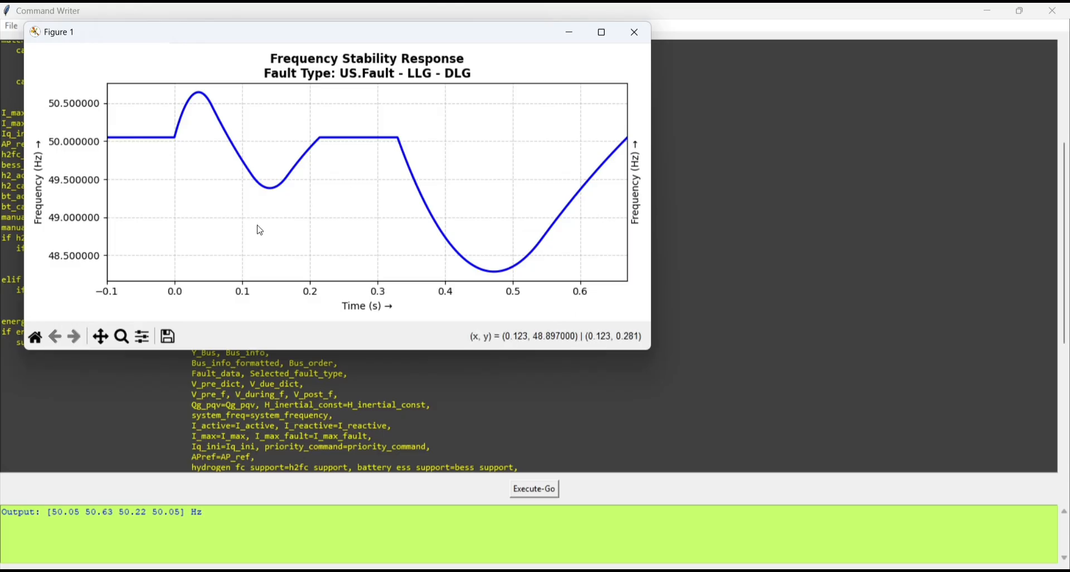
{"action": "left_click", "coordinate": [641, 35]}
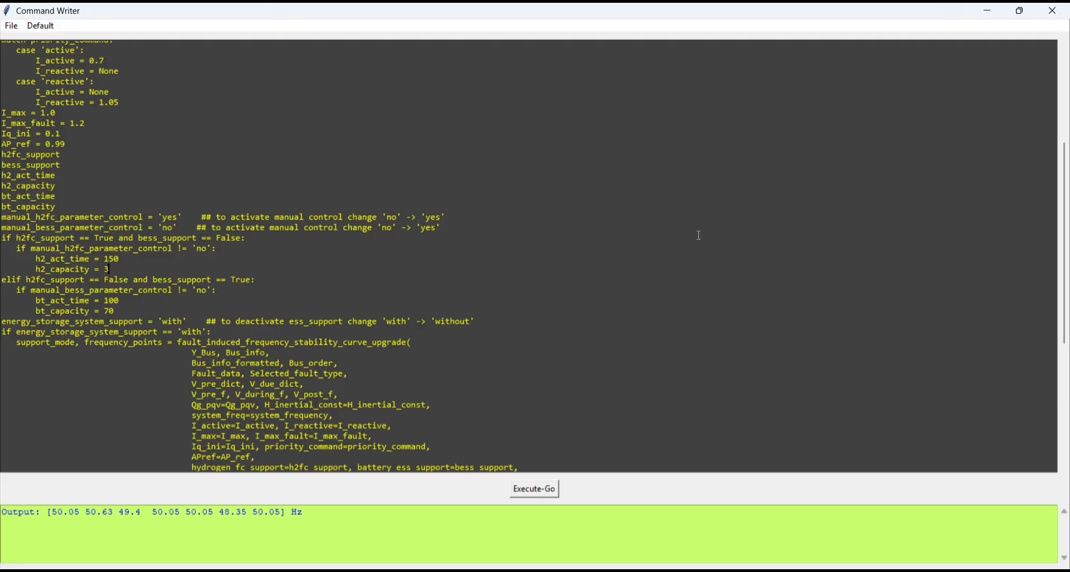
- Close the Command Writer and load the simulation layout my_design_9_bus_system_n14_pro.json
{"action": "left_click", "coordinate": [1053, 11]}
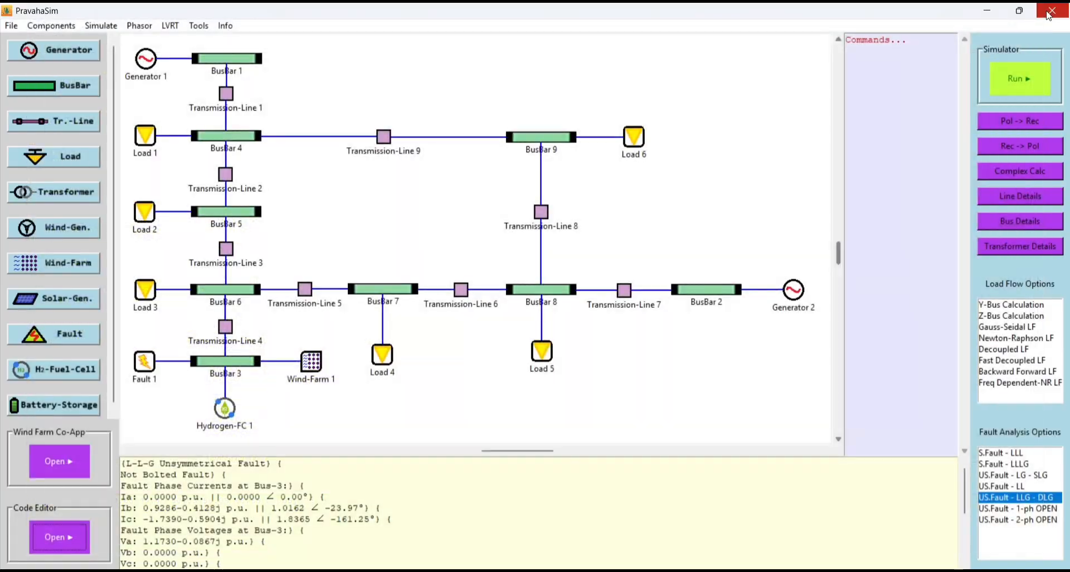
{"action": "left_click", "coordinate": [2, 28]}
{"action": "left_click", "coordinate": [23, 54]}
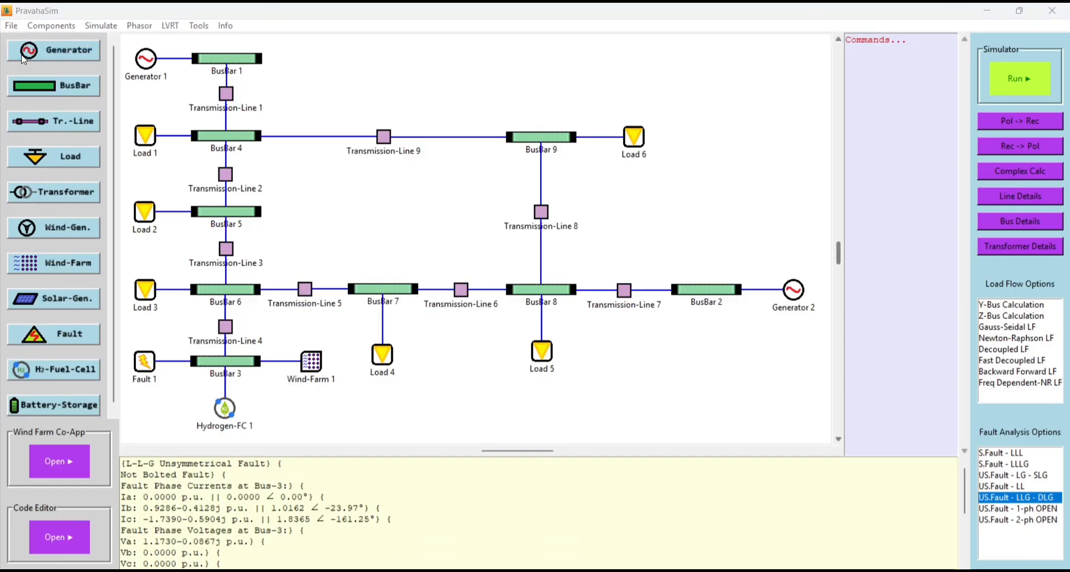
{"action": "scroll", "coordinate": [175, 245], "scroll_direction": "down", "scroll_amount": 2}
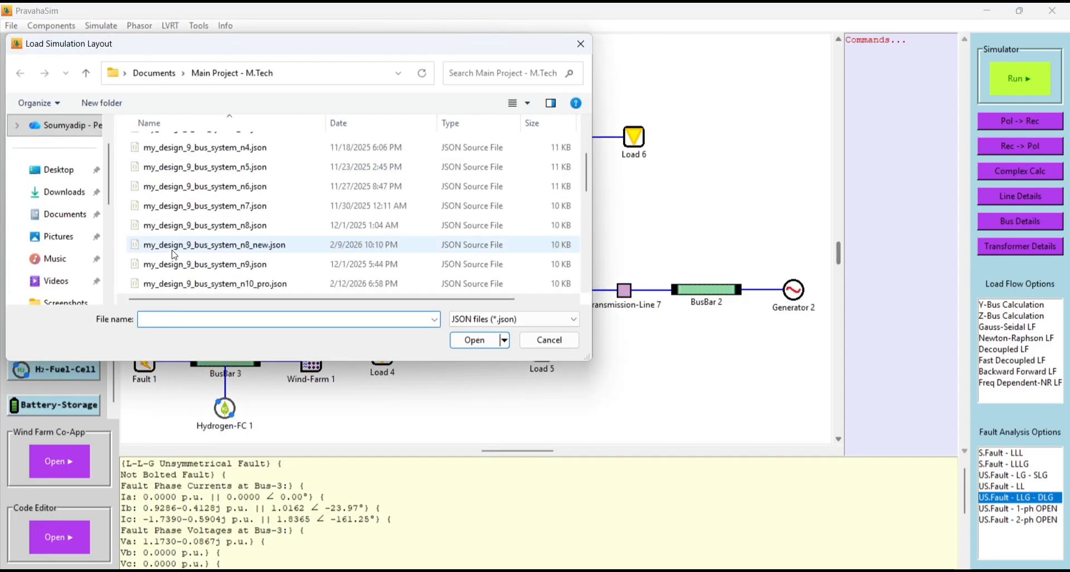
{"action": "scroll", "coordinate": [174, 255], "scroll_direction": "down", "scroll_amount": 2}
{"action": "left_click", "coordinate": [199, 227]}
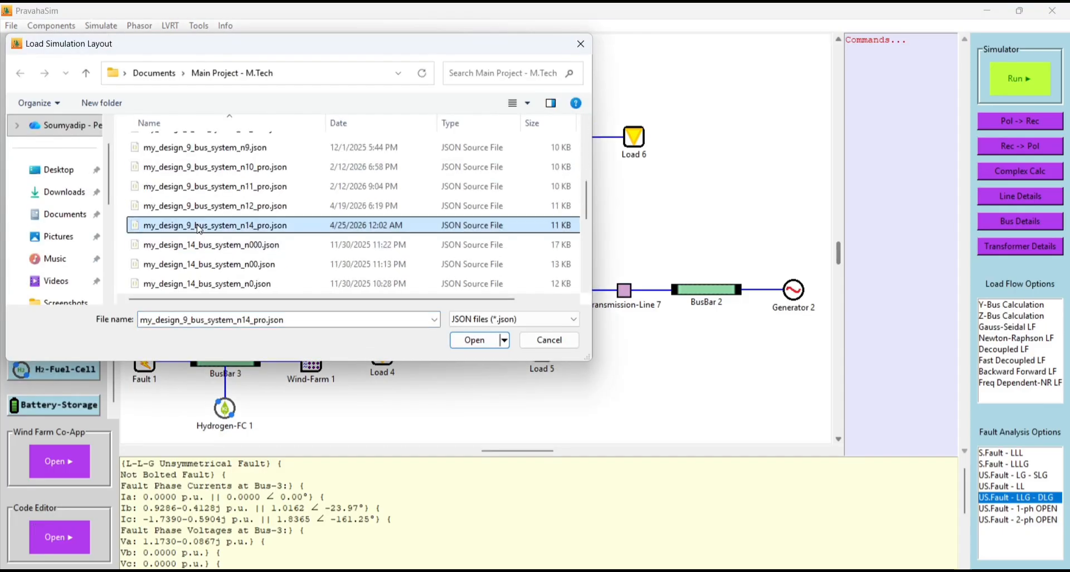
{"action": "double_click", "coordinate": [199, 227]}
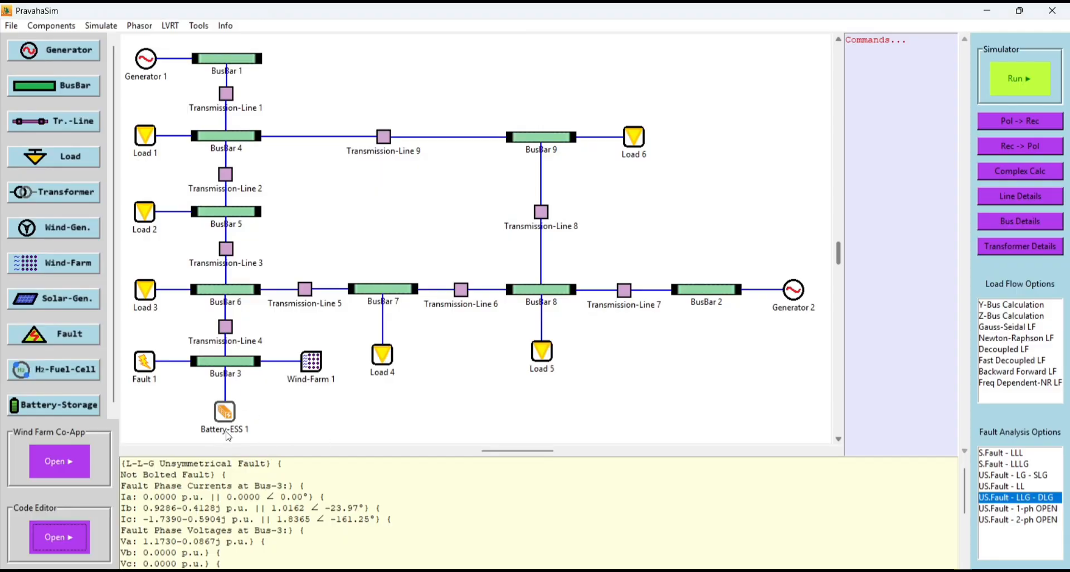
- Run the US.Fault - LLG - DLG analysis on the battery storage layout and open the code editor maximized
{"action": "left_click", "coordinate": [1010, 499]}
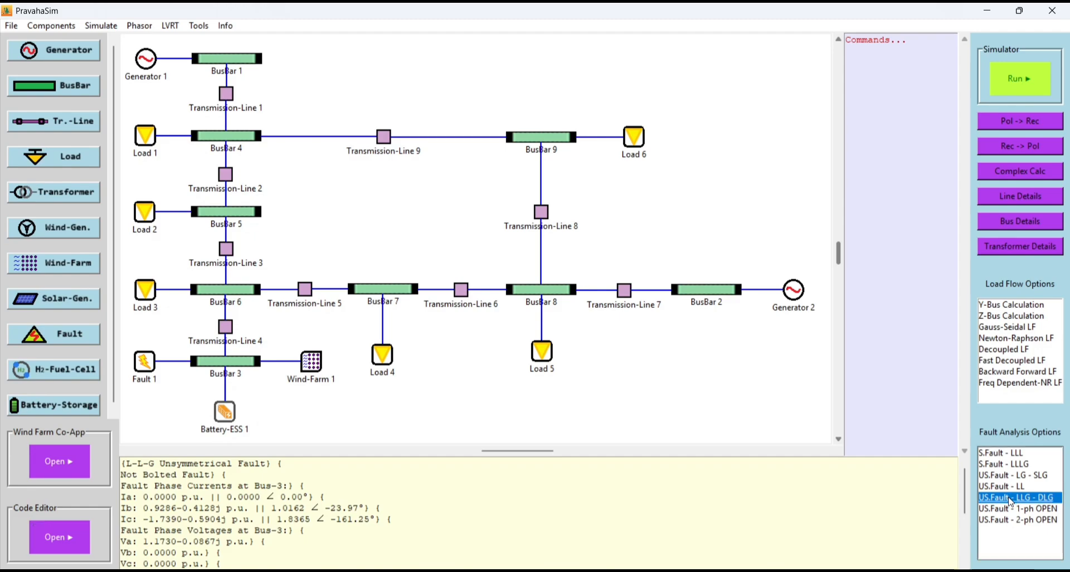
{"action": "left_click", "coordinate": [1011, 91]}
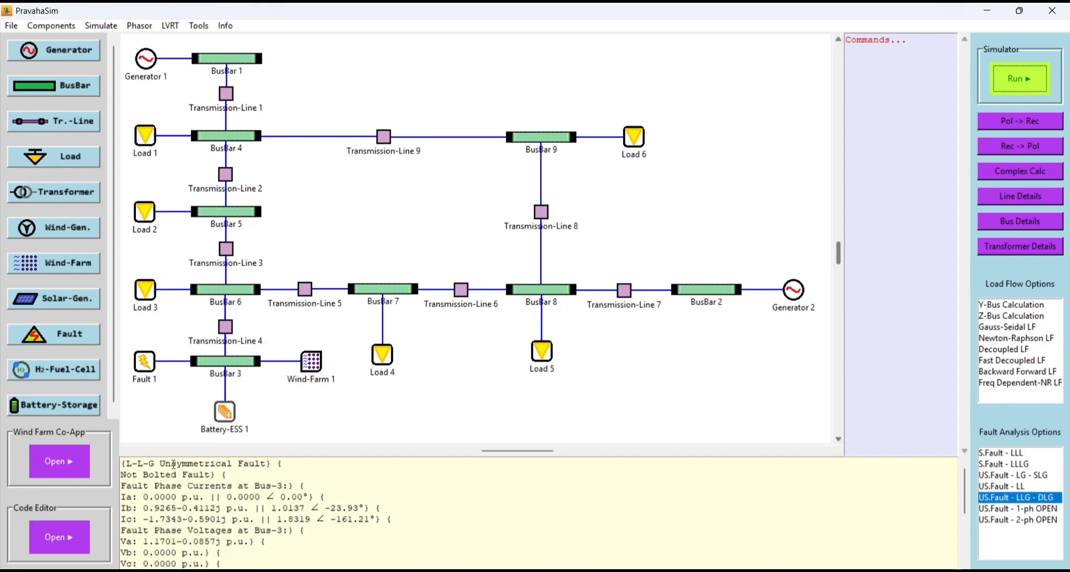
{"action": "left_click", "coordinate": [65, 548]}
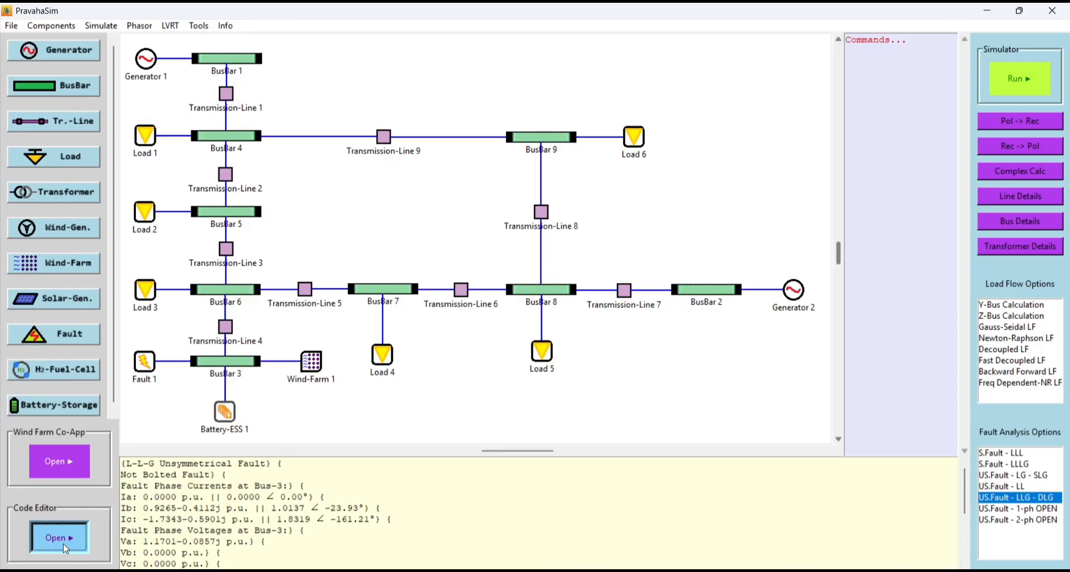
{"action": "left_click", "coordinate": [393, 32]}
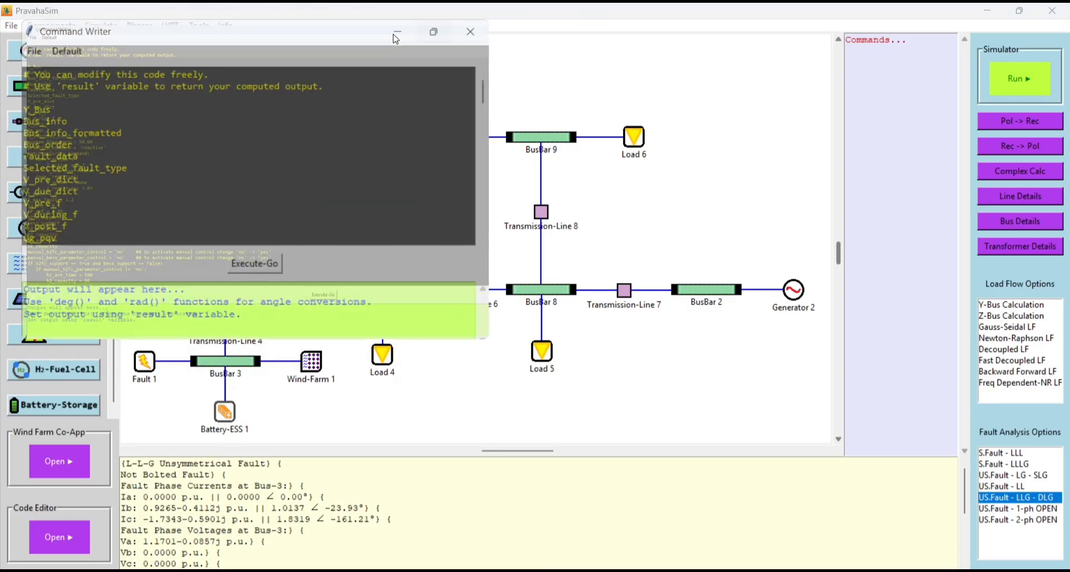
- Set manual_bess_parameter_control to 'yes' in the script
{"action": "scroll", "coordinate": [314, 240], "scroll_direction": "down", "scroll_amount": 4}
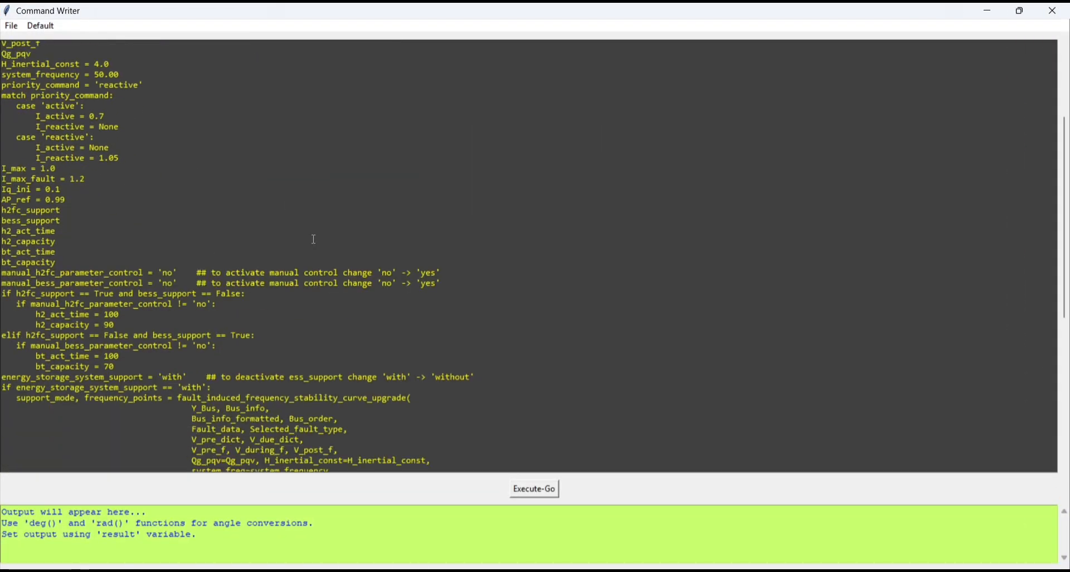
{"action": "scroll", "coordinate": [2, 219], "scroll_direction": "down", "scroll_amount": 4}
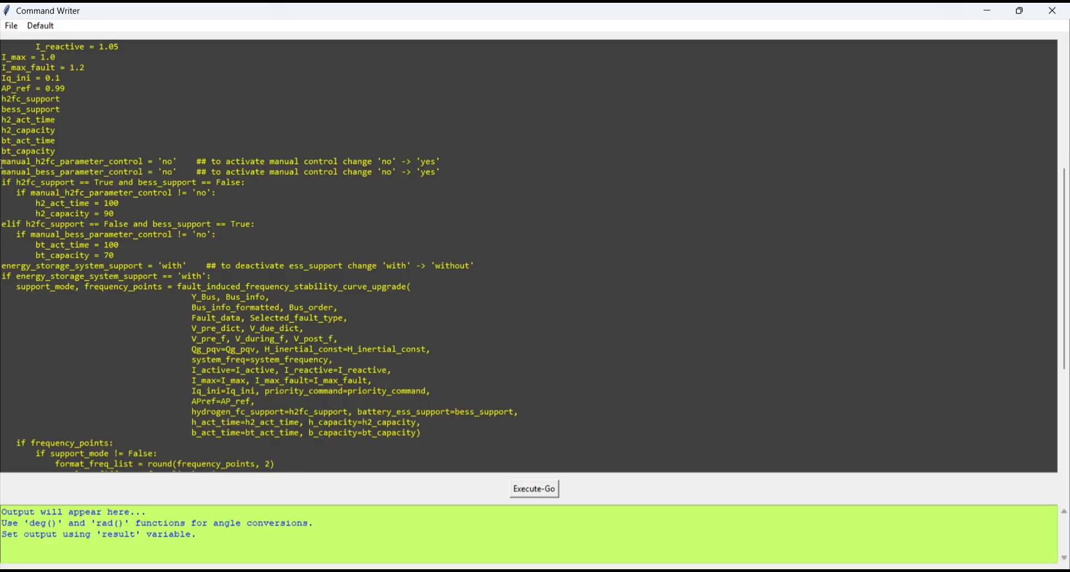
{"action": "left_click_drag", "start_coordinate": [2, 170], "coordinate": [180, 171]}
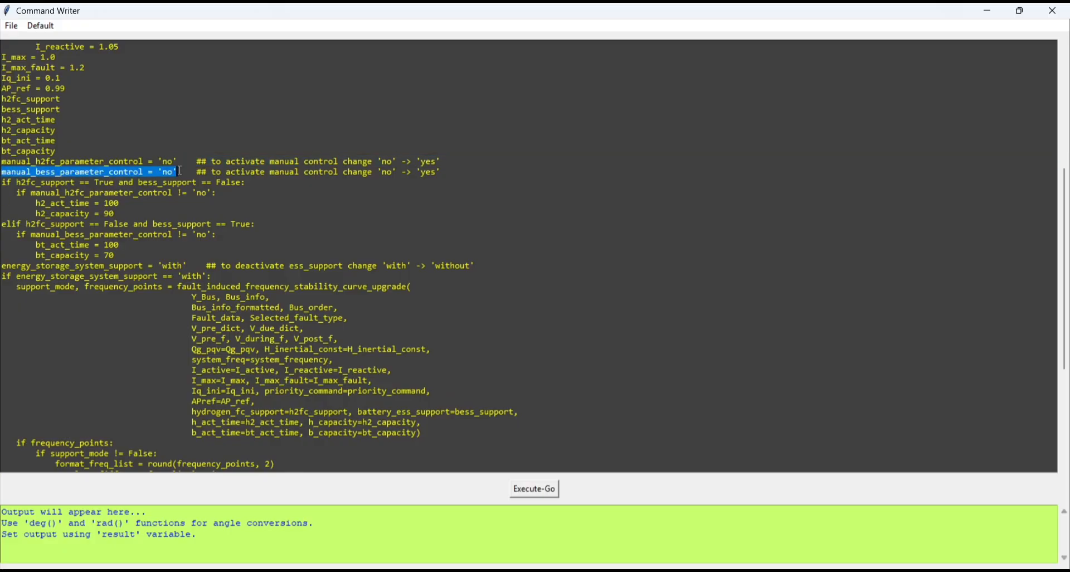
{"action": "left_click", "coordinate": [181, 170]}
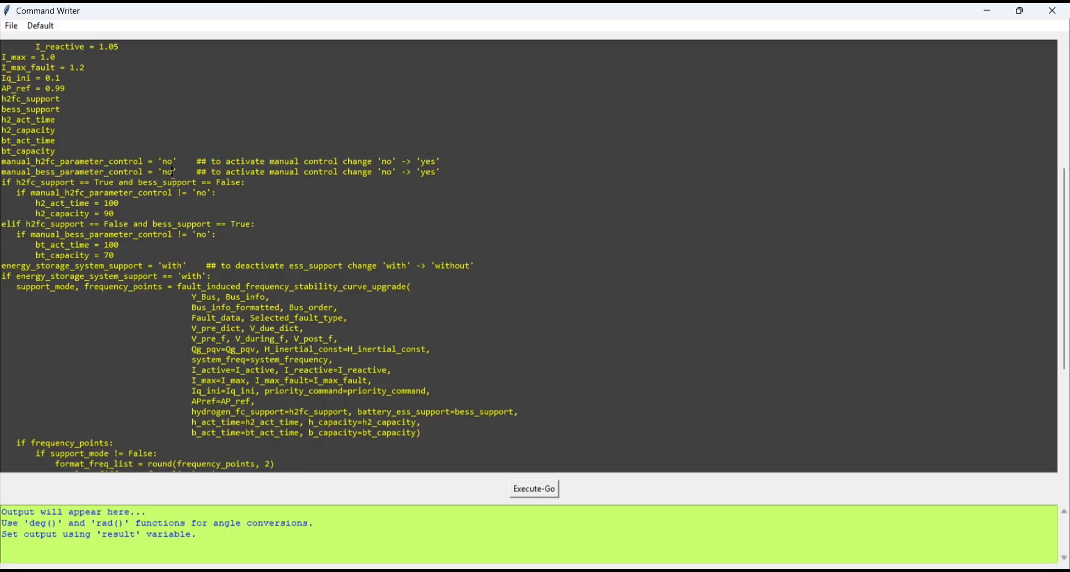
{"action": "key", "text": "BackSpace"}
{"action": "key", "text": "BackSpace"}
{"action": "type", "text": "yes"}
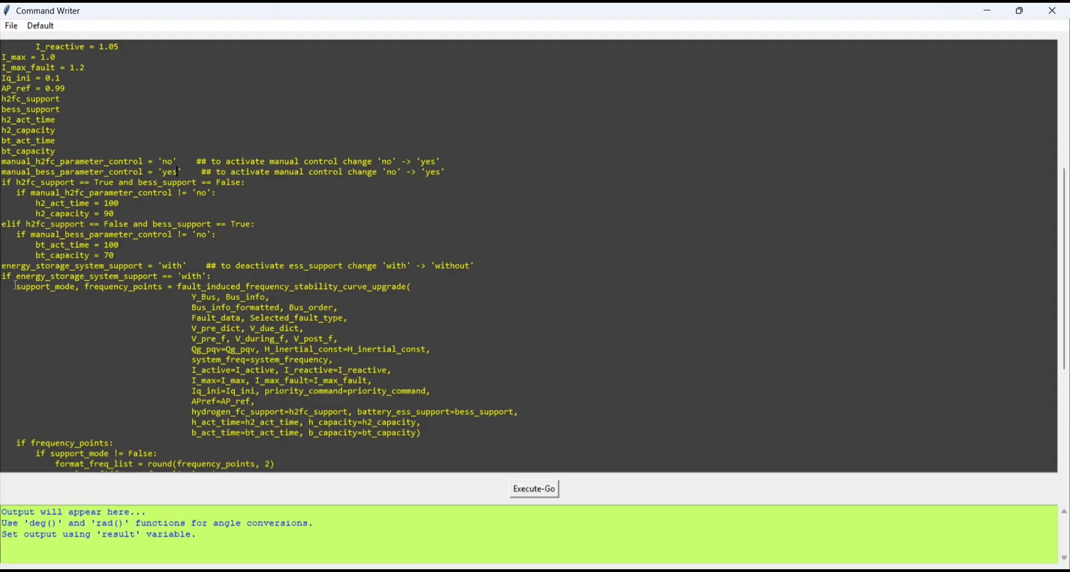
- Set energy_storage_system_support to 'without', execute the script and close the frequency response plot after viewing it
{"action": "left_click_drag", "start_coordinate": [36, 244], "coordinate": [116, 255]}
{"action": "left_click", "coordinate": [126, 254]}
{"action": "double_click", "coordinate": [109, 245]}
{"action": "left_click_drag", "start_coordinate": [116, 257], "coordinate": [66, 263]}
{"action": "left_click", "coordinate": [66, 263]}
{"action": "left_click", "coordinate": [183, 266]}
{"action": "type", "text": "out"}
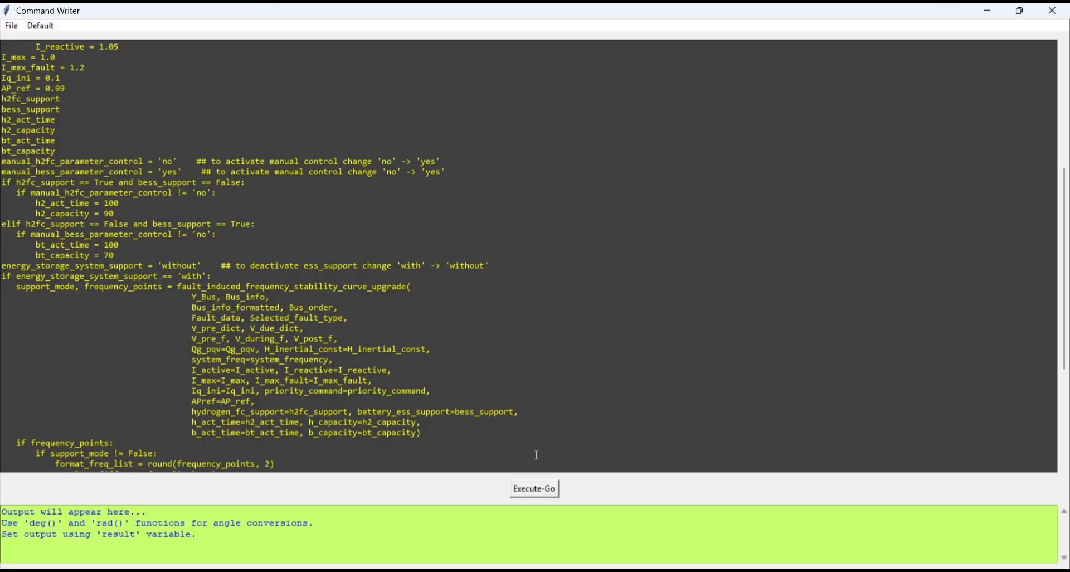
{"action": "left_click", "coordinate": [535, 489]}
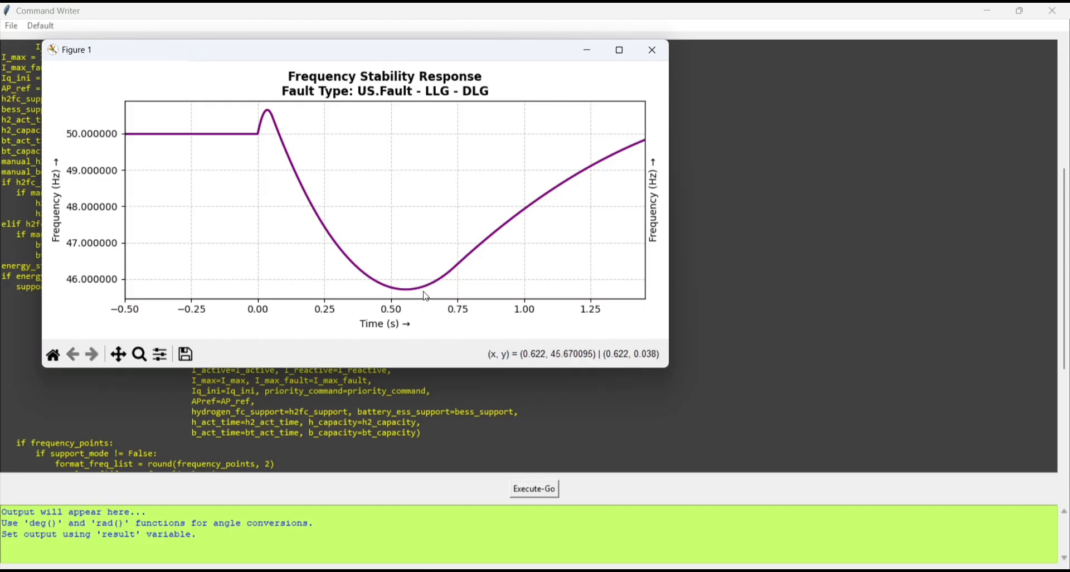
{"action": "left_click", "coordinate": [652, 50]}
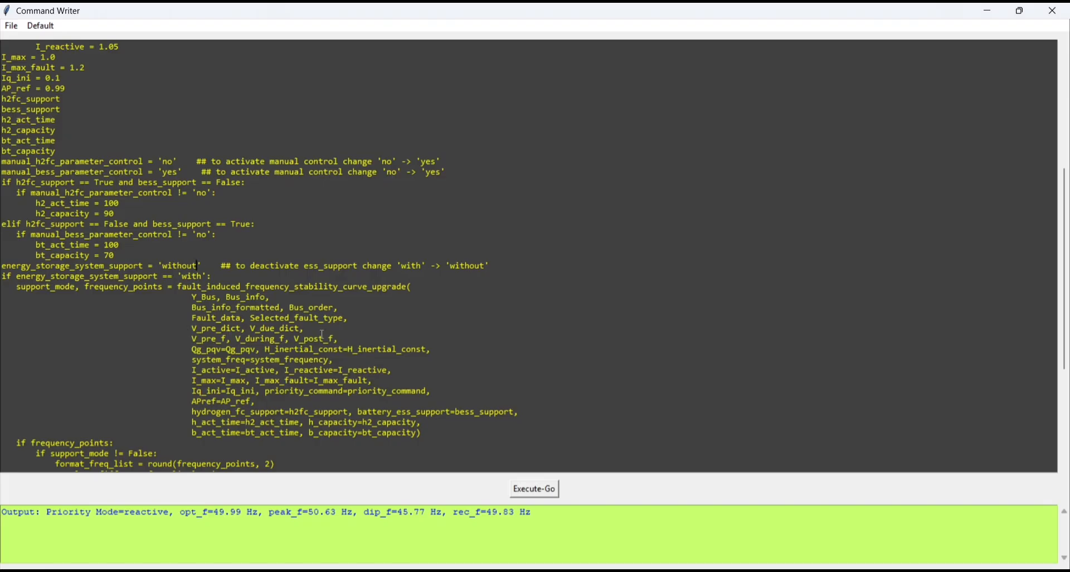
- Restore energy_storage_system_support to 'with', set bt_act_time to 150, run the script and close the resulting plot
{"action": "key", "text": "BackSpace"}
{"action": "key", "text": "BackSpace"}
{"action": "key", "text": "BackSpace"}
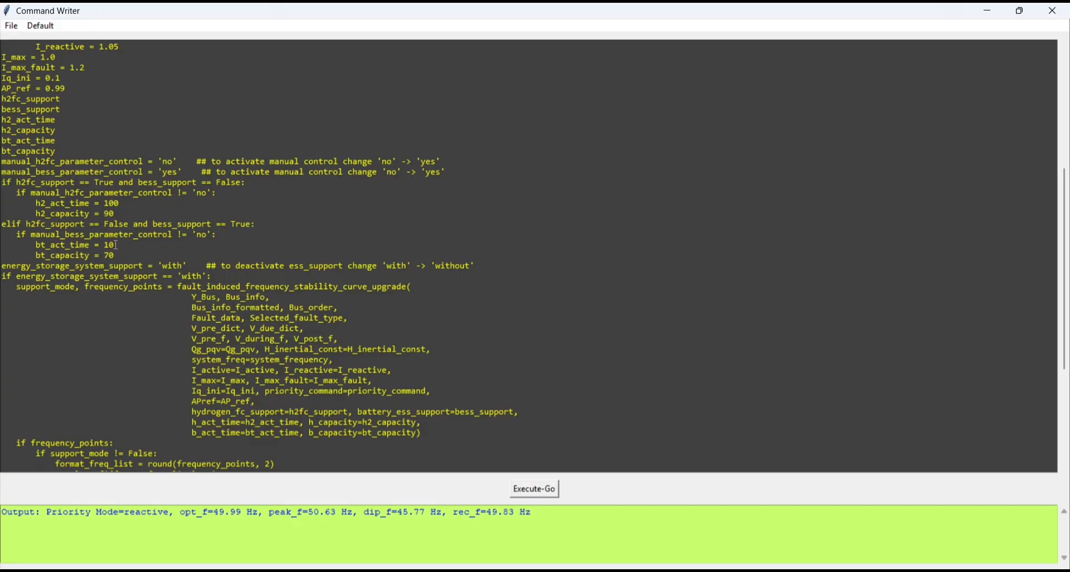
{"action": "type", "text": "5"}
{"action": "left_click", "coordinate": [529, 493]}
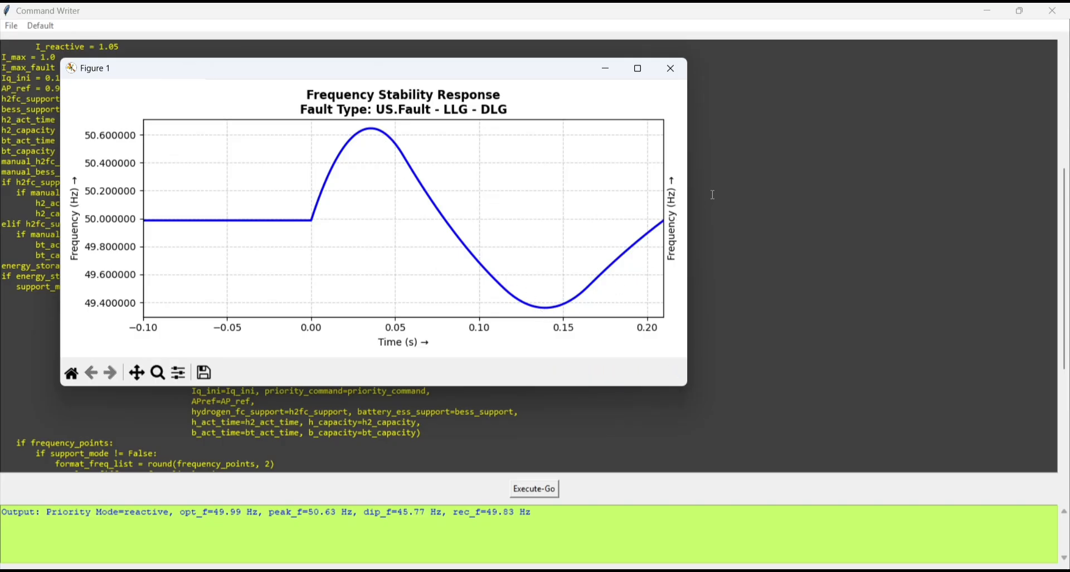
{"action": "left_click", "coordinate": [671, 68]}
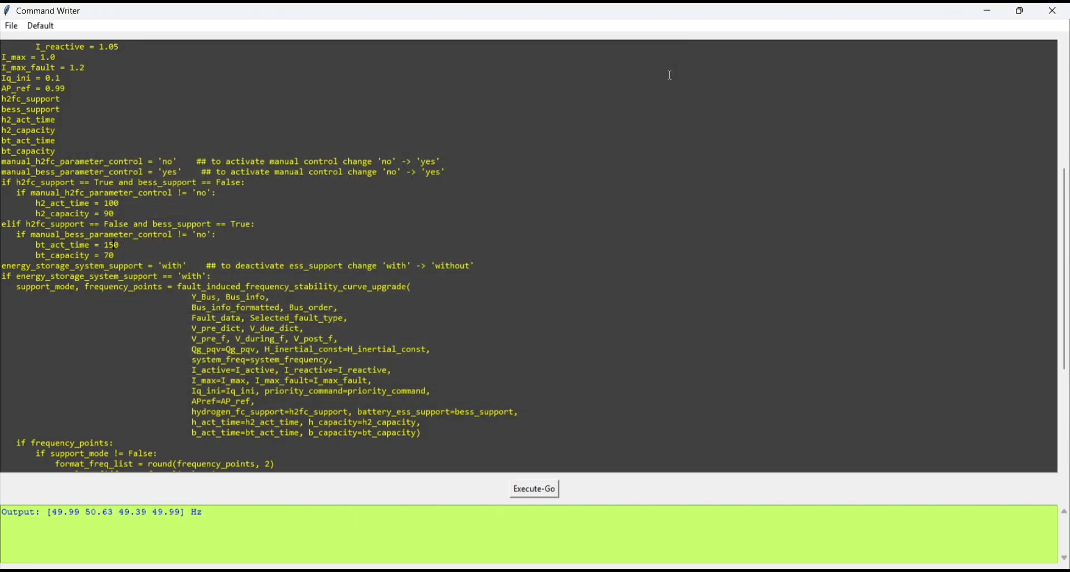
- Run the script with bt_act_time set to 50, and close the frequency response plot after viewing it
{"action": "left_click", "coordinate": [133, 245]}
{"action": "key", "text": "BackSpace"}
{"action": "key", "text": "BackSpace"}
{"action": "key", "text": "BackSpace"}
{"action": "type", "text": "50"}
{"action": "left_click", "coordinate": [523, 490]}
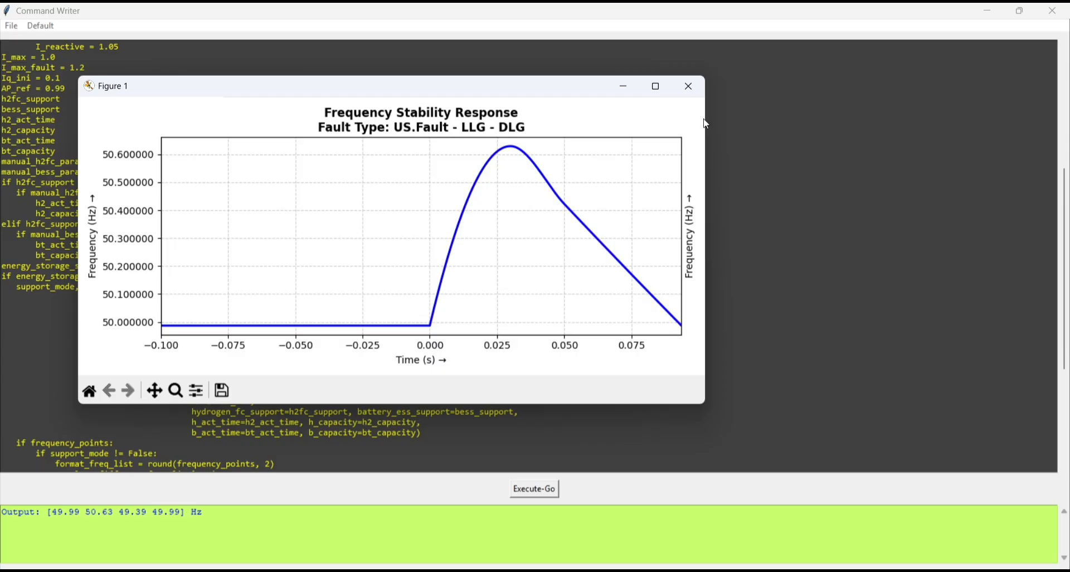
{"action": "left_click", "coordinate": [689, 86]}
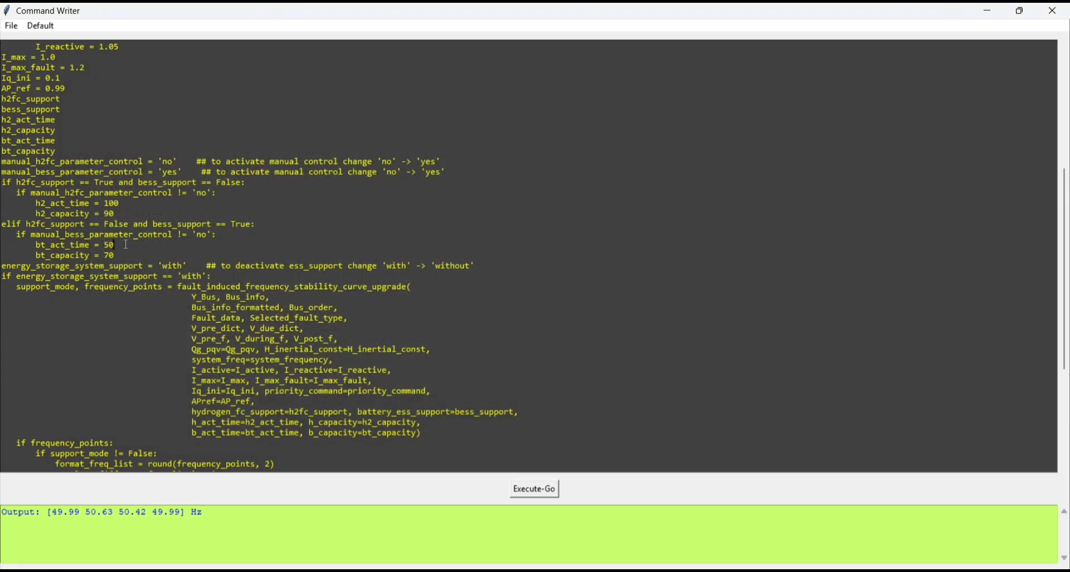
- Set bt_act_time back to 150 in the battery storage parameters
{"action": "key", "text": "BackSpace"}
{"action": "key", "text": "BackSpace"}
{"action": "type", "text": "150"}
- Set bt_capacity to 20.5, execute the script and close the frequency response plot after viewing it
{"action": "left_click", "coordinate": [122, 255]}
{"action": "key", "text": "BackSpace"}
{"action": "key", "text": "BackSpace"}
{"action": "type", "text": "20."}
{"action": "left_click_drag", "start_coordinate": [111, 255], "coordinate": [104, 255]}
{"action": "left_click", "coordinate": [143, 255]}
{"action": "left_click_drag", "start_coordinate": [128, 255], "coordinate": [104, 255]}
{"action": "left_click", "coordinate": [109, 255]}
{"action": "left_click_drag", "start_coordinate": [114, 256], "coordinate": [106, 256]}
{"action": "left_click", "coordinate": [146, 256]}
{"action": "left_click", "coordinate": [552, 490]}
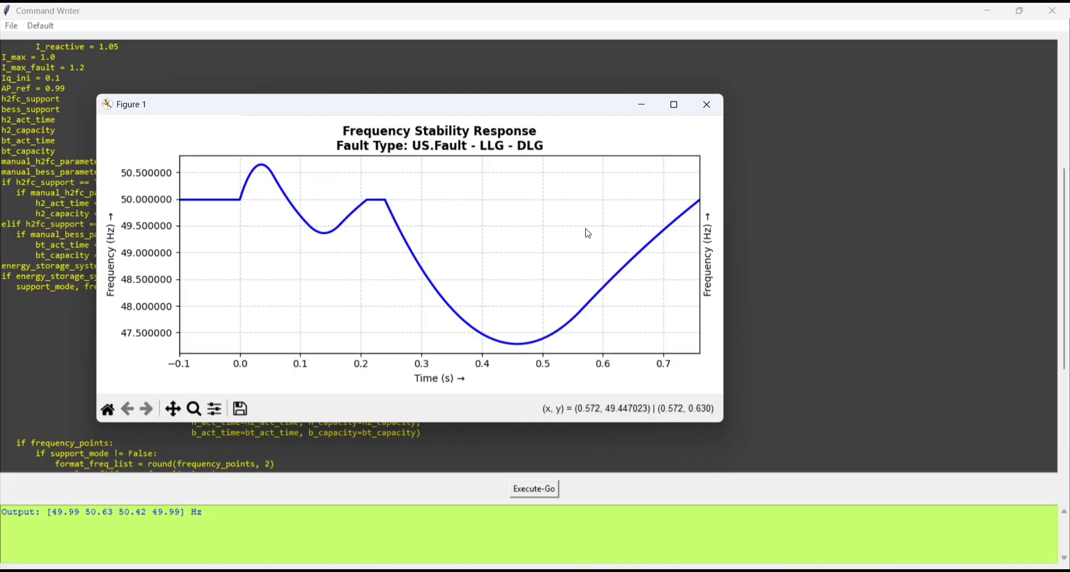
{"action": "left_click", "coordinate": [708, 106]}
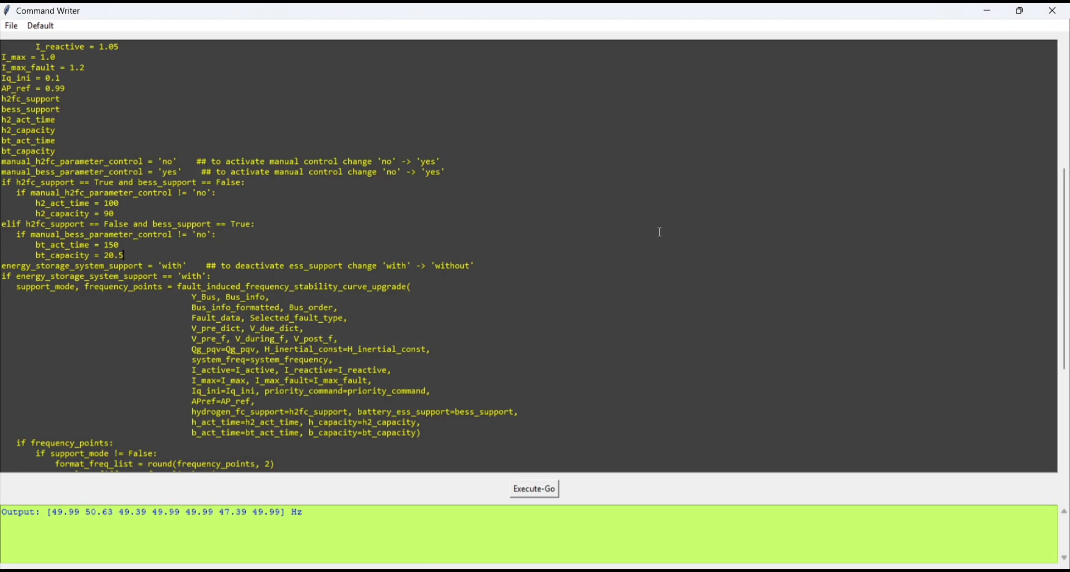
- Close the Command Writer and load the simulation layout my_design_9_bus_system_n11_pro.json
{"action": "left_click", "coordinate": [1053, 10]}
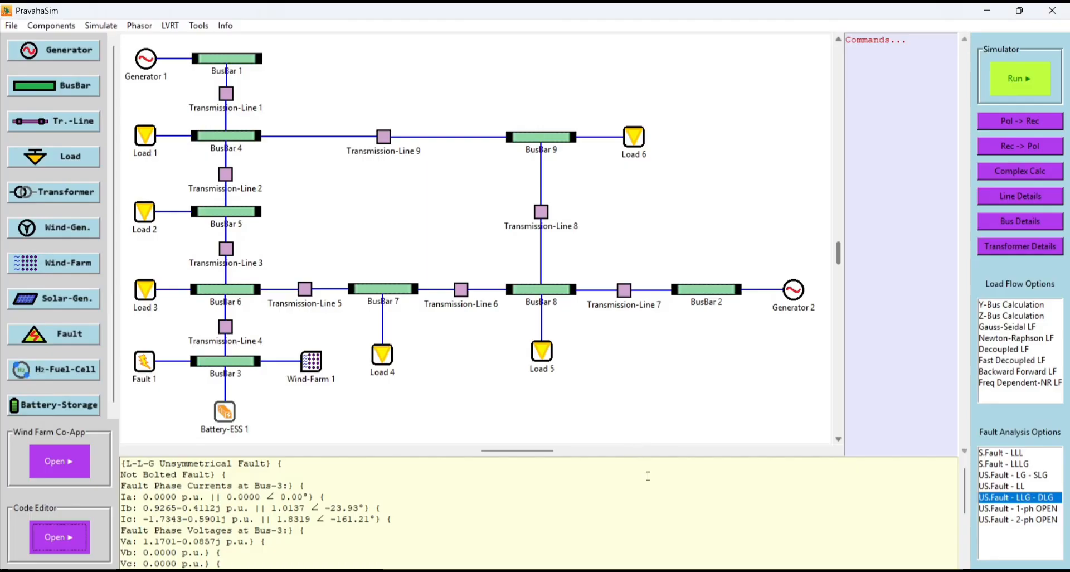
{"action": "mouse_move", "coordinate": [704, 571]}
{"action": "left_click", "coordinate": [10, 26]}
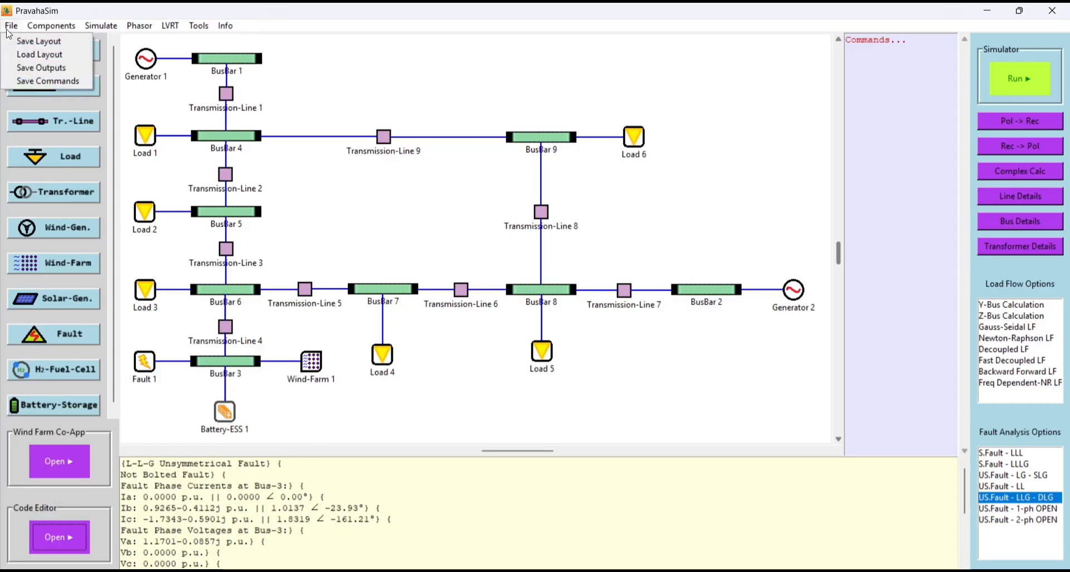
{"action": "left_click", "coordinate": [23, 54]}
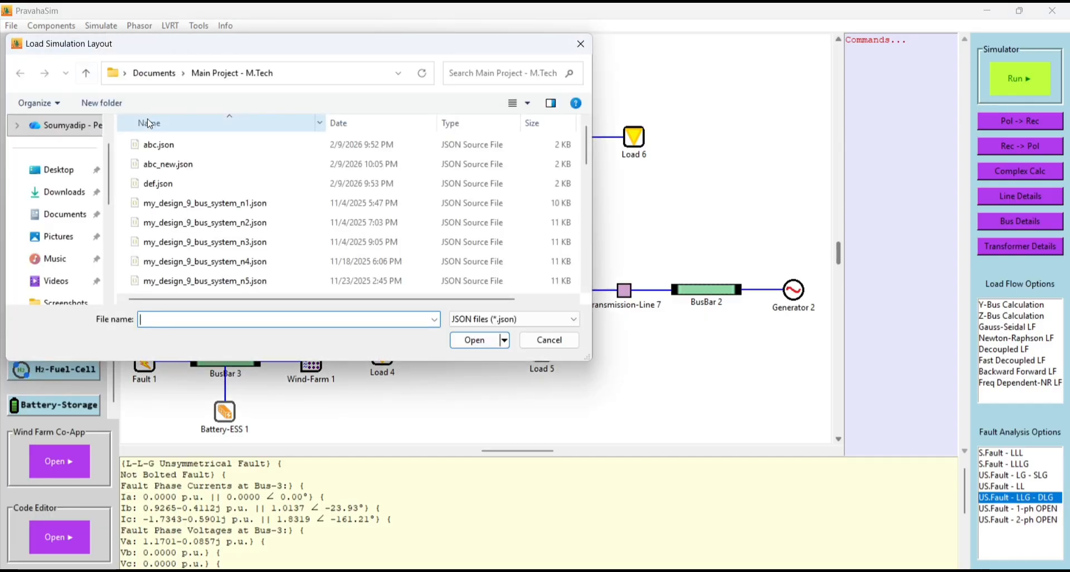
{"action": "scroll", "coordinate": [197, 212], "scroll_direction": "down", "scroll_amount": 2}
{"action": "left_click", "coordinate": [198, 201]}
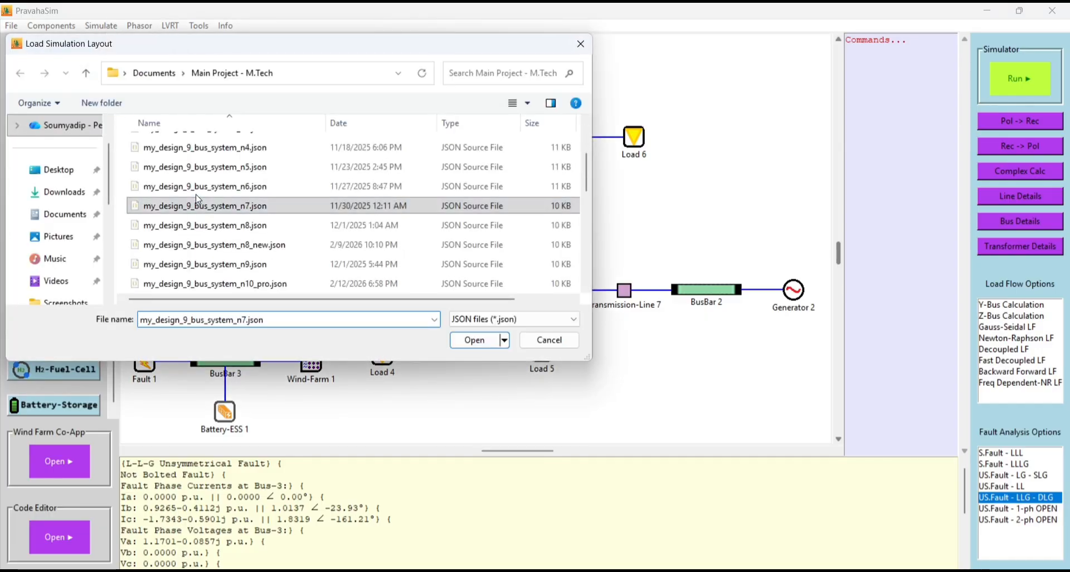
{"action": "scroll", "coordinate": [196, 199], "scroll_direction": "down", "scroll_amount": 1}
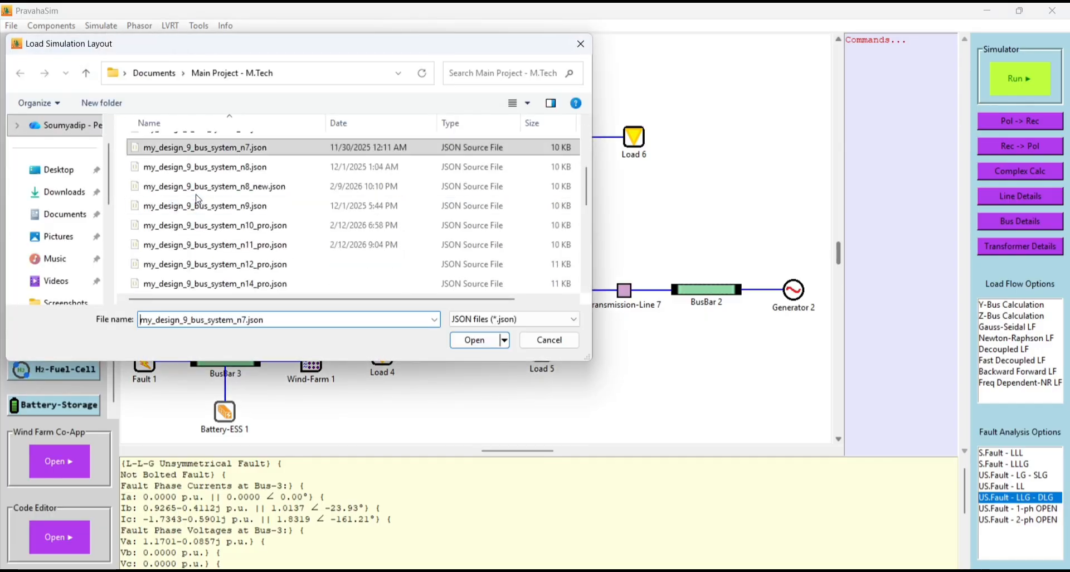
{"action": "double_click", "coordinate": [223, 244]}
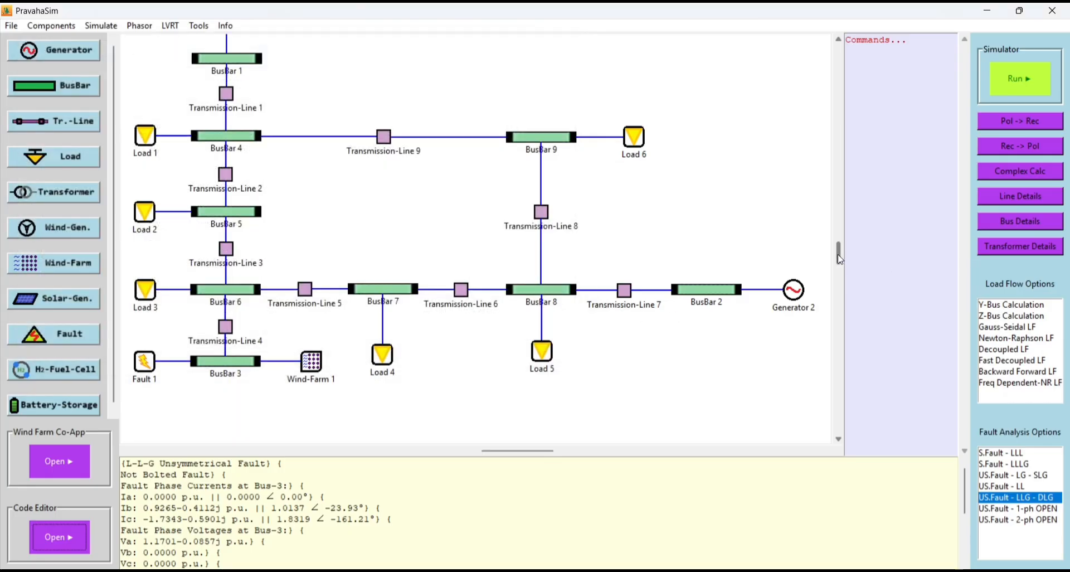
- Open the WF Batch Processor for Wind-Farm 1 and maximize its window
{"action": "left_click_drag", "start_coordinate": [839, 258], "coordinate": [841, 251]}
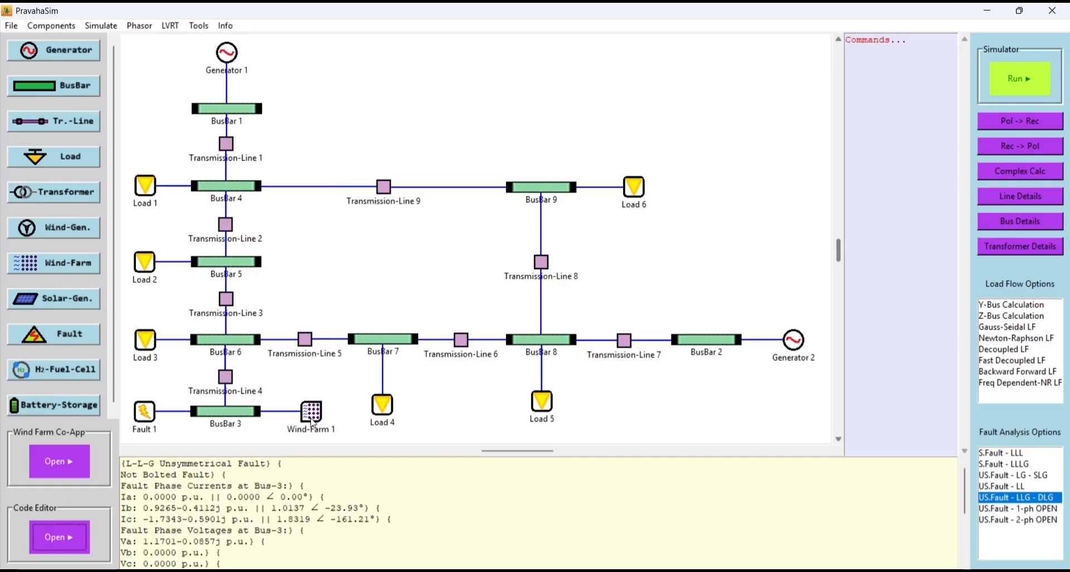
{"action": "right_click", "coordinate": [312, 422]}
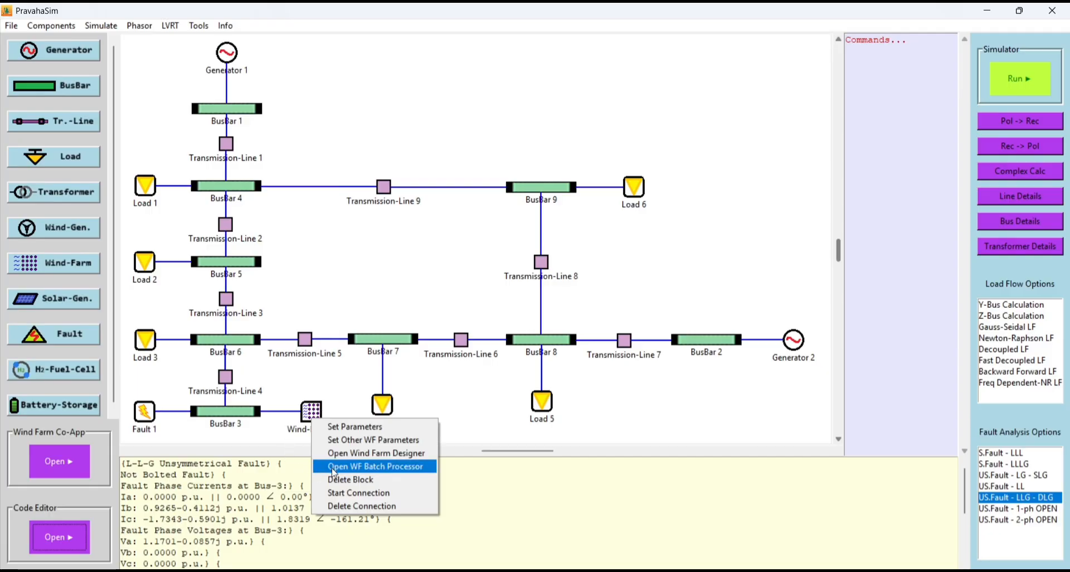
{"action": "left_click", "coordinate": [353, 471]}
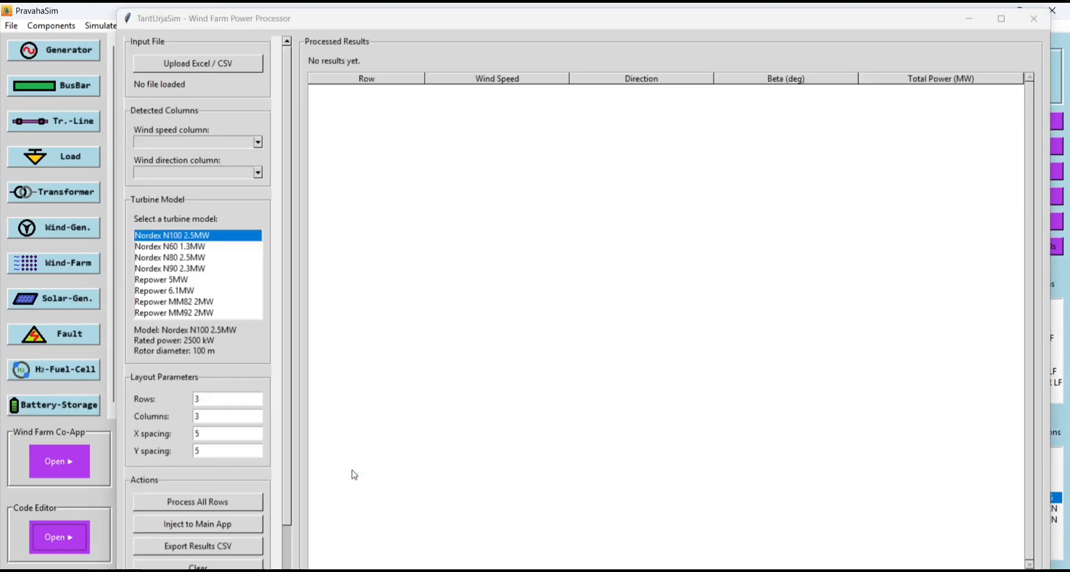
{"action": "left_click", "coordinate": [1001, 21]}
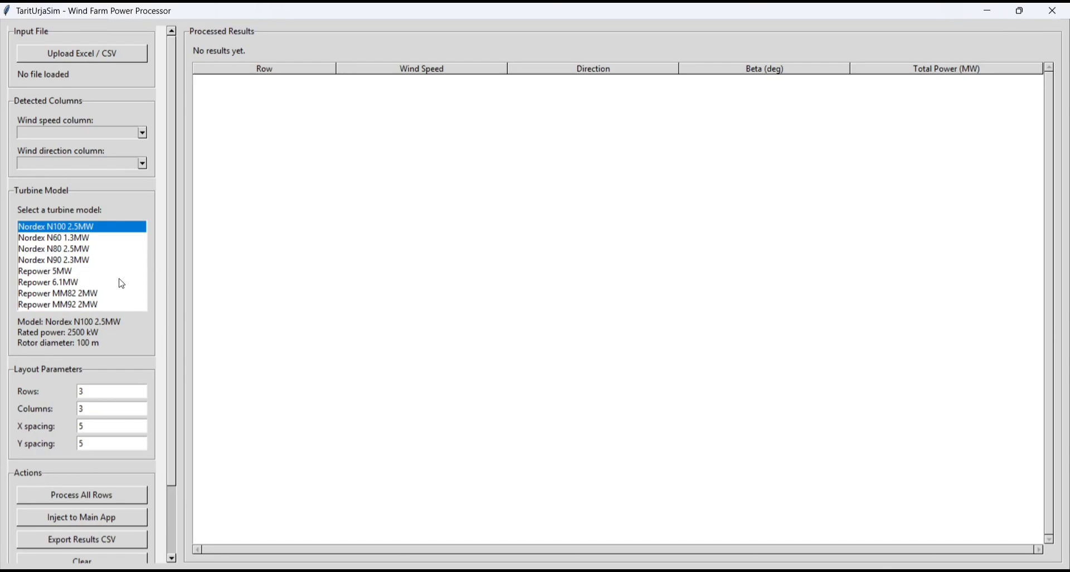
- Load ten_min_gap_one_day_wind_data.xlsx as the input file and return to the Wind Farm Power Processor window
{"action": "scroll", "coordinate": [122, 283], "scroll_direction": "down", "scroll_amount": 2}
{"action": "scroll", "coordinate": [123, 284], "scroll_direction": "up", "scroll_amount": 2}
{"action": "left_click", "coordinate": [85, 50]}
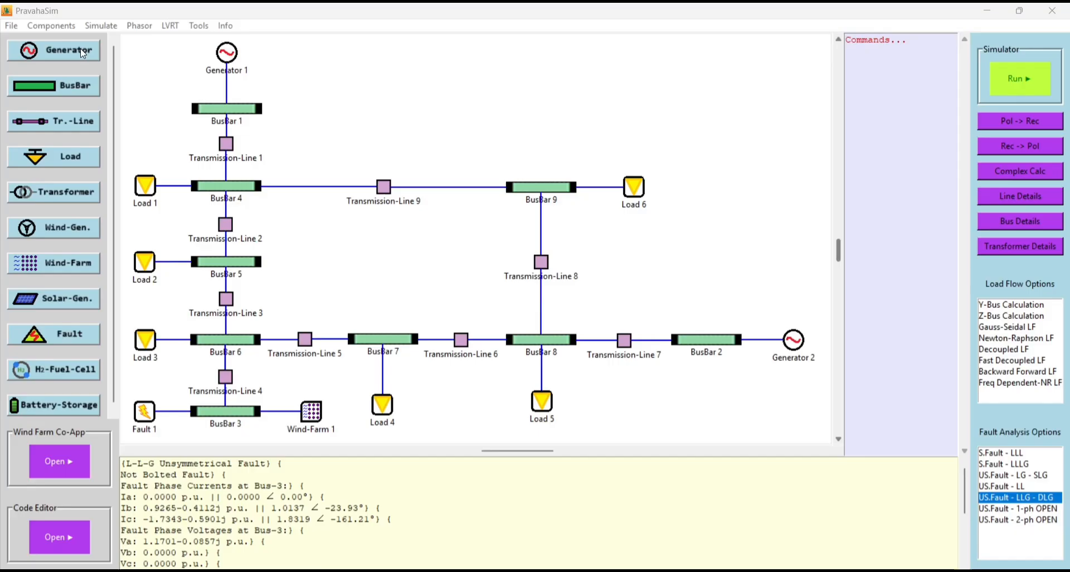
{"action": "scroll", "coordinate": [230, 226], "scroll_direction": "down", "scroll_amount": 1}
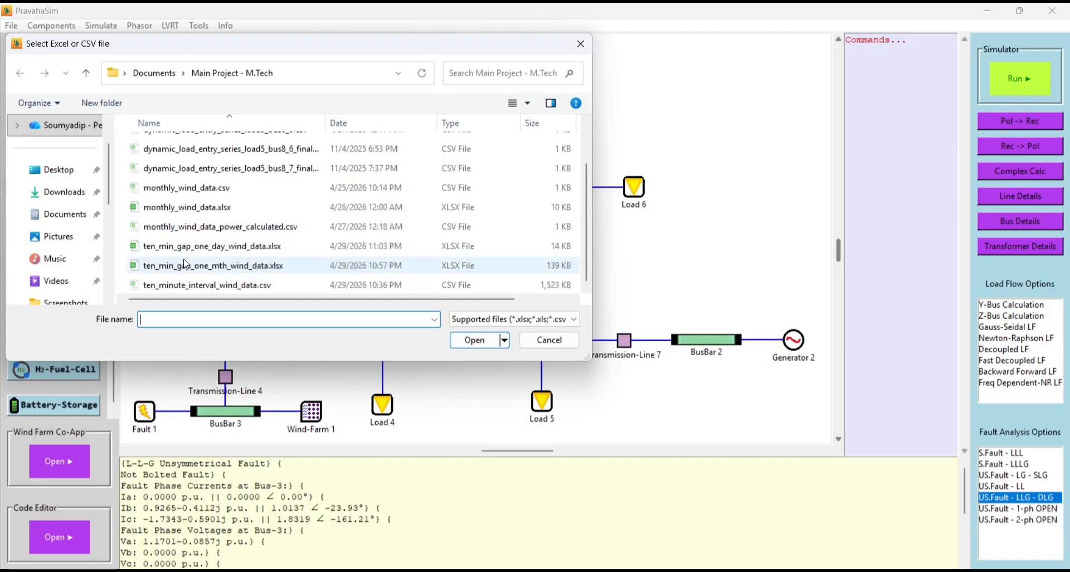
{"action": "left_click", "coordinate": [218, 254]}
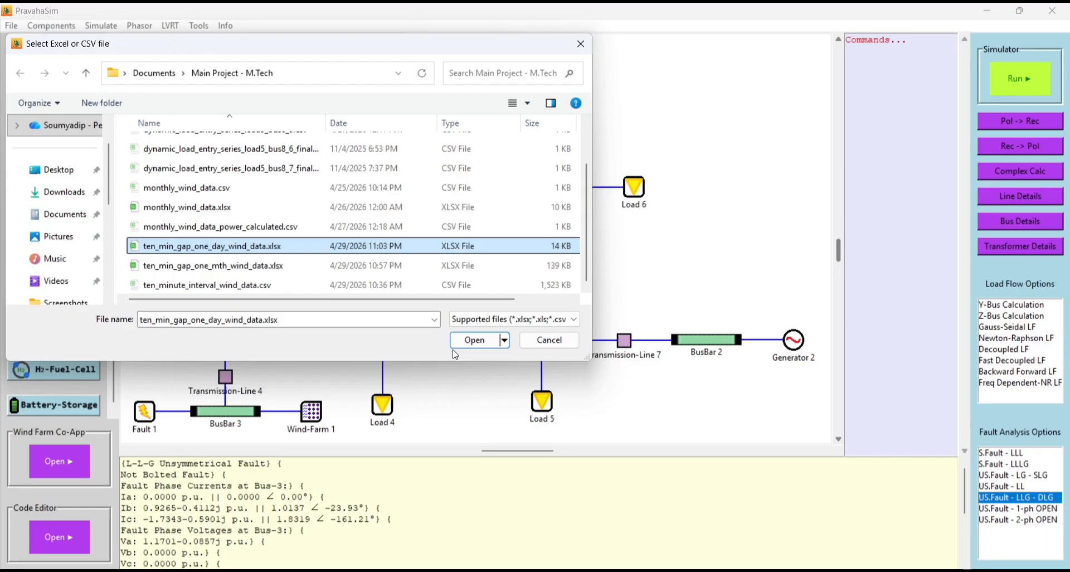
{"action": "left_click", "coordinate": [473, 340]}
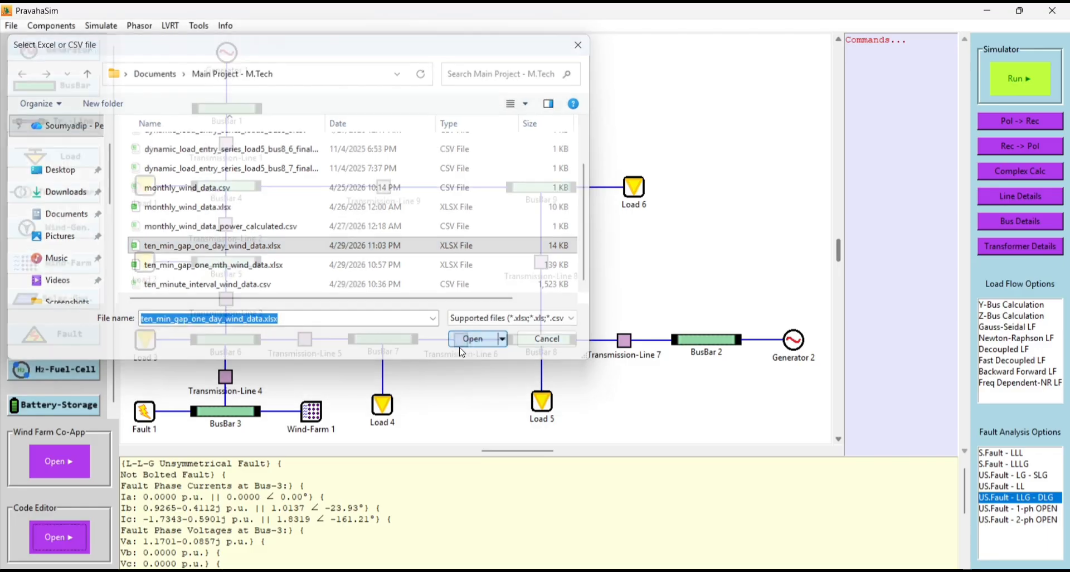
{"action": "mouse_move", "coordinate": [704, 570]}
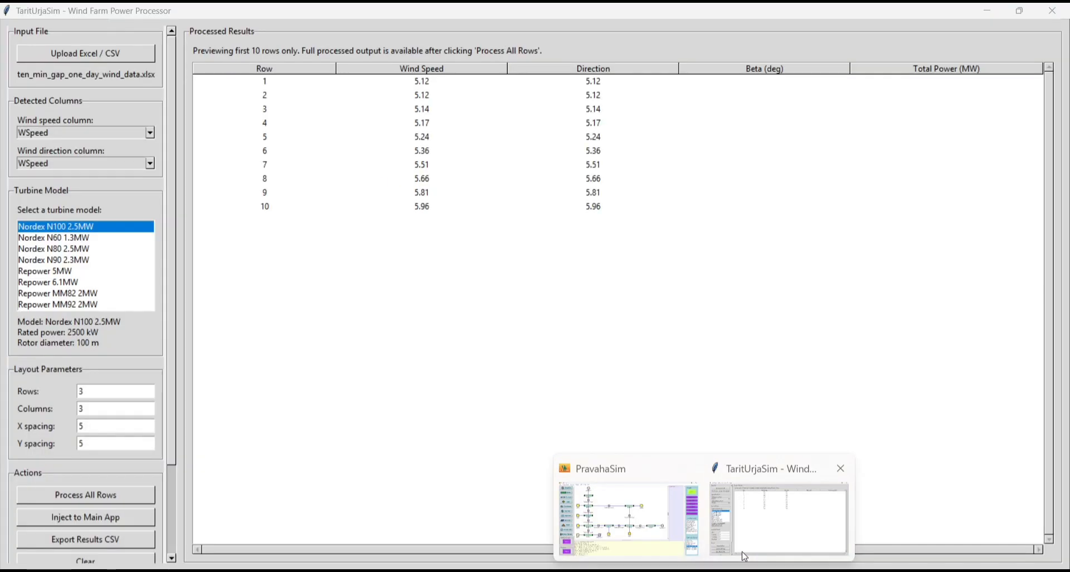
{"action": "left_click", "coordinate": [779, 518]}
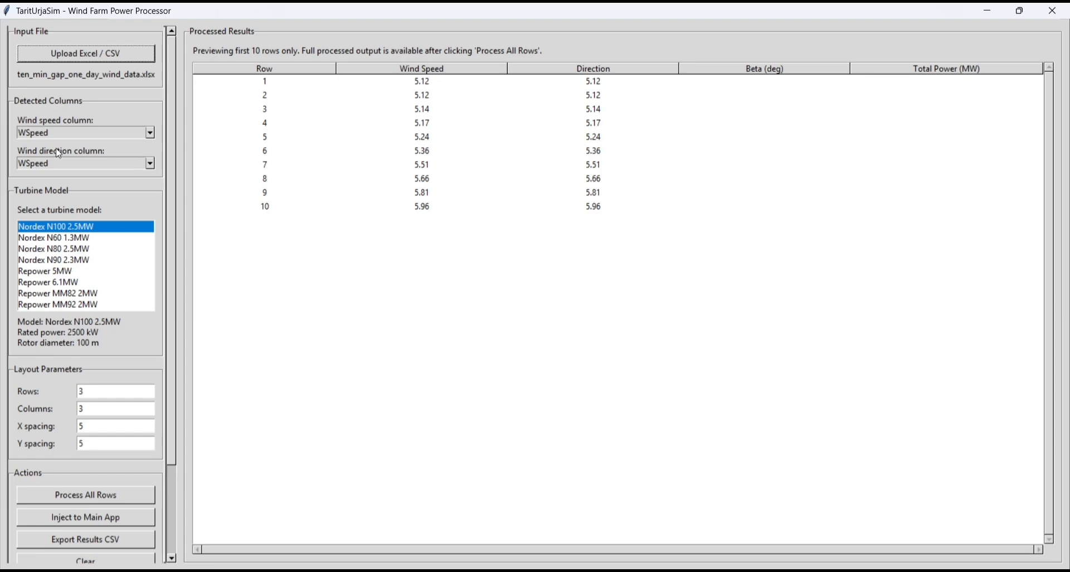
- Set the wind direction column to WDir and select the Vestas V90 3MW turbine model
{"action": "left_click", "coordinate": [150, 164]}
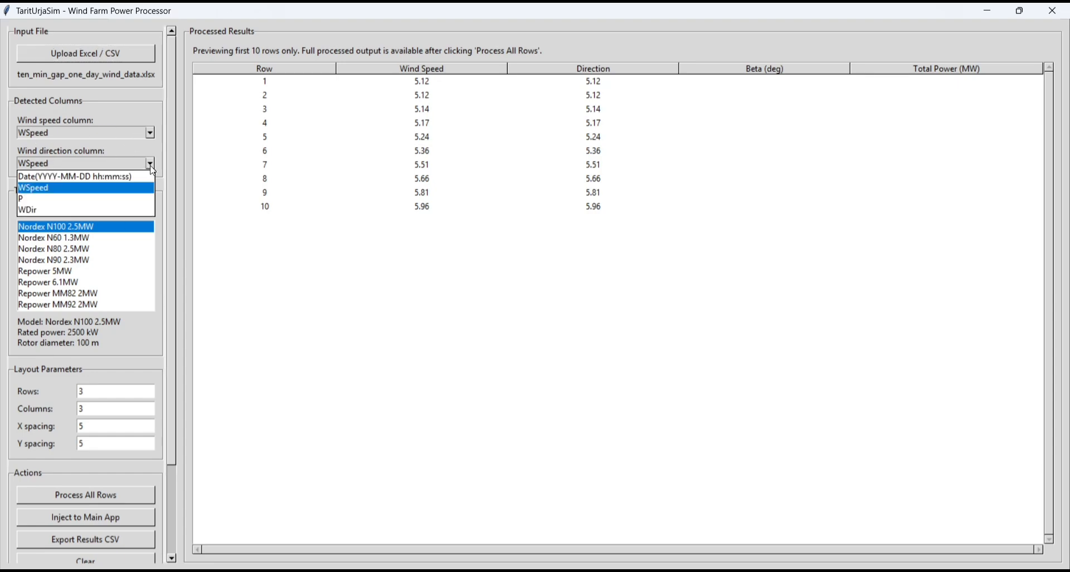
{"action": "left_click", "coordinate": [24, 209]}
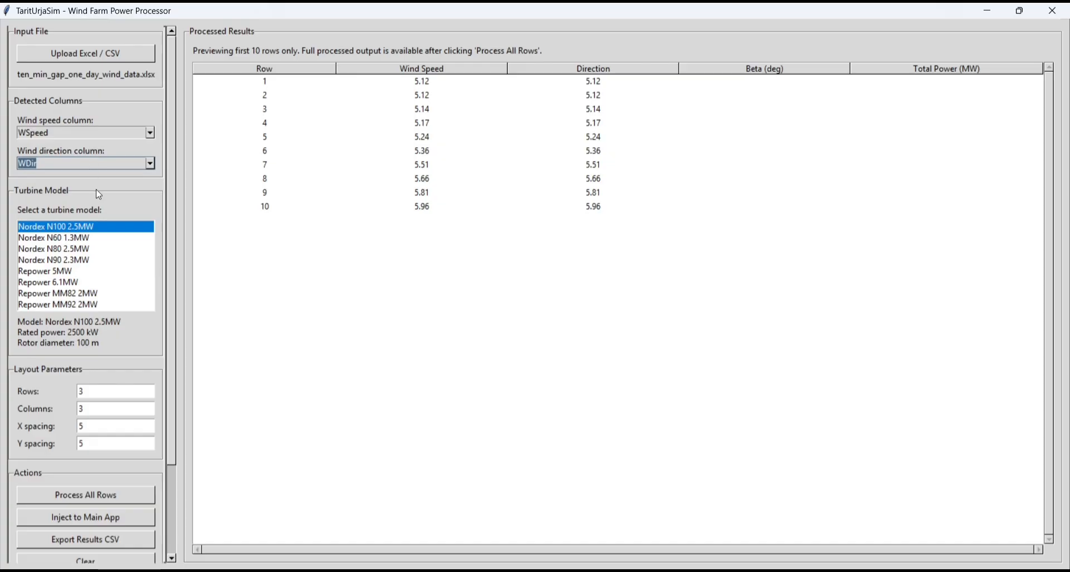
{"action": "scroll", "coordinate": [94, 290], "scroll_direction": "down", "scroll_amount": 3}
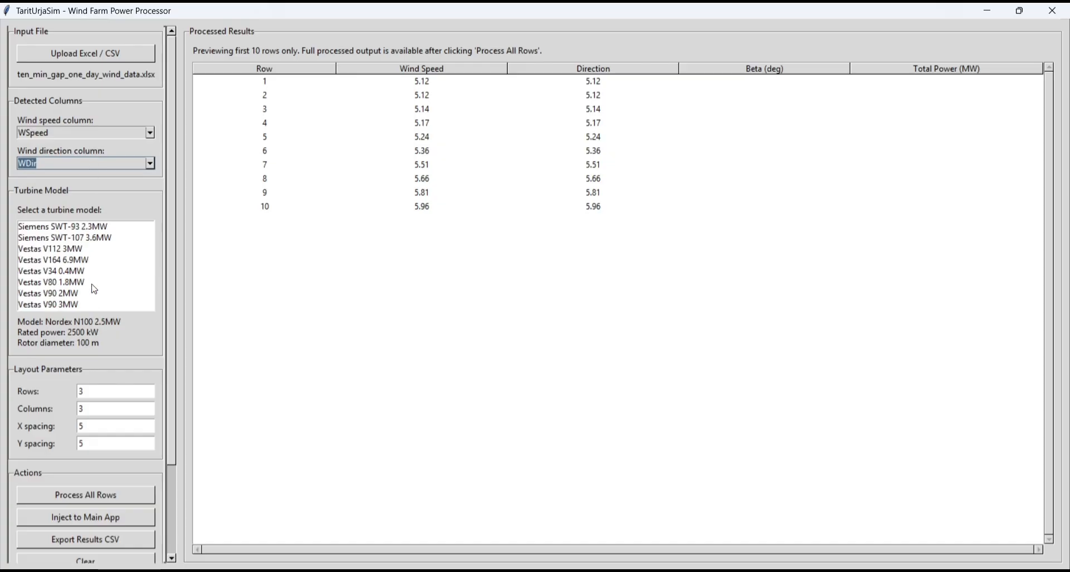
{"action": "left_click", "coordinate": [69, 306]}
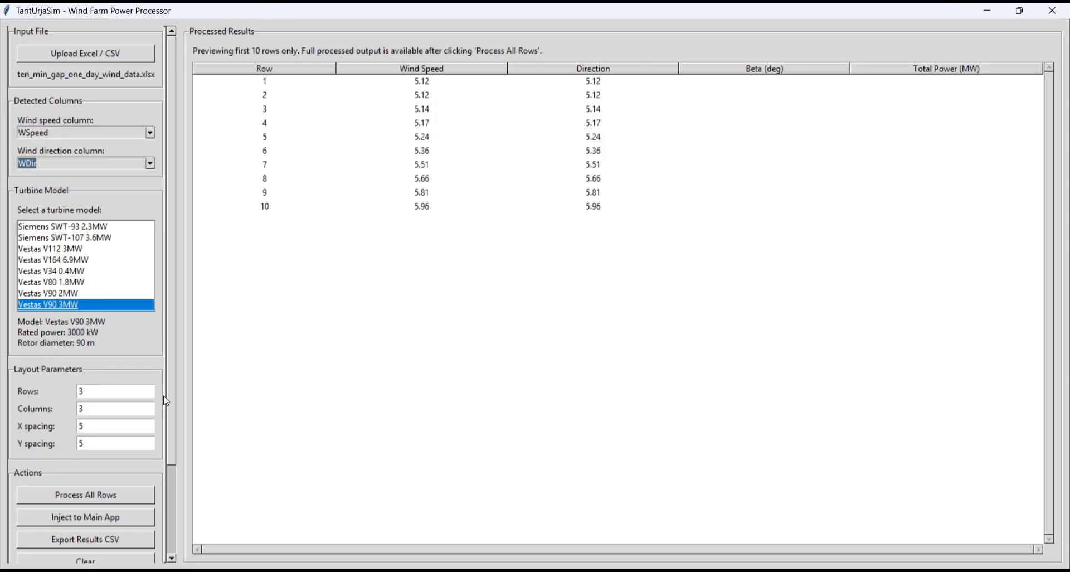
- Process all rows of the wind data, dismiss the completion message and return to the processor window
{"action": "scroll", "coordinate": [173, 401], "scroll_direction": "down", "scroll_amount": 3}
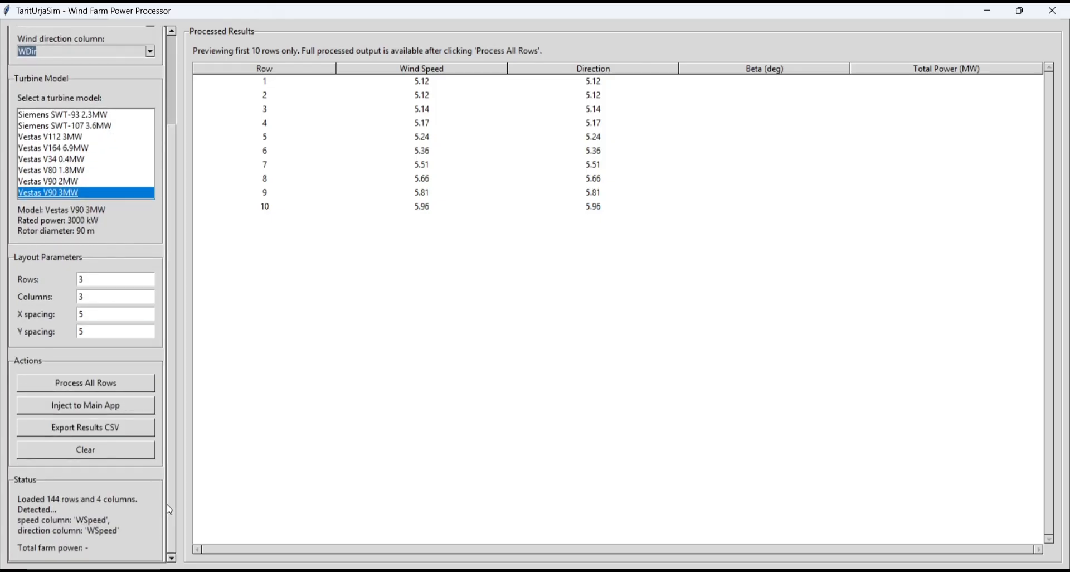
{"action": "left_click", "coordinate": [67, 388]}
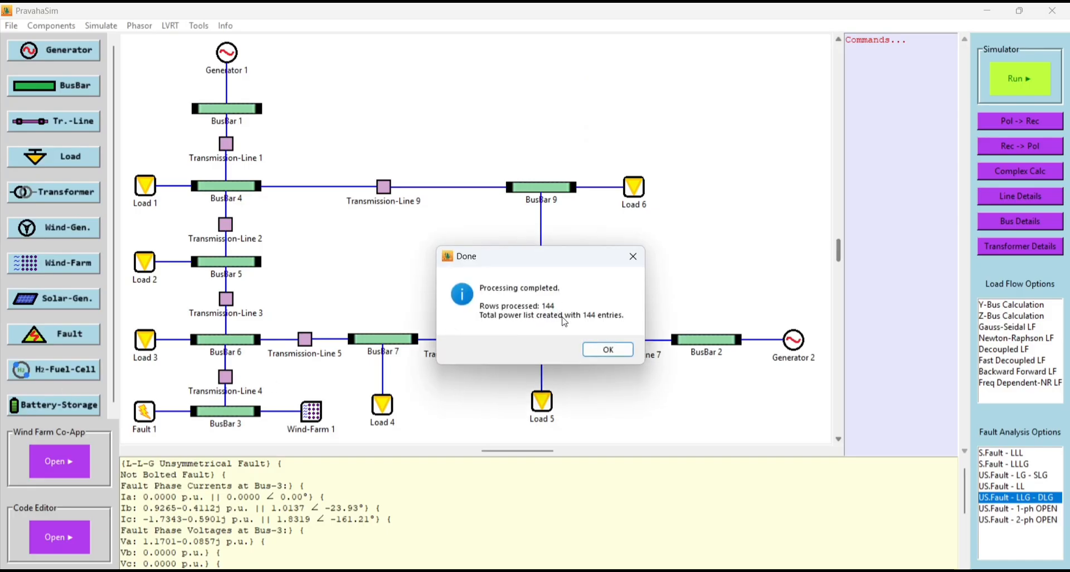
{"action": "left_click", "coordinate": [603, 350]}
{"action": "mouse_move", "coordinate": [750, 569]}
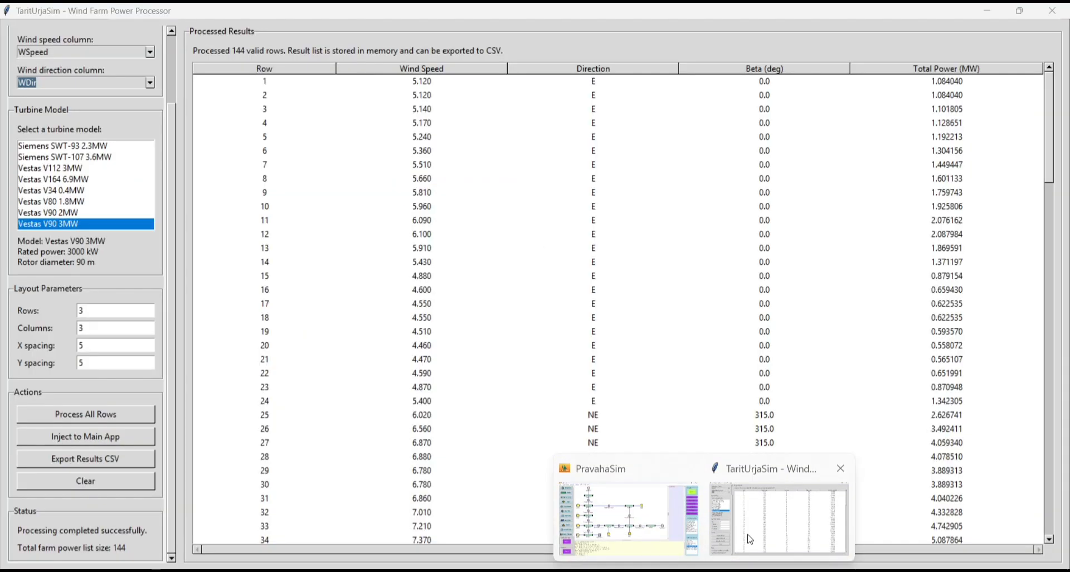
{"action": "left_click", "coordinate": [749, 539]}
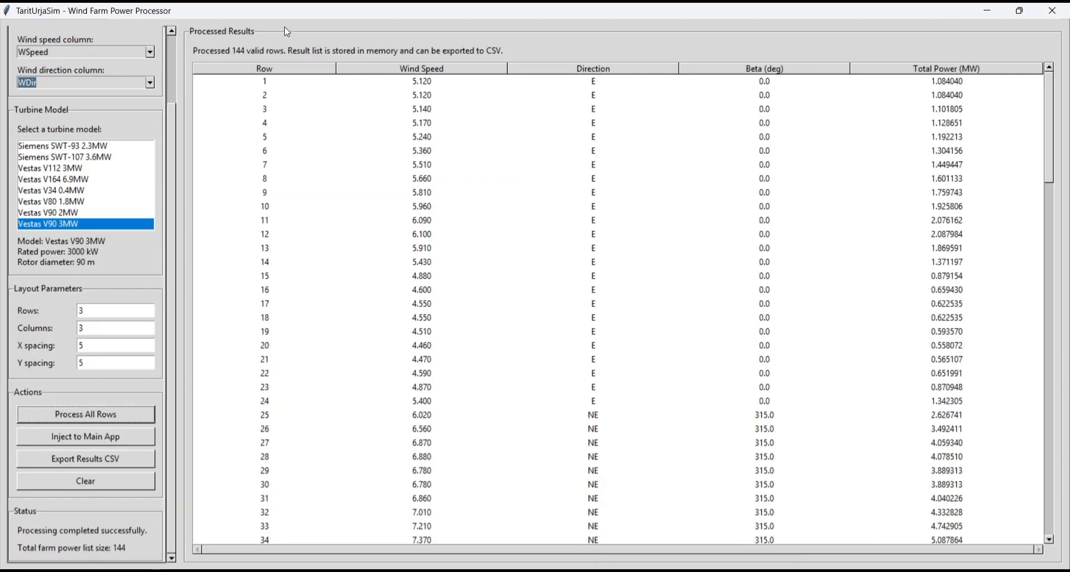
- Examine the processed wind speed, direction, beta and total power values from the first row to row 144
{"action": "scroll", "coordinate": [360, 332], "scroll_direction": "down", "scroll_amount": 10}
{"action": "scroll", "coordinate": [362, 334], "scroll_direction": "down", "scroll_amount": 20}
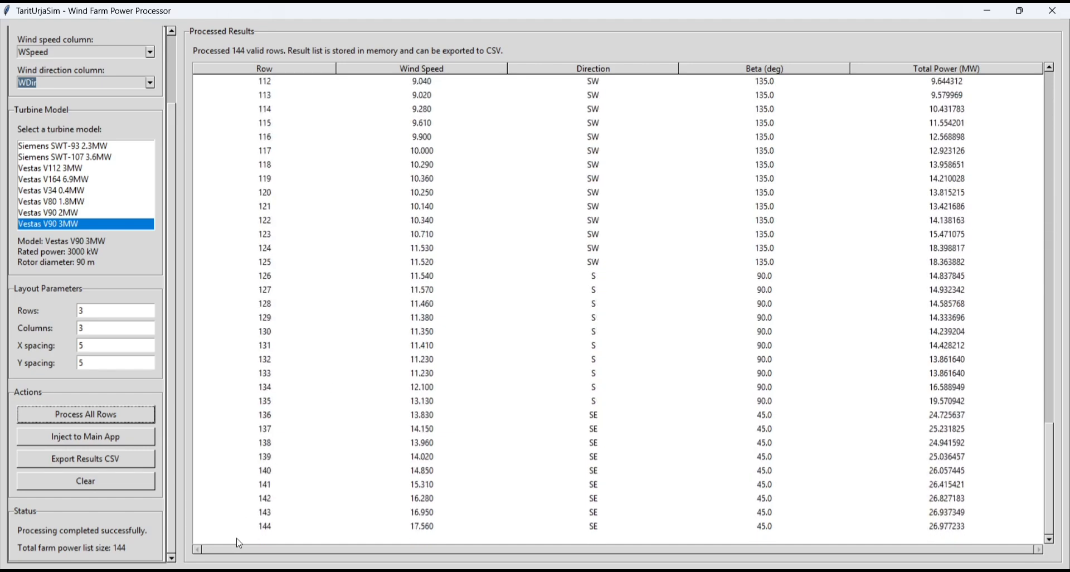
{"action": "left_click", "coordinate": [264, 527]}
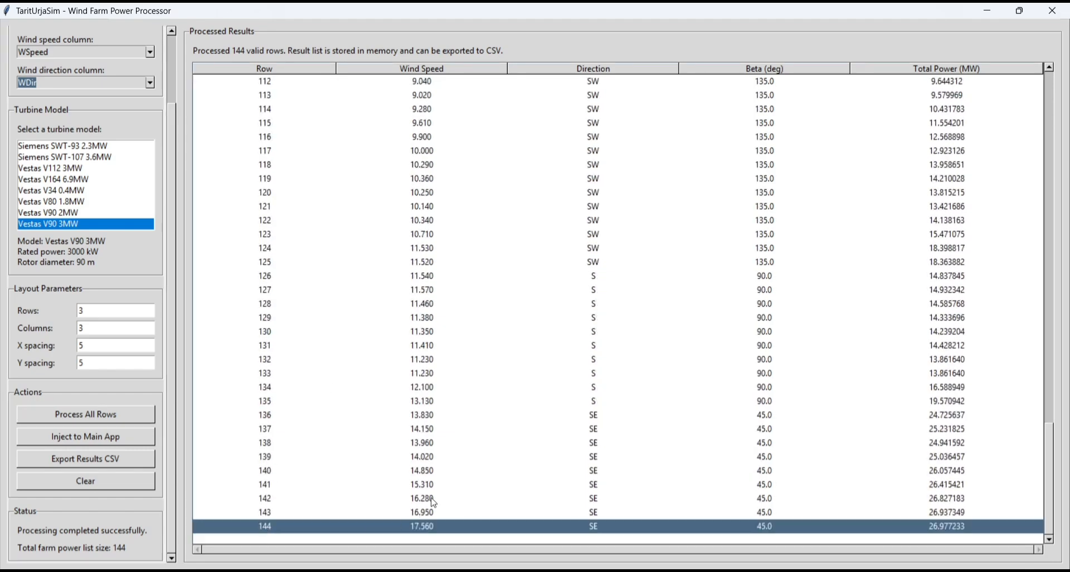
{"action": "scroll", "coordinate": [355, 377], "scroll_direction": "up", "scroll_amount": 20}
{"action": "scroll", "coordinate": [356, 377], "scroll_direction": "up", "scroll_amount": 8}
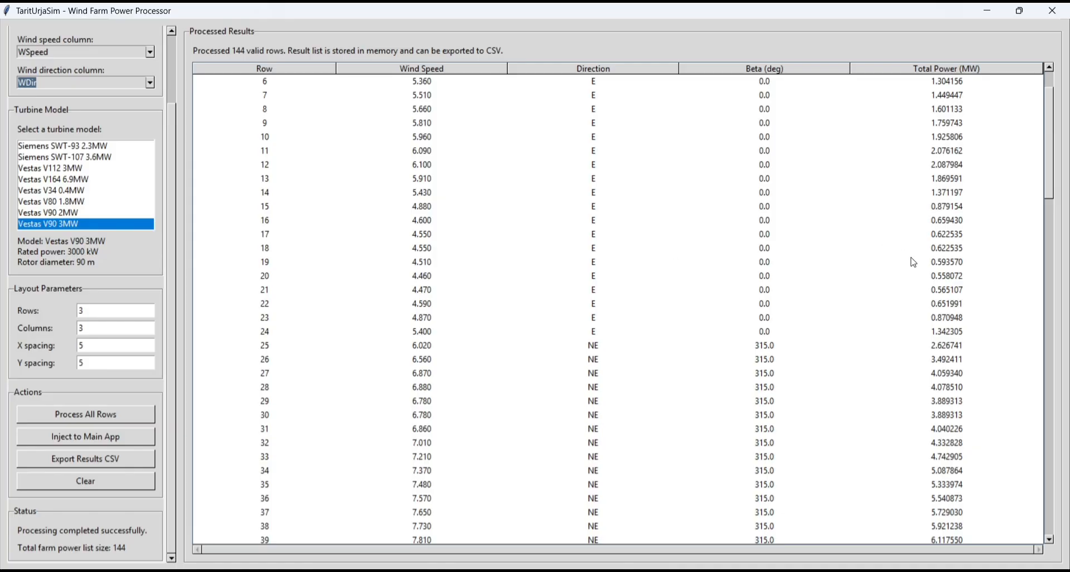
{"action": "scroll", "coordinate": [913, 262], "scroll_direction": "up", "scroll_amount": 2}
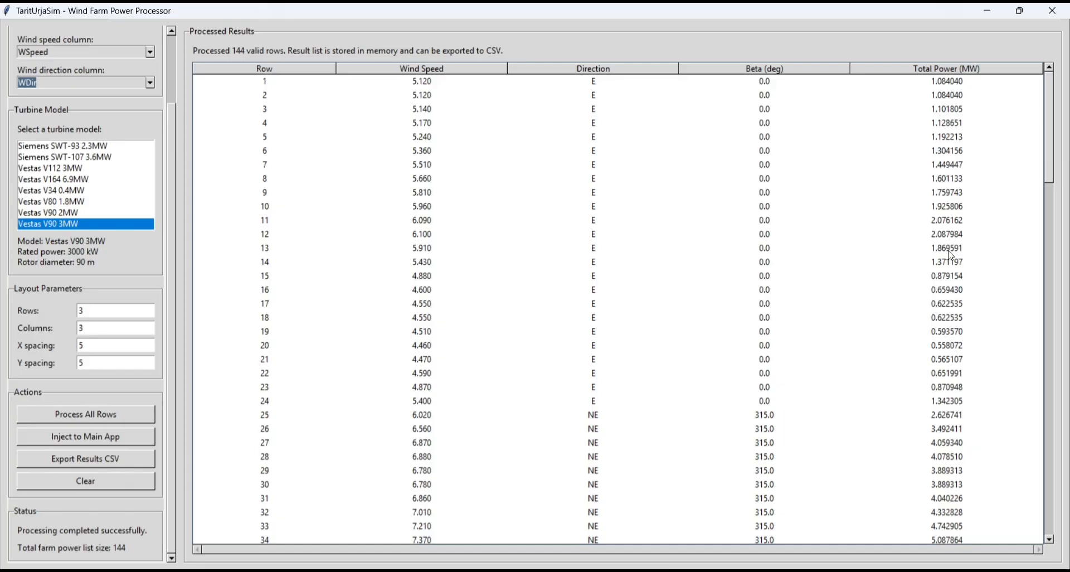
{"action": "scroll", "coordinate": [882, 443], "scroll_direction": "down", "scroll_amount": 8}
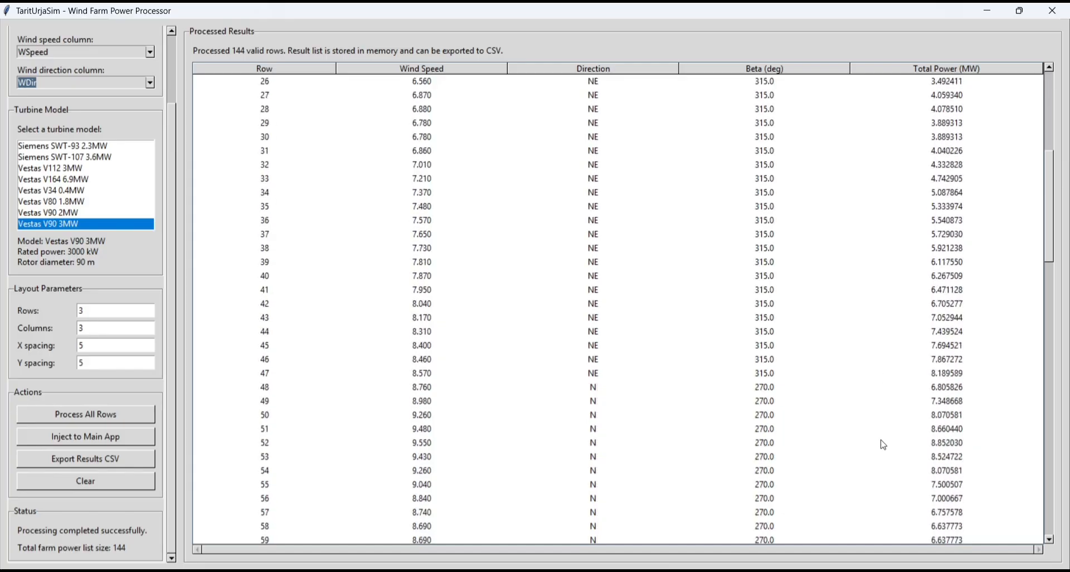
{"action": "scroll", "coordinate": [883, 445], "scroll_direction": "down", "scroll_amount": 6}
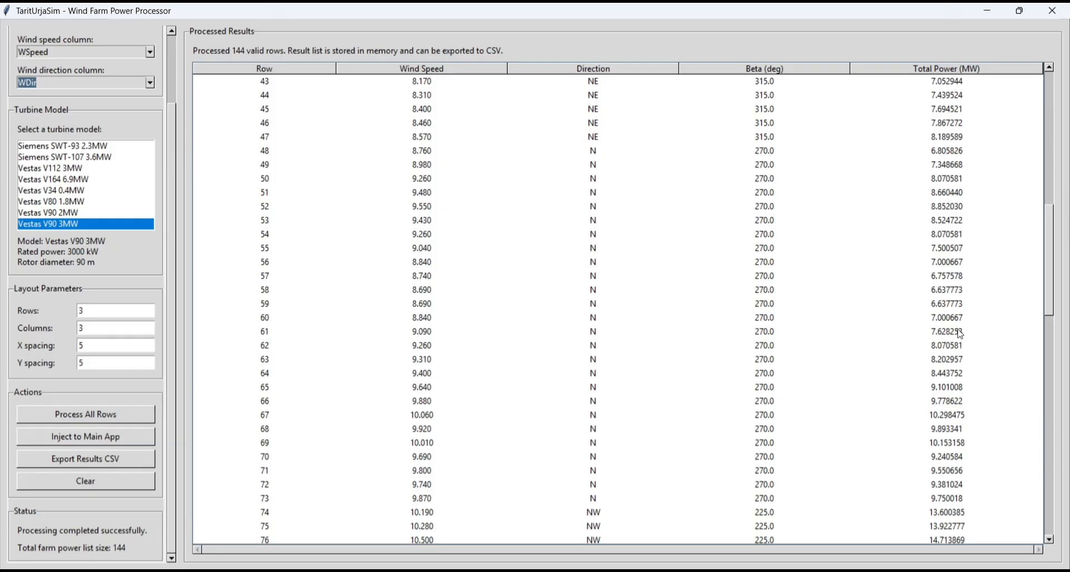
{"action": "scroll", "coordinate": [953, 371], "scroll_direction": "down", "scroll_amount": 2}
{"action": "scroll", "coordinate": [953, 372], "scroll_direction": "down", "scroll_amount": 14}
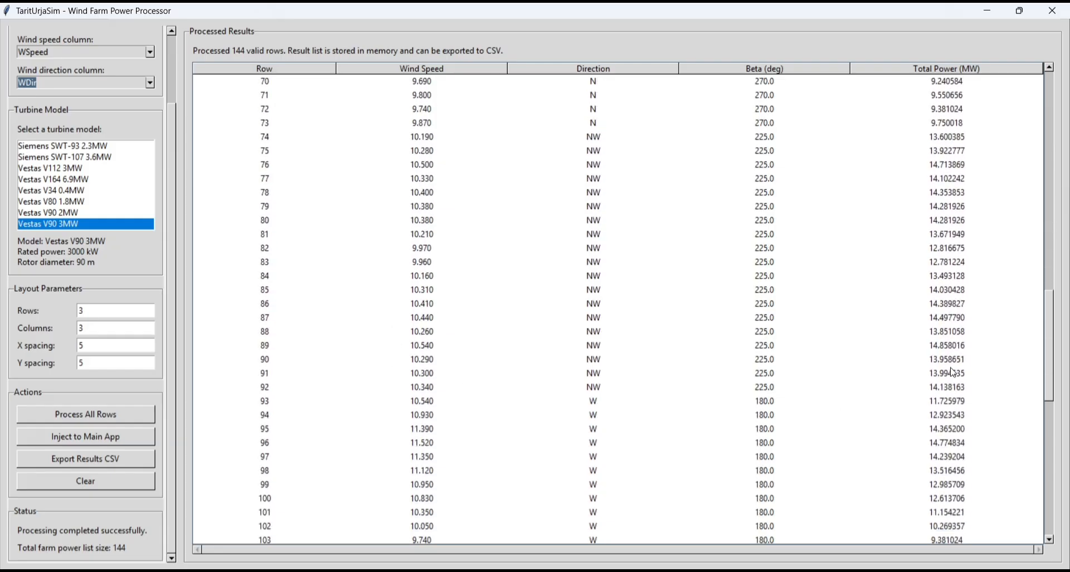
{"action": "scroll", "coordinate": [954, 371], "scroll_direction": "down", "scroll_amount": 8}
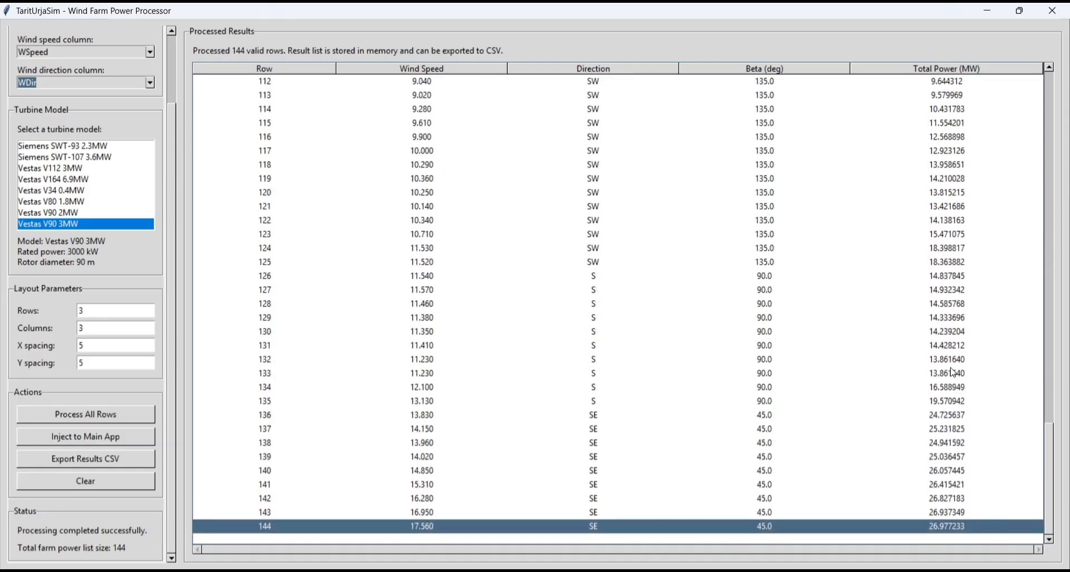
{"action": "scroll", "coordinate": [916, 209], "scroll_direction": "up", "scroll_amount": 20}
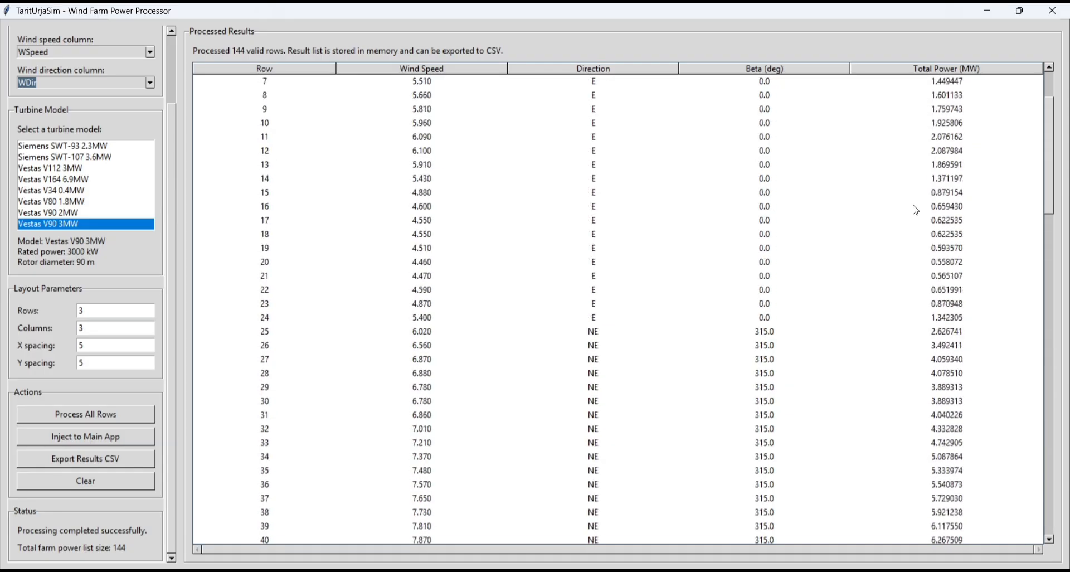
{"action": "scroll", "coordinate": [916, 210], "scroll_direction": "up", "scroll_amount": 2}
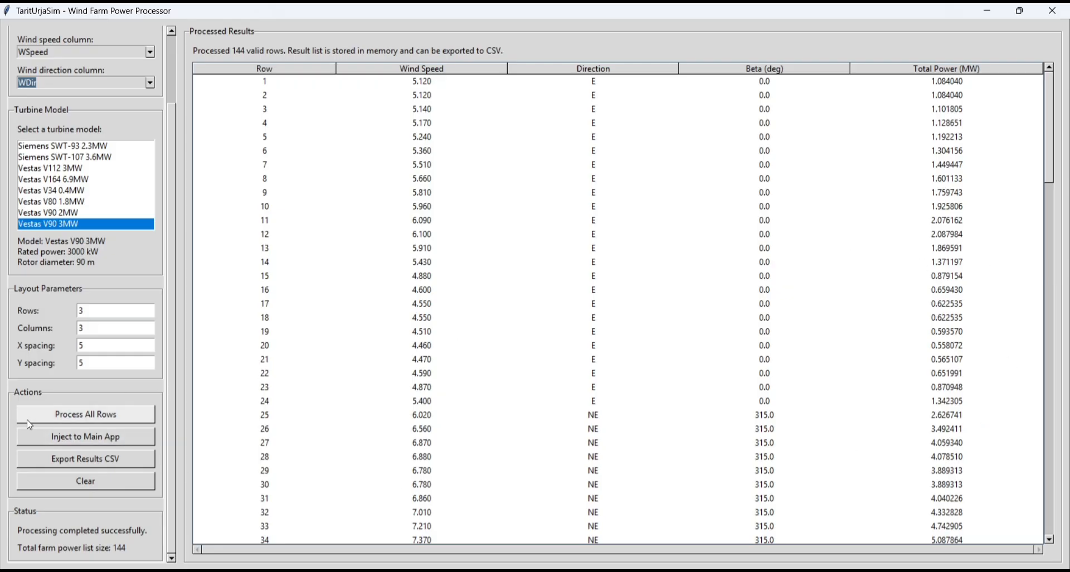
- Inject the processed power results into the main app with a reactive power of 0.15
{"action": "left_click", "coordinate": [33, 447]}
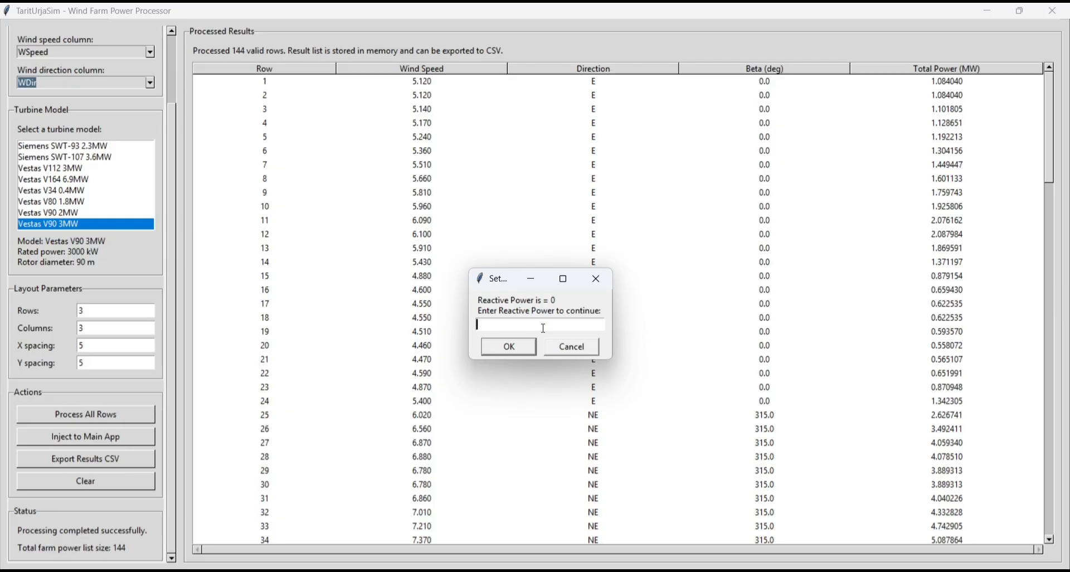
{"action": "type", "text": "0.15"}
{"action": "key", "text": "Return"}
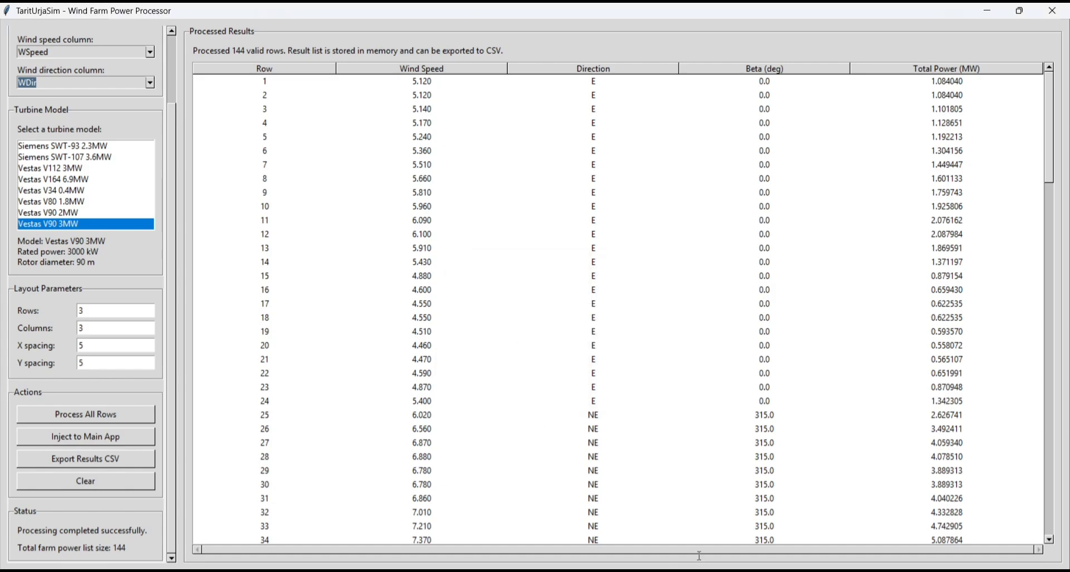
- Switch to PravahaSim, examine the frequency plot for the injected wind power at full size and close it
{"action": "mouse_move", "coordinate": [704, 570]}
{"action": "left_click", "coordinate": [629, 519]}
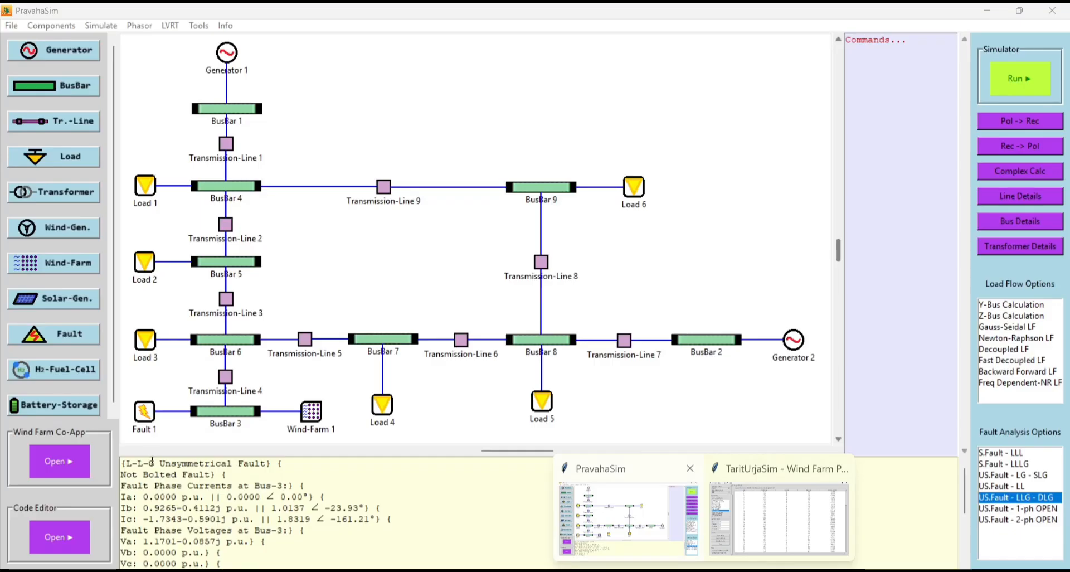
{"action": "left_click", "coordinate": [737, 517]}
{"action": "left_click", "coordinate": [736, 518]}
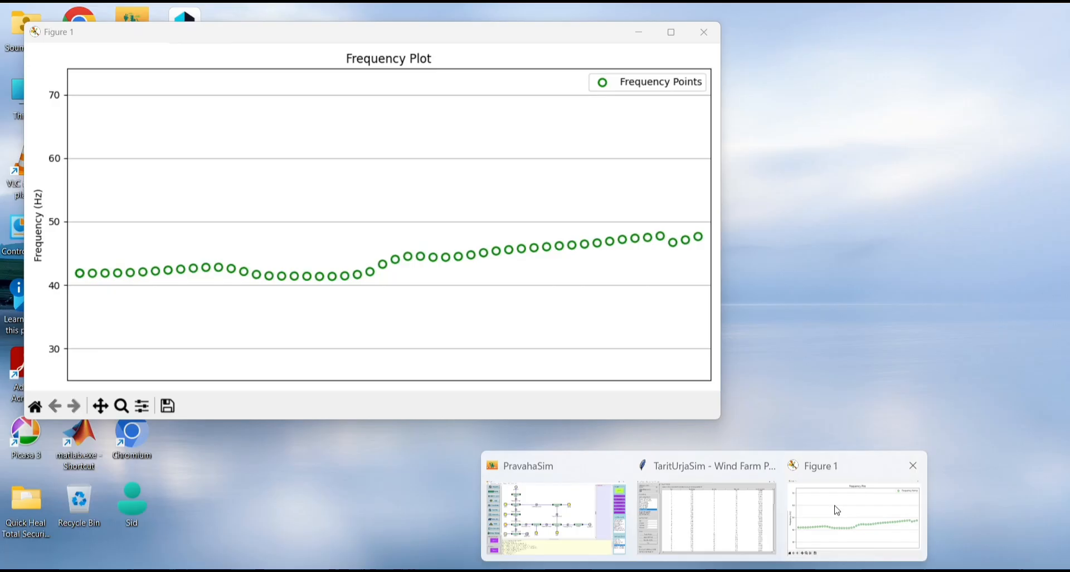
{"action": "left_click", "coordinate": [837, 510]}
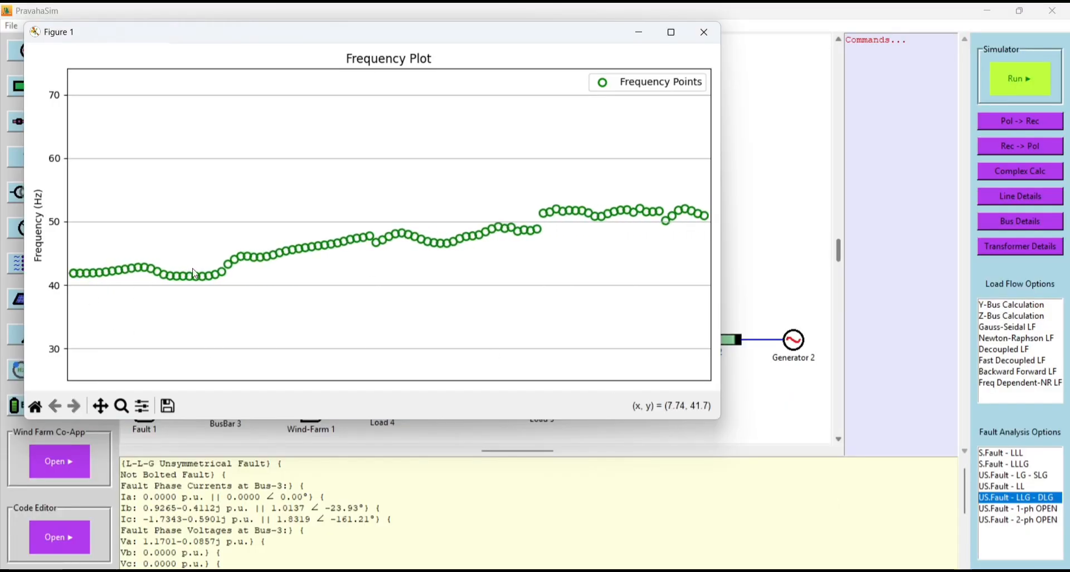
{"action": "left_click", "coordinate": [673, 32]}
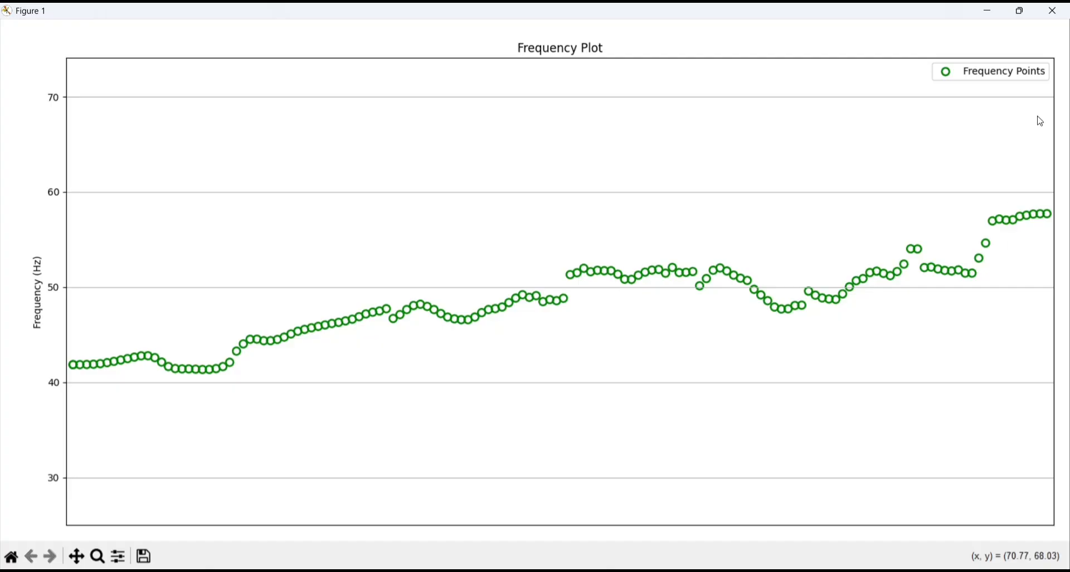
{"action": "left_click", "coordinate": [1052, 10]}
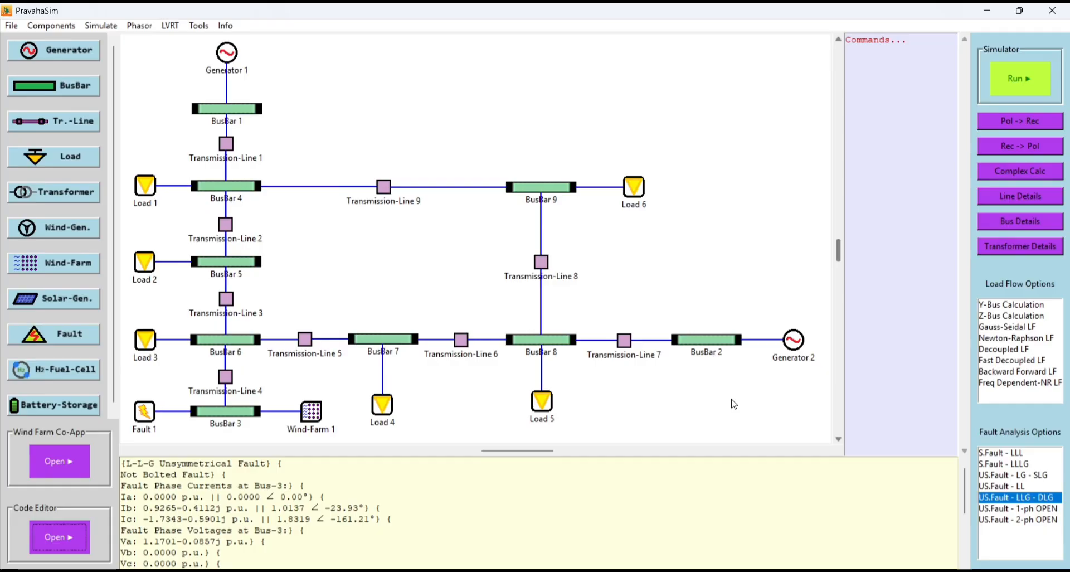
- Close PravahaSim, look through TaritUrjaSim's wind farm, H2 and BS processors, and return to the H2 System Based Freq. Processor
{"action": "left_click", "coordinate": [1049, 8]}
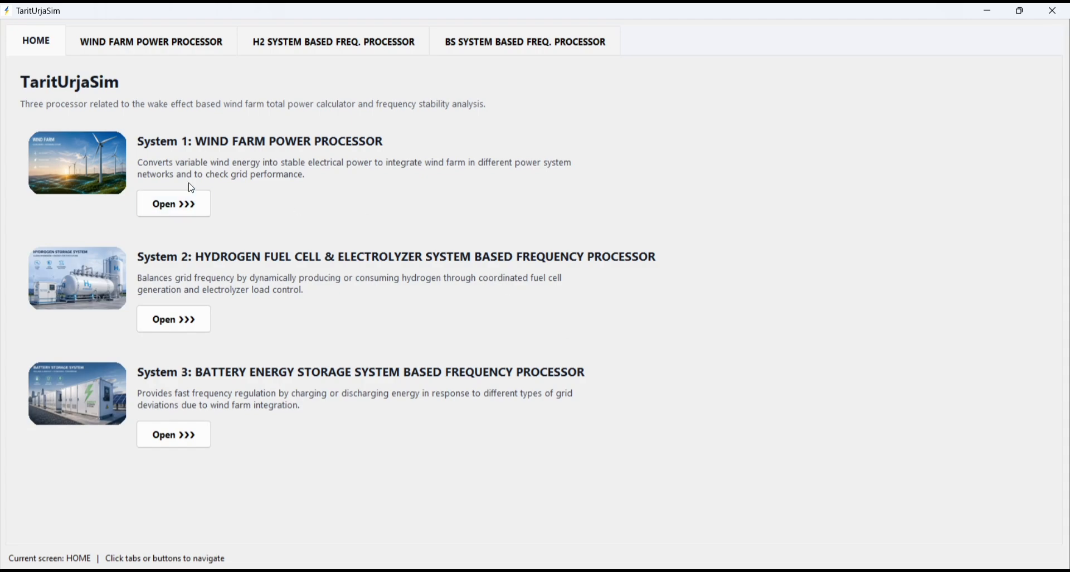
{"action": "left_click", "coordinate": [172, 54]}
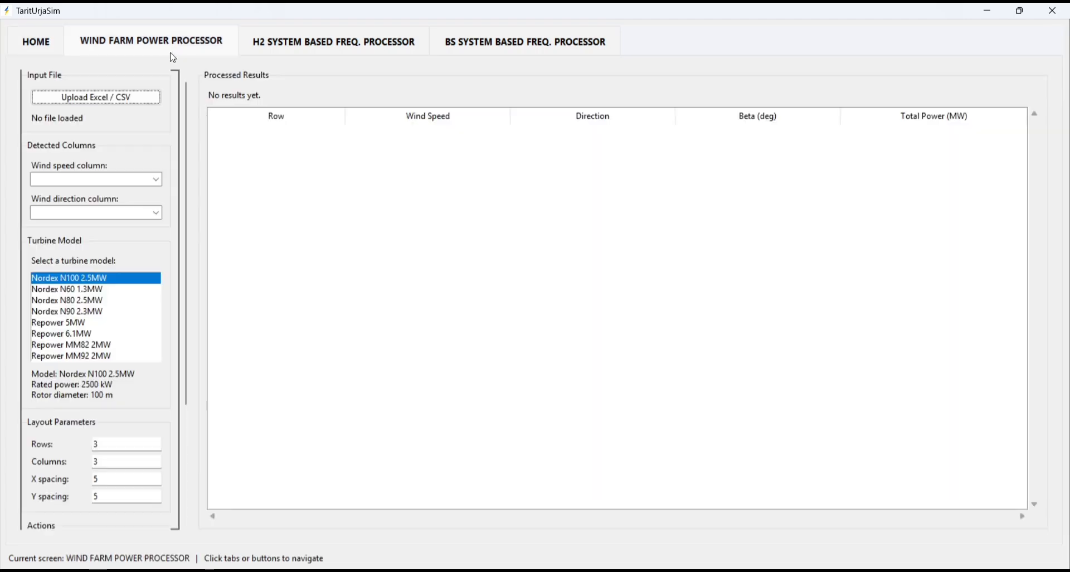
{"action": "left_click", "coordinate": [287, 53]}
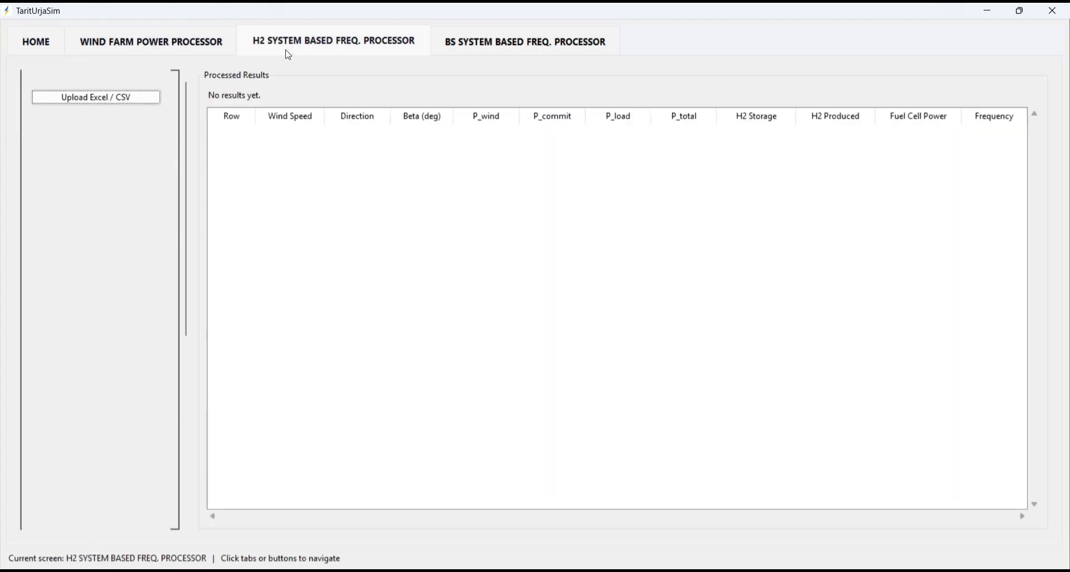
{"action": "left_click", "coordinate": [473, 56]}
{"action": "left_click", "coordinate": [331, 41]}
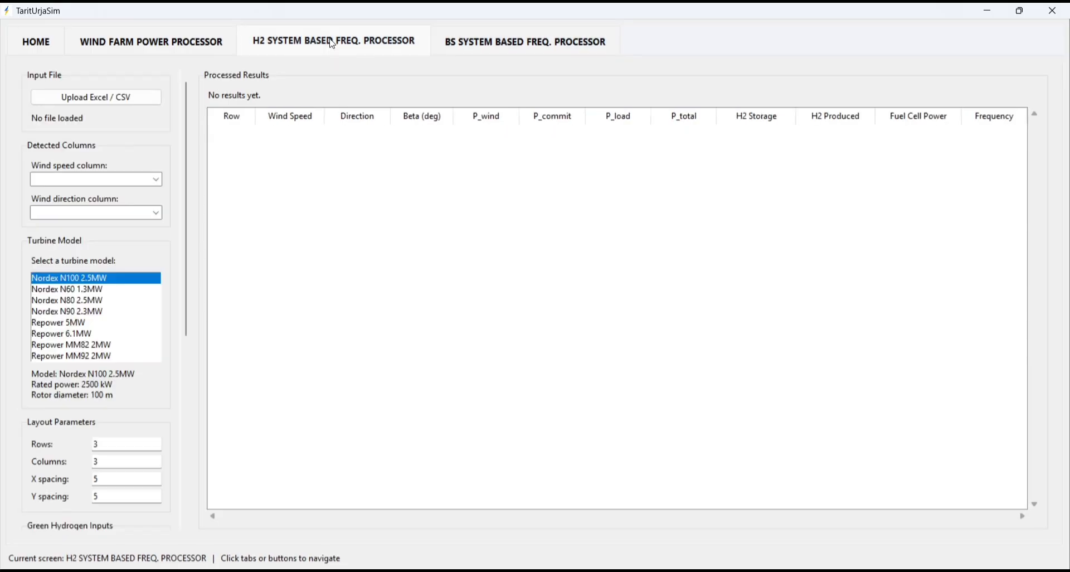
{"action": "left_click", "coordinate": [104, 39]}
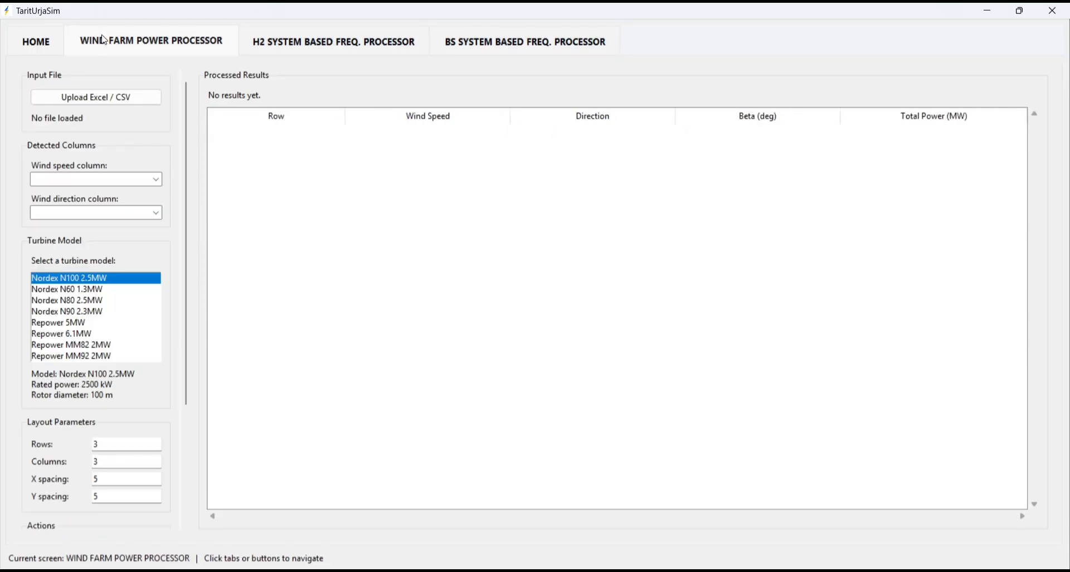
{"action": "left_click", "coordinate": [26, 48]}
{"action": "left_click", "coordinate": [185, 209]}
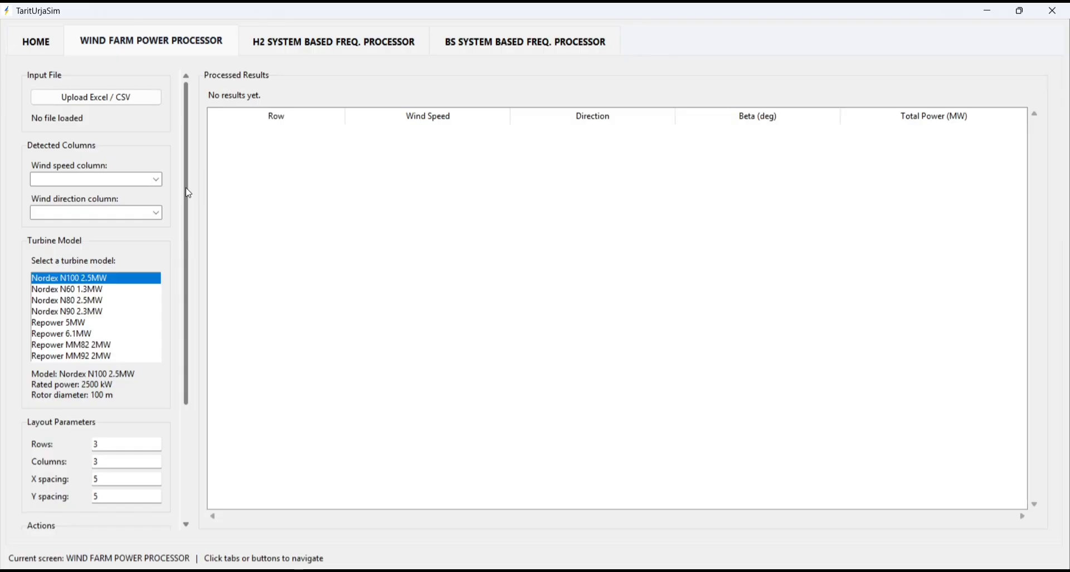
{"action": "left_click_drag", "start_coordinate": [186, 187], "coordinate": [186, 186]}
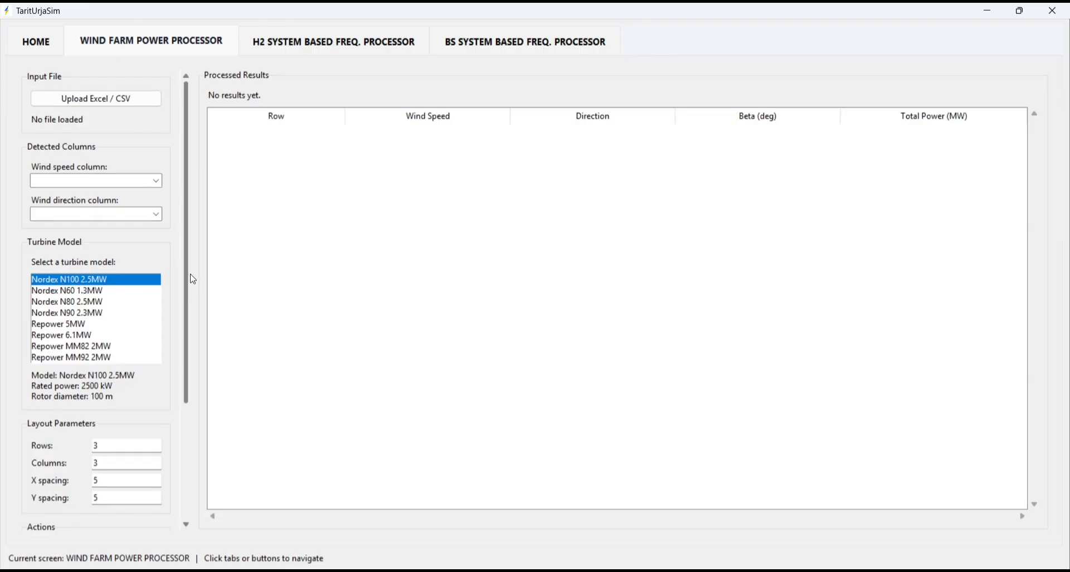
{"action": "left_click", "coordinate": [346, 44]}
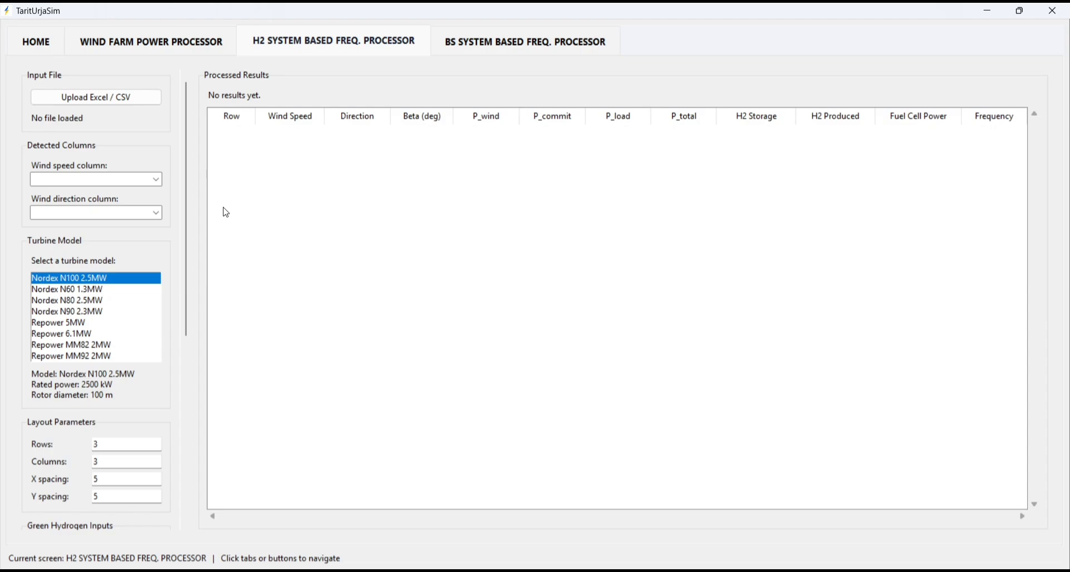
{"action": "left_click", "coordinate": [128, 105]}
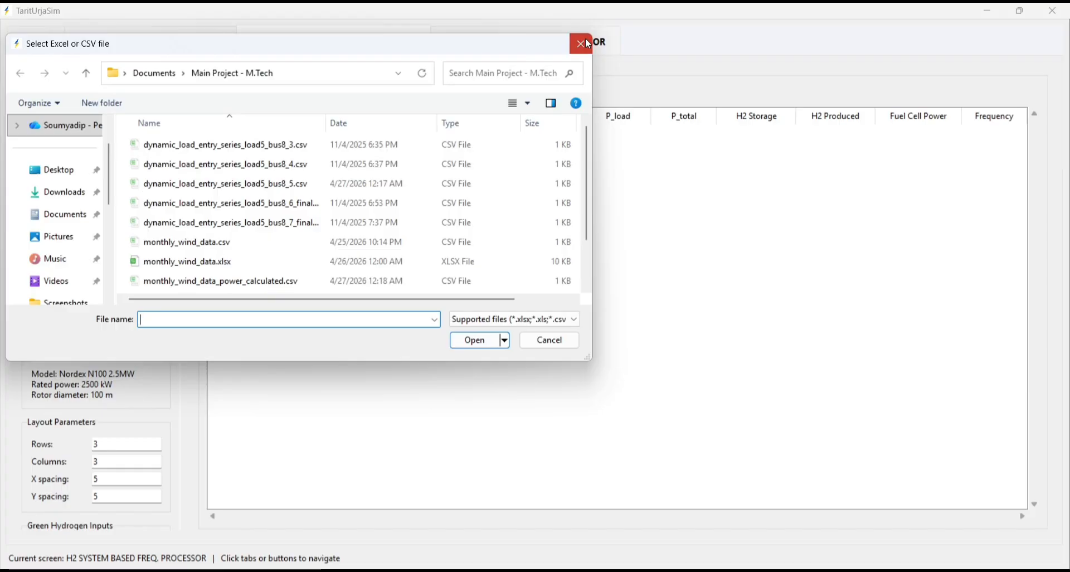
{"action": "left_click", "coordinate": [581, 44]}
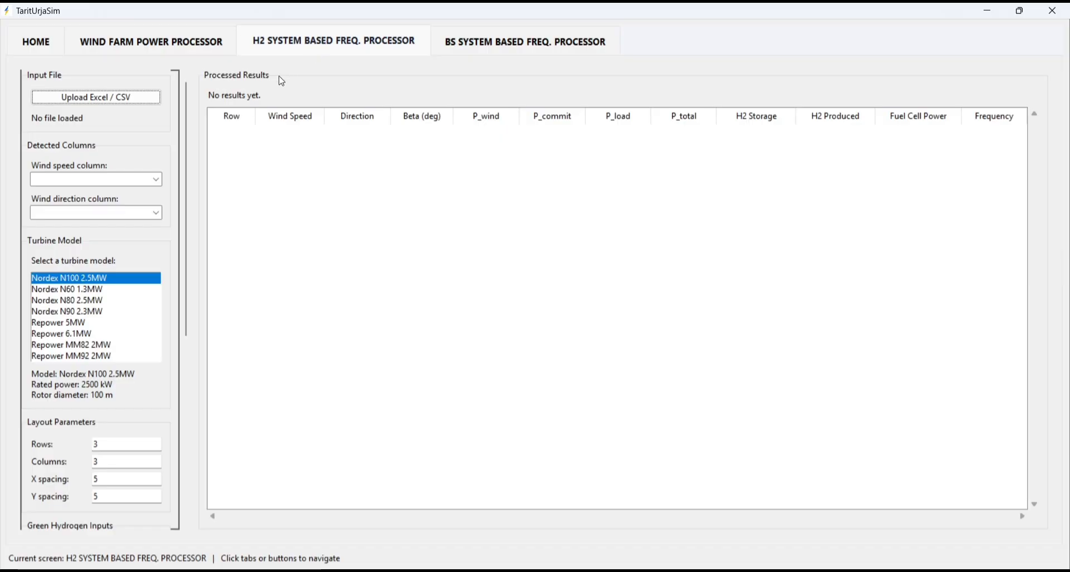
- Load ten_min_gap_one_day_wind_data.xlsx as the input file of the hydrogen system based frequency processor
{"action": "left_click", "coordinate": [106, 102]}
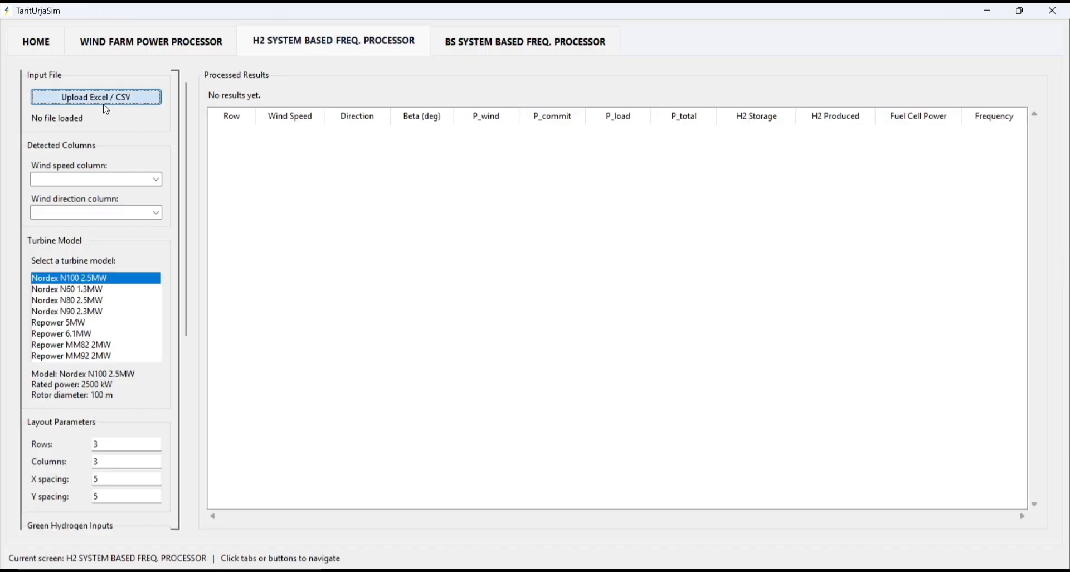
{"action": "scroll", "coordinate": [274, 268], "scroll_direction": "down", "scroll_amount": 1}
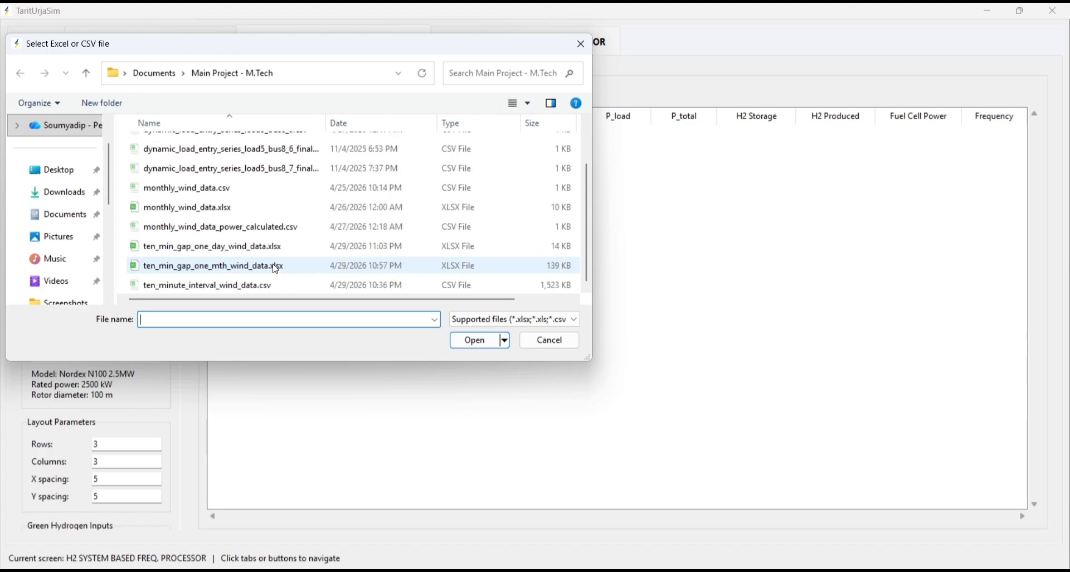
{"action": "left_click", "coordinate": [241, 248]}
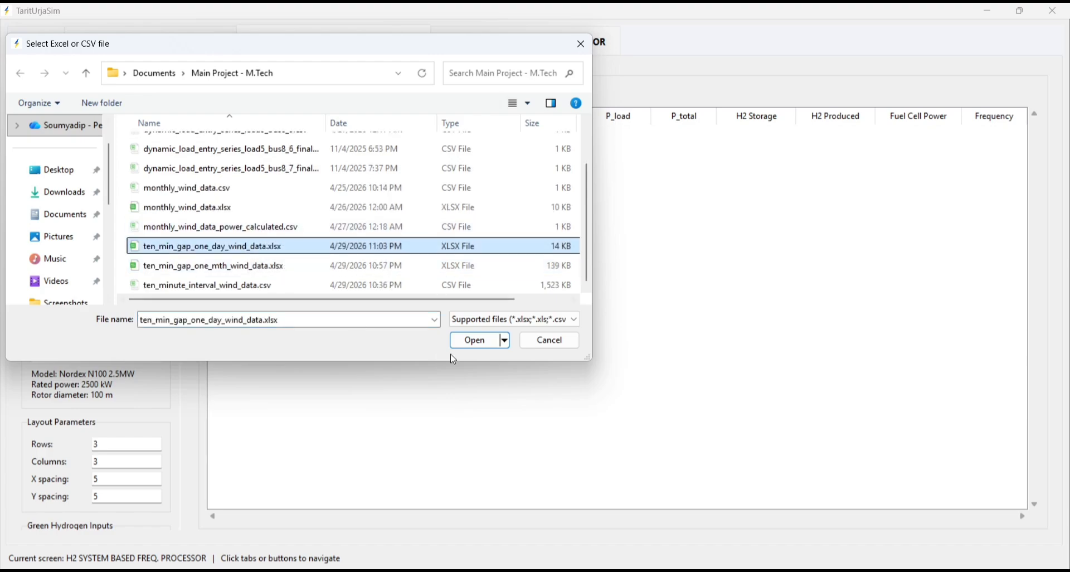
{"action": "left_click", "coordinate": [482, 347]}
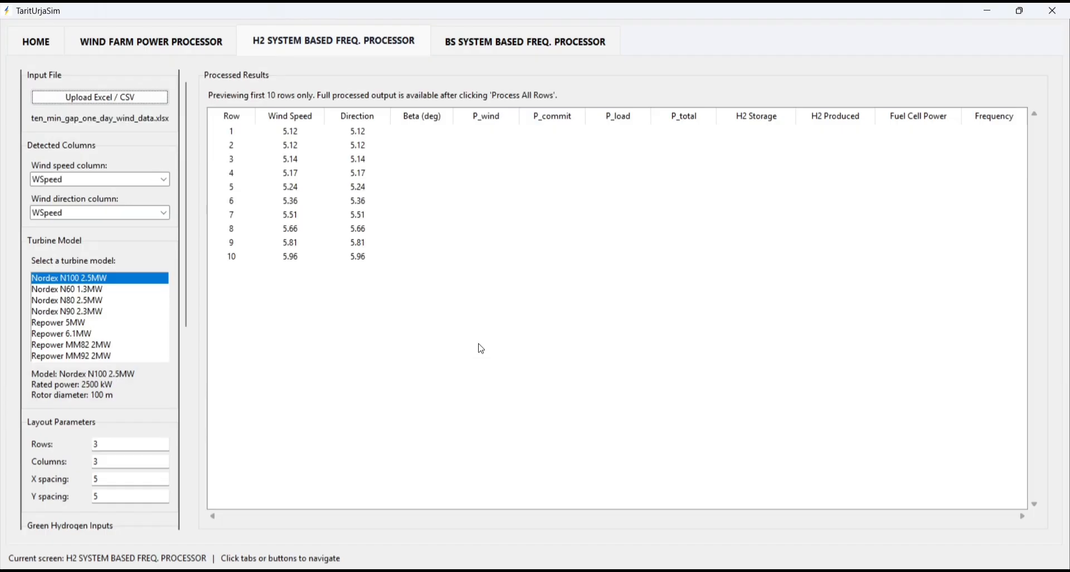
- Set the wind direction column to WDir and choose the Vestas V90 3MW turbine model
{"action": "left_click", "coordinate": [164, 212]}
{"action": "left_click", "coordinate": [44, 260]}
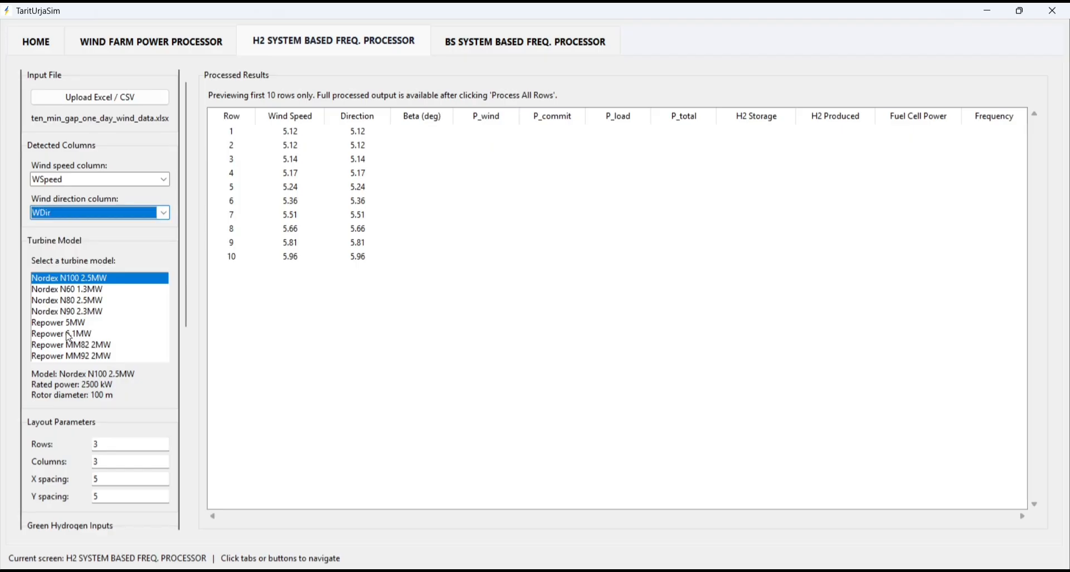
{"action": "scroll", "coordinate": [69, 343], "scroll_direction": "down", "scroll_amount": 3}
{"action": "left_click", "coordinate": [63, 357]}
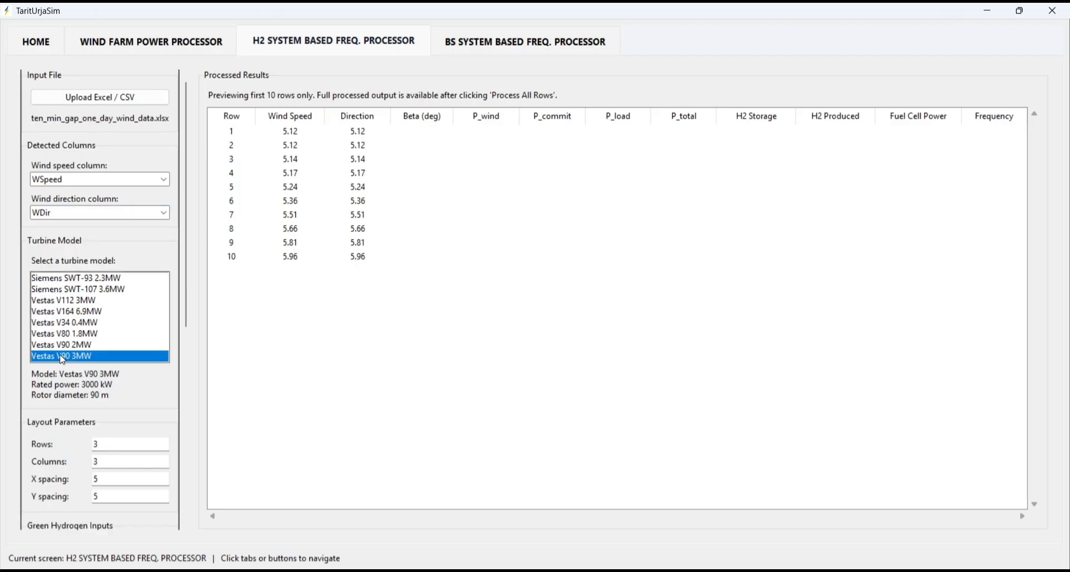
- Review the green hydrogen inputs, including the nominal frequency, and process all rows of the wind data
{"action": "left_click_drag", "start_coordinate": [187, 300], "coordinate": [186, 472]}
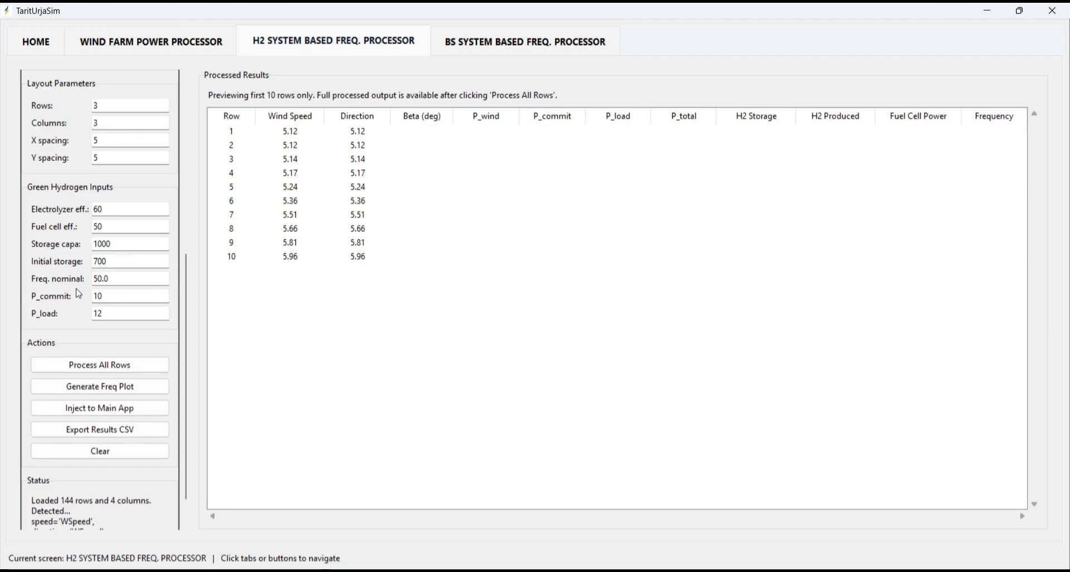
{"action": "left_click", "coordinate": [124, 278]}
{"action": "left_click_drag", "start_coordinate": [123, 279], "coordinate": [92, 279]}
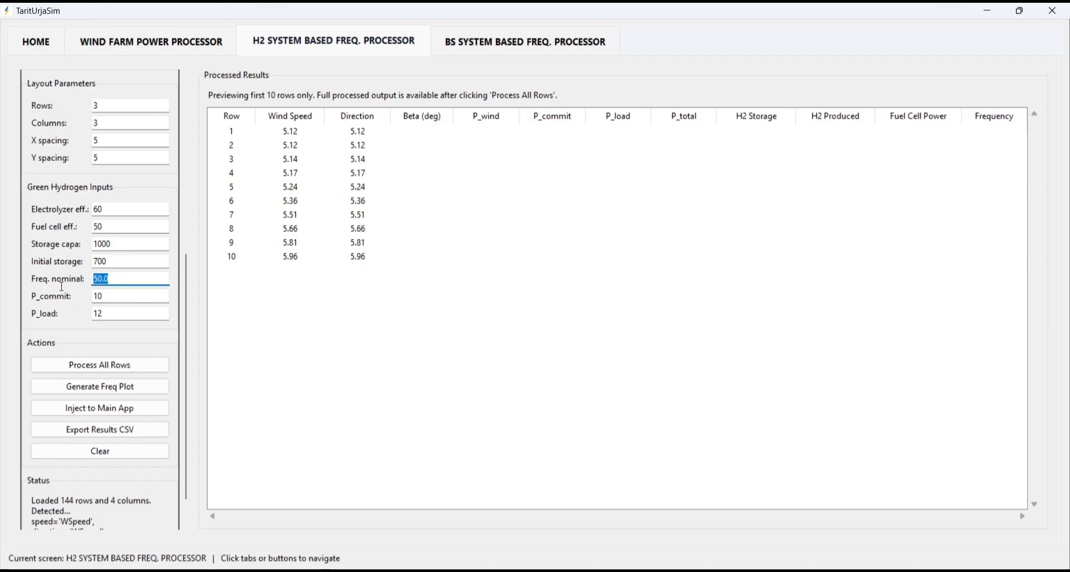
{"action": "left_click", "coordinate": [110, 279]}
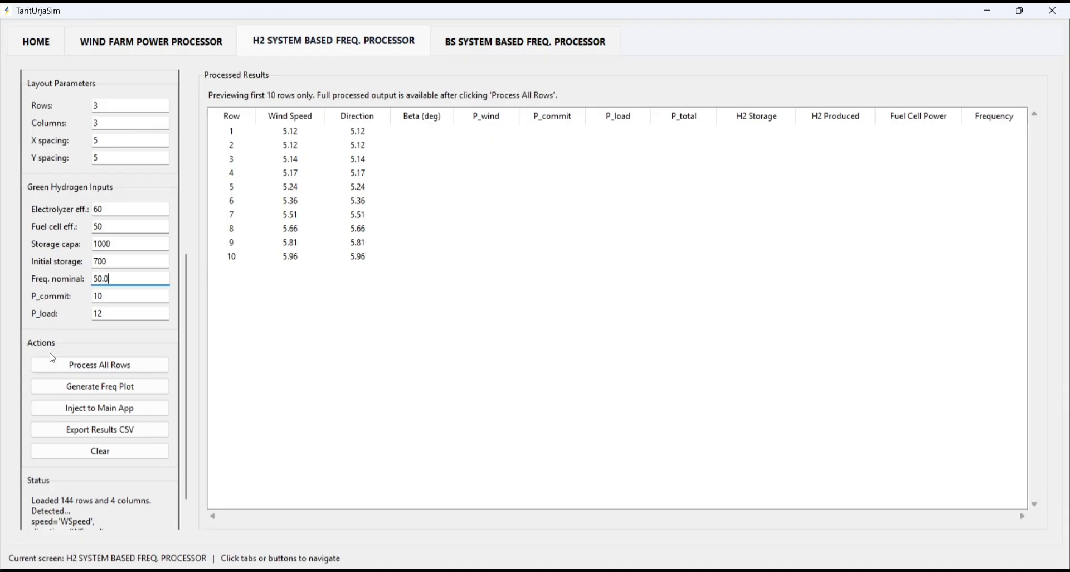
{"action": "left_click", "coordinate": [98, 368]}
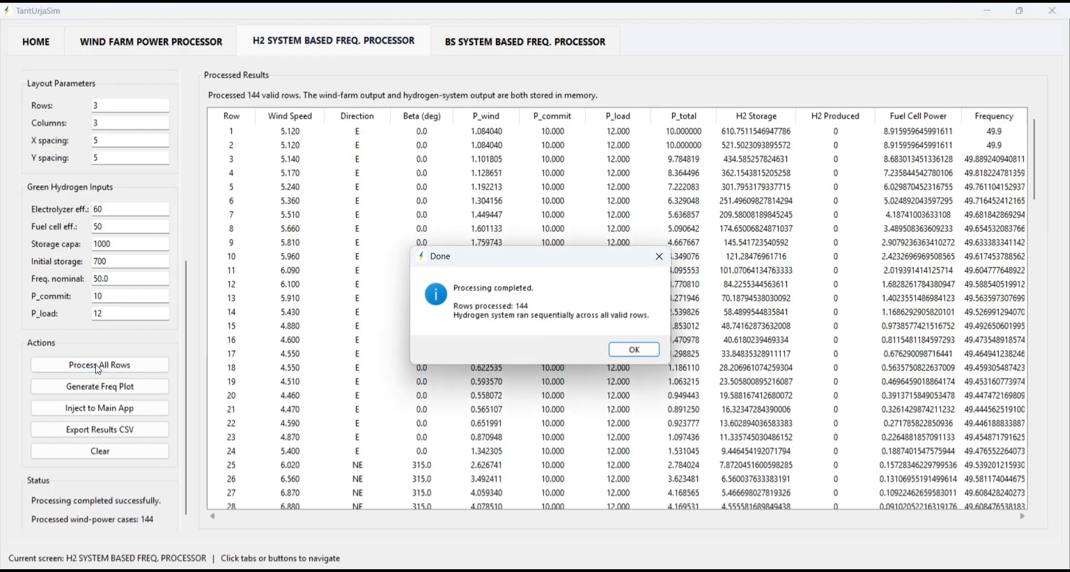
{"action": "left_click", "coordinate": [625, 348]}
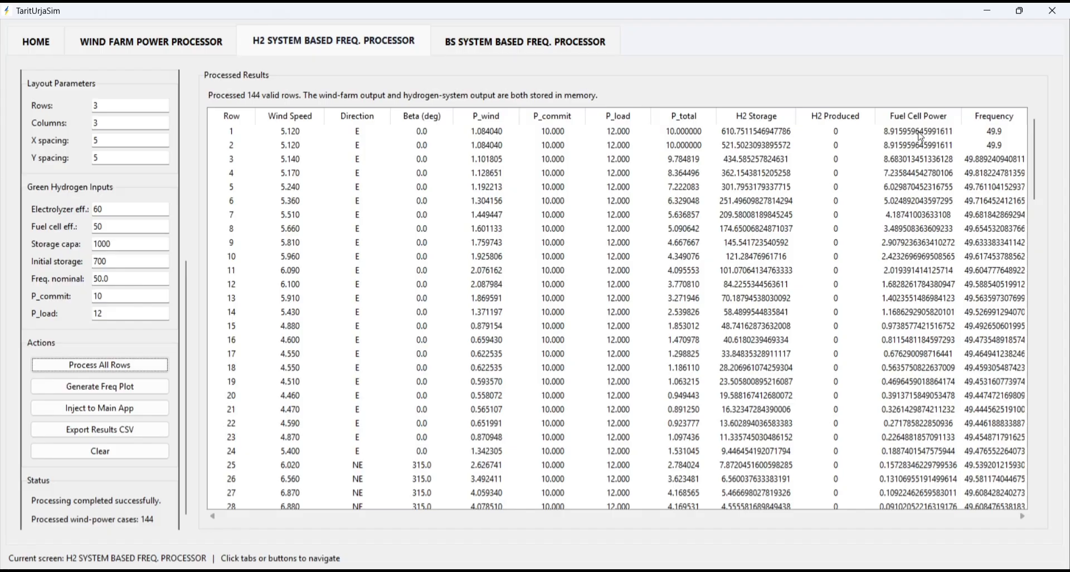
- Examine the processed hydrogen storage, hydrogen production, fuel cell power and frequency values from row 1 to row 67
{"action": "left_click", "coordinate": [839, 135]}
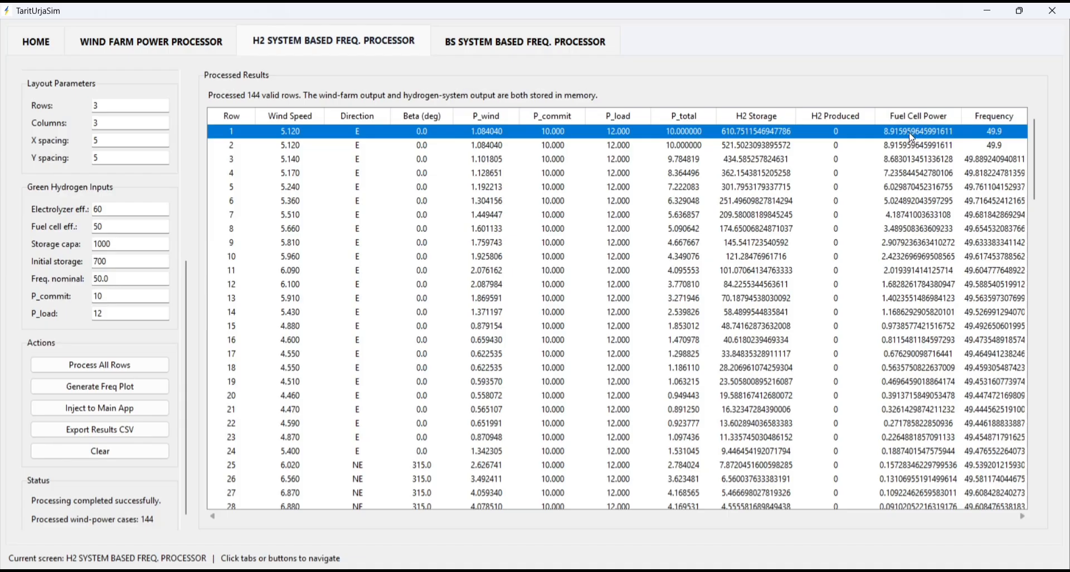
{"action": "left_click", "coordinate": [1002, 141]}
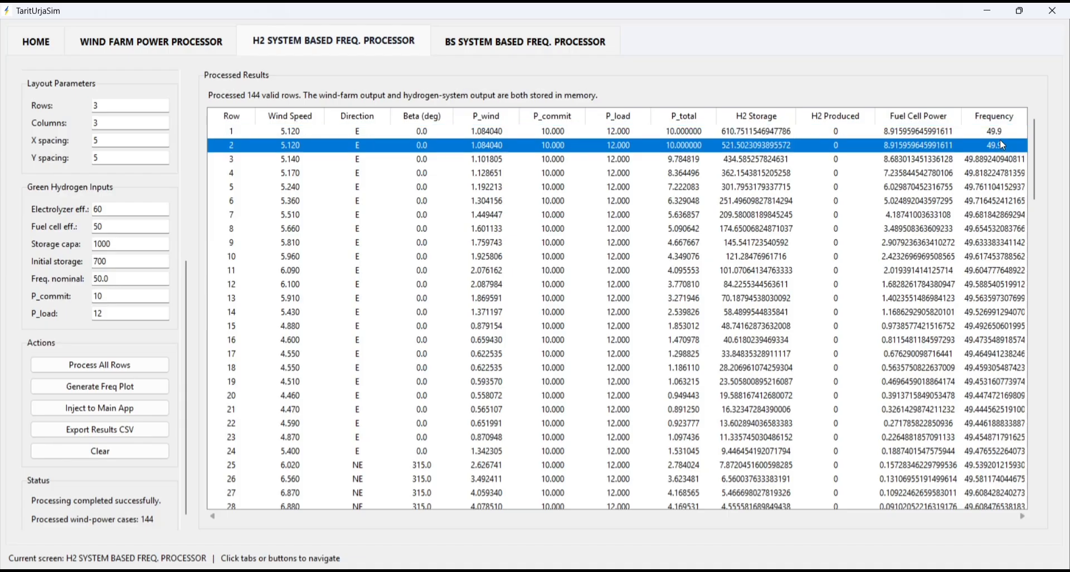
{"action": "left_click", "coordinate": [1002, 136]}
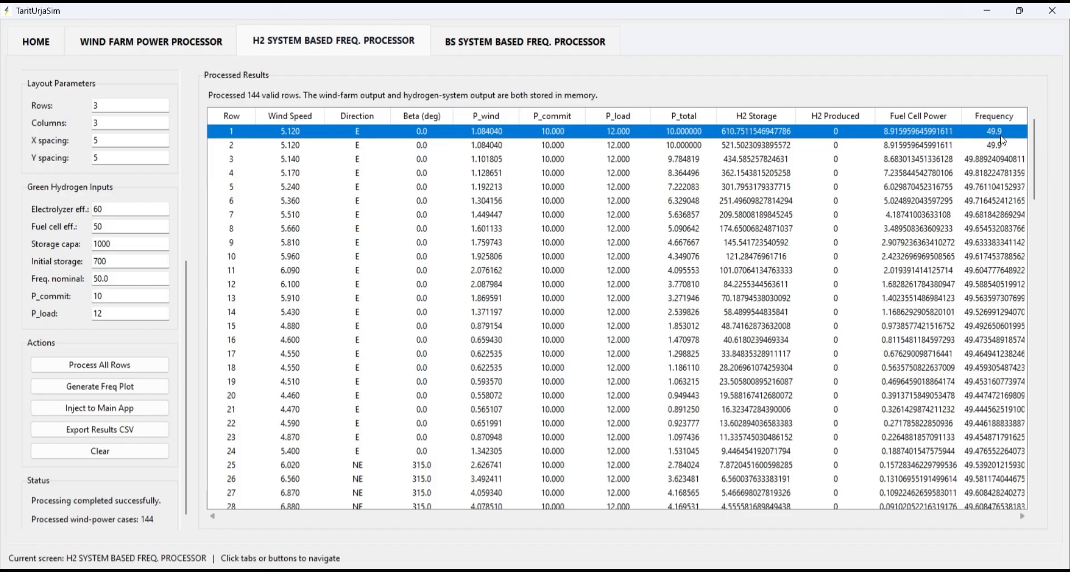
{"action": "scroll", "coordinate": [703, 368], "scroll_direction": "down", "scroll_amount": 7}
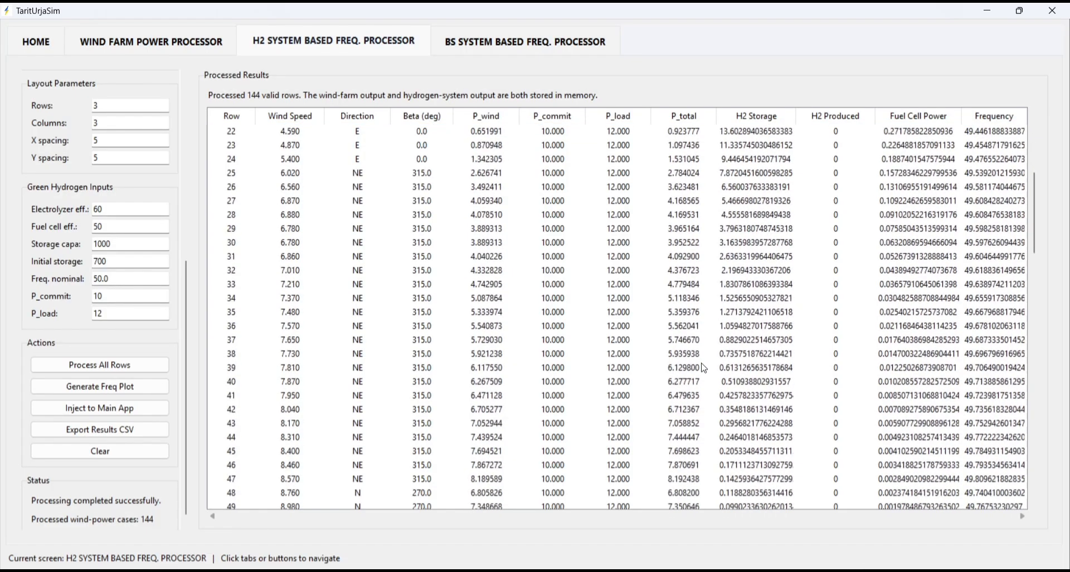
{"action": "scroll", "coordinate": [704, 368], "scroll_direction": "down", "scroll_amount": 7}
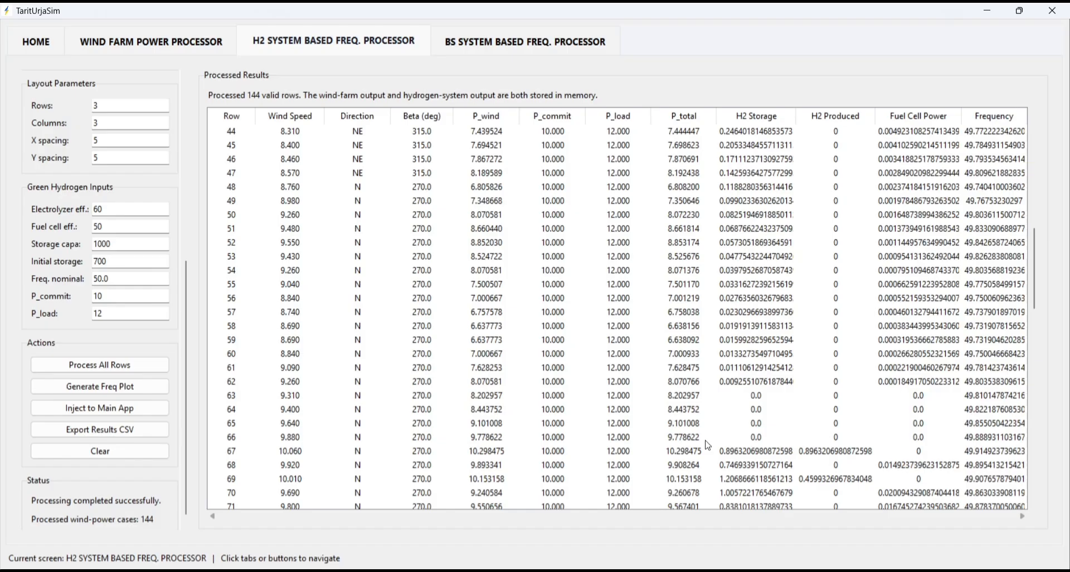
{"action": "left_click", "coordinate": [748, 397]}
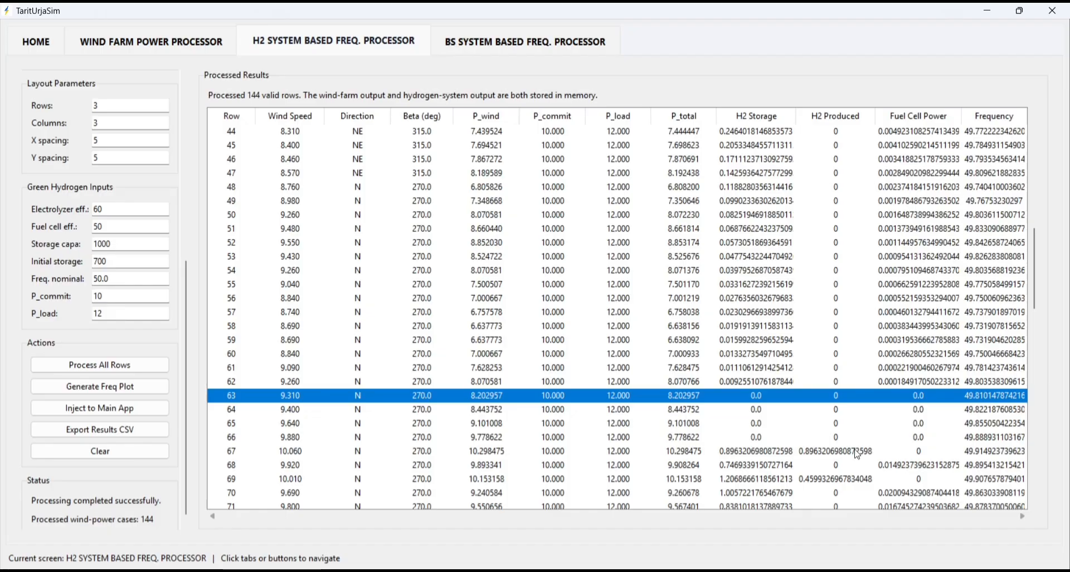
{"action": "scroll", "coordinate": [750, 435], "scroll_direction": "down", "scroll_amount": 1}
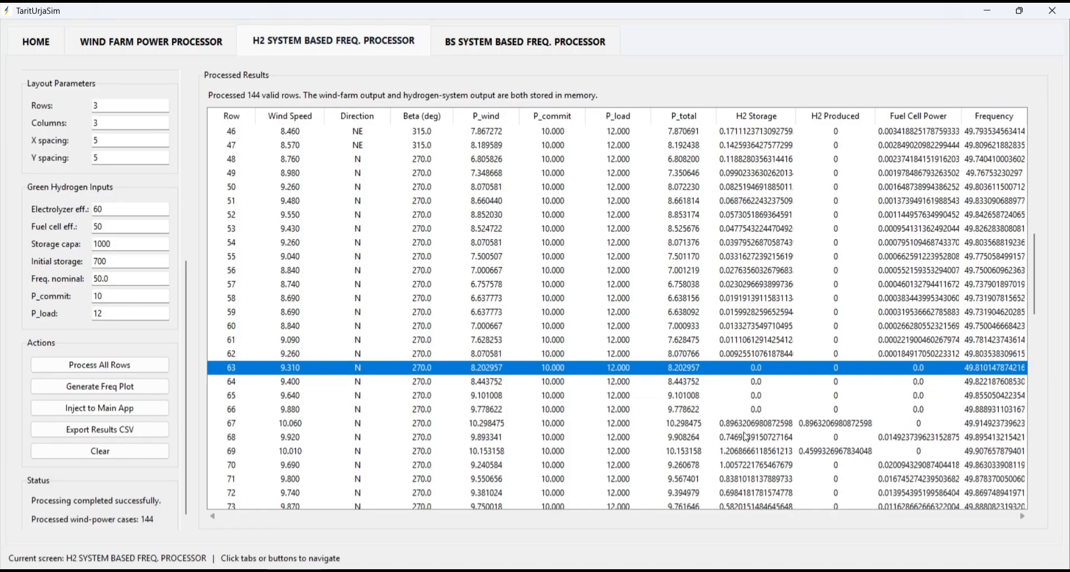
{"action": "left_click", "coordinate": [698, 426]}
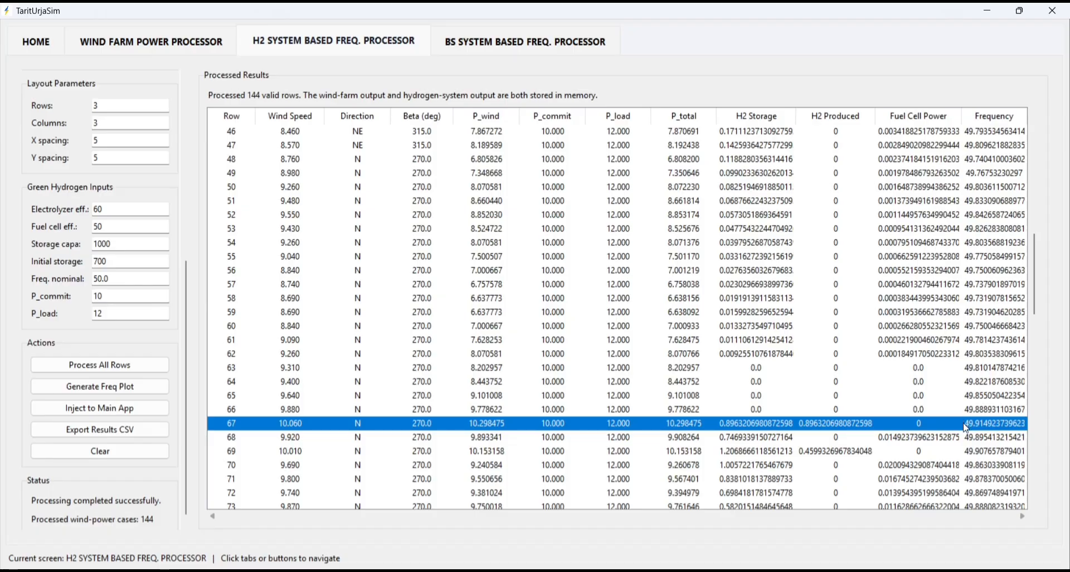
- Examine how total power, hydrogen storage, fuel cell power and frequency develop from row 67 to row 144
{"action": "scroll", "coordinate": [811, 414], "scroll_direction": "down", "scroll_amount": 5}
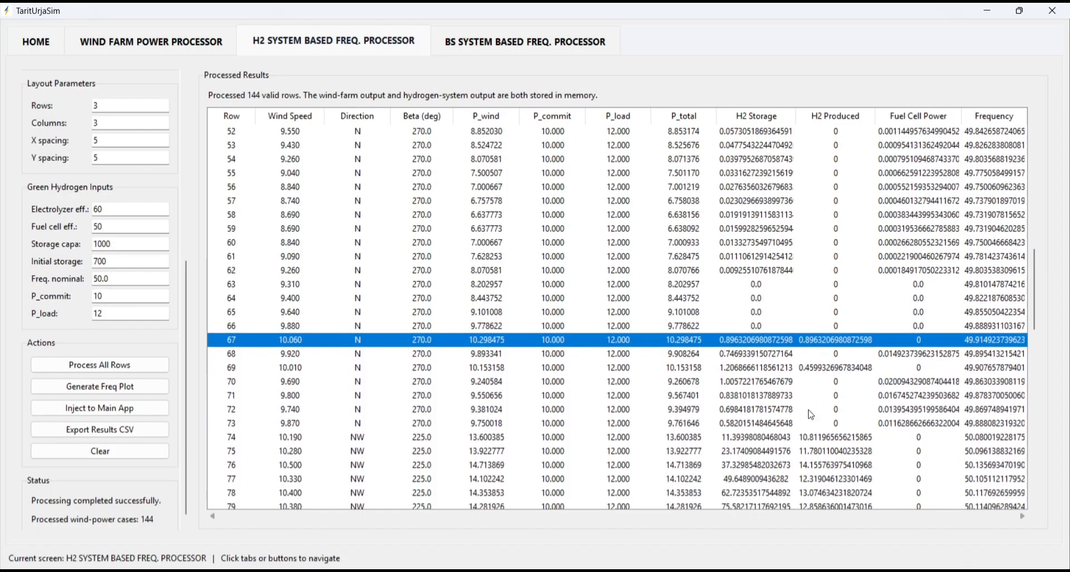
{"action": "scroll", "coordinate": [812, 414], "scroll_direction": "down", "scroll_amount": 1}
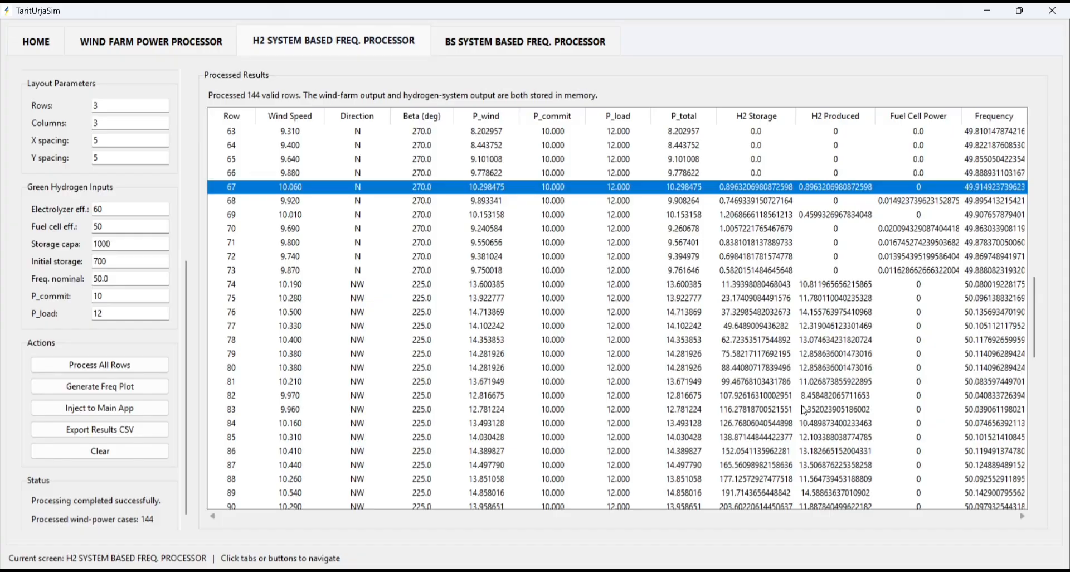
{"action": "scroll", "coordinate": [804, 409], "scroll_direction": "down", "scroll_amount": 4}
{"action": "scroll", "coordinate": [805, 410], "scroll_direction": "down", "scroll_amount": 4}
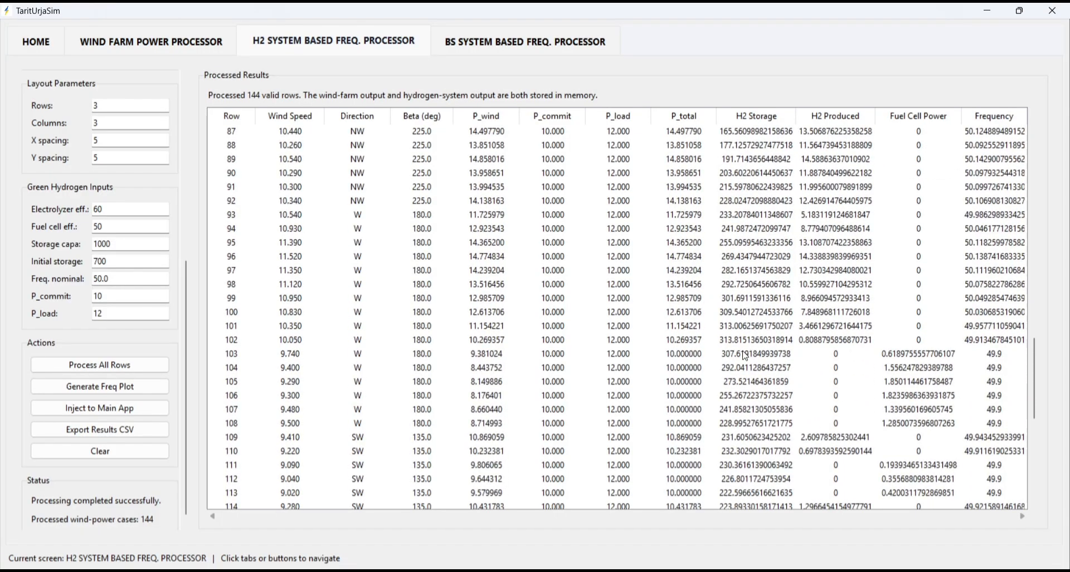
{"action": "left_click", "coordinate": [746, 356]}
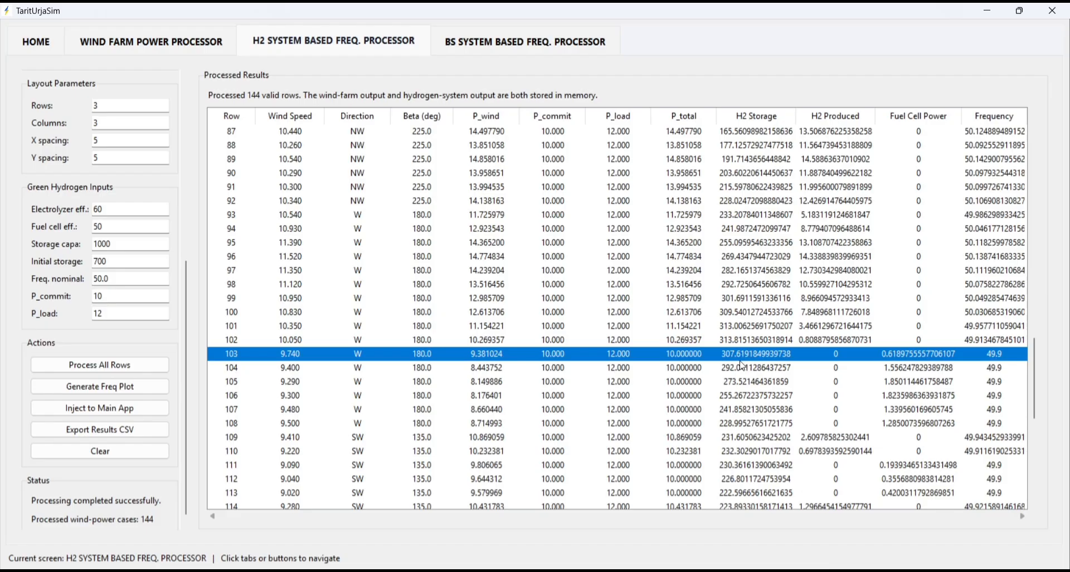
{"action": "scroll", "coordinate": [742, 366], "scroll_direction": "down", "scroll_amount": 2}
{"action": "scroll", "coordinate": [742, 366], "scroll_direction": "down", "scroll_amount": 3}
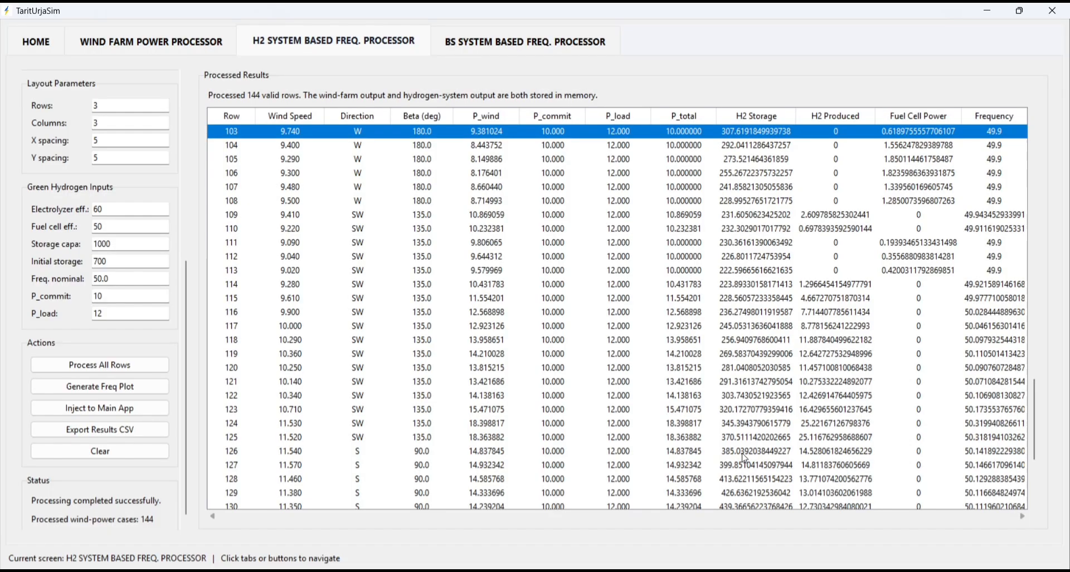
{"action": "scroll", "coordinate": [770, 450], "scroll_direction": "down", "scroll_amount": 3}
{"action": "scroll", "coordinate": [770, 449], "scroll_direction": "down", "scroll_amount": 2}
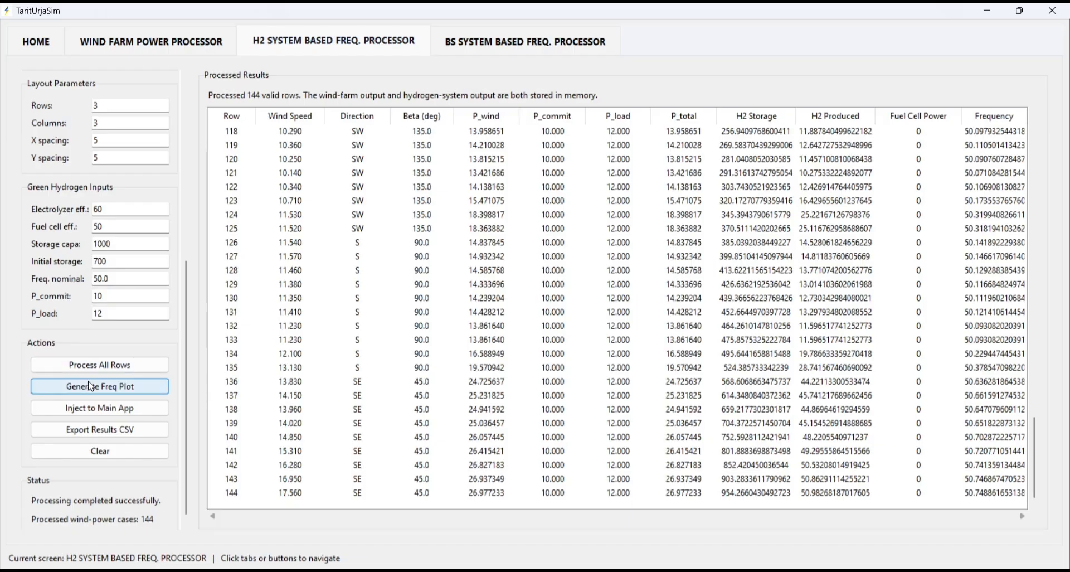
- Generate the frequency plot for the hydrogen system, examine it at full size and close it
{"action": "left_click", "coordinate": [55, 392]}
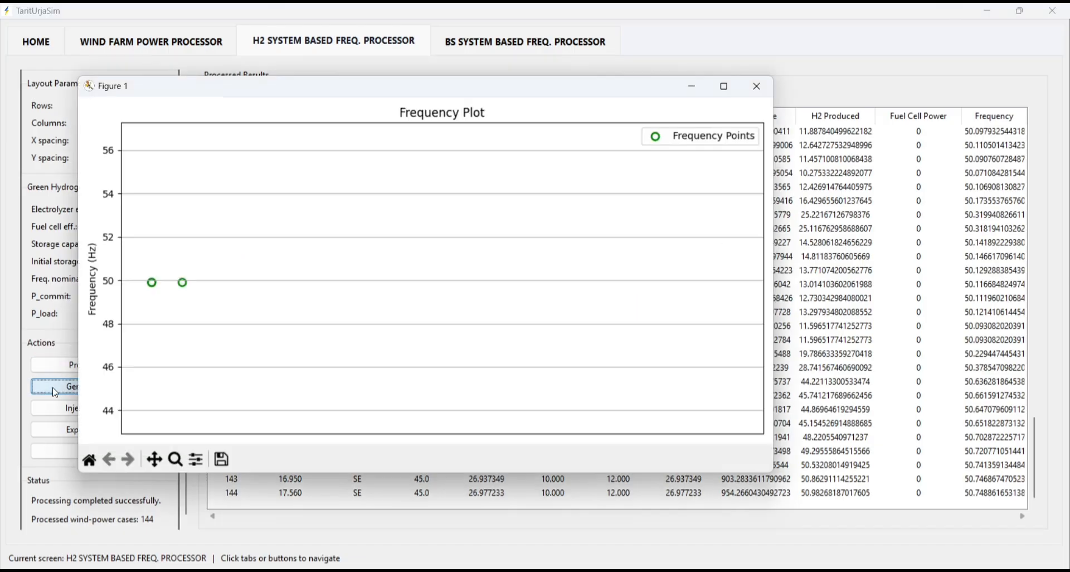
{"action": "left_click", "coordinate": [725, 87]}
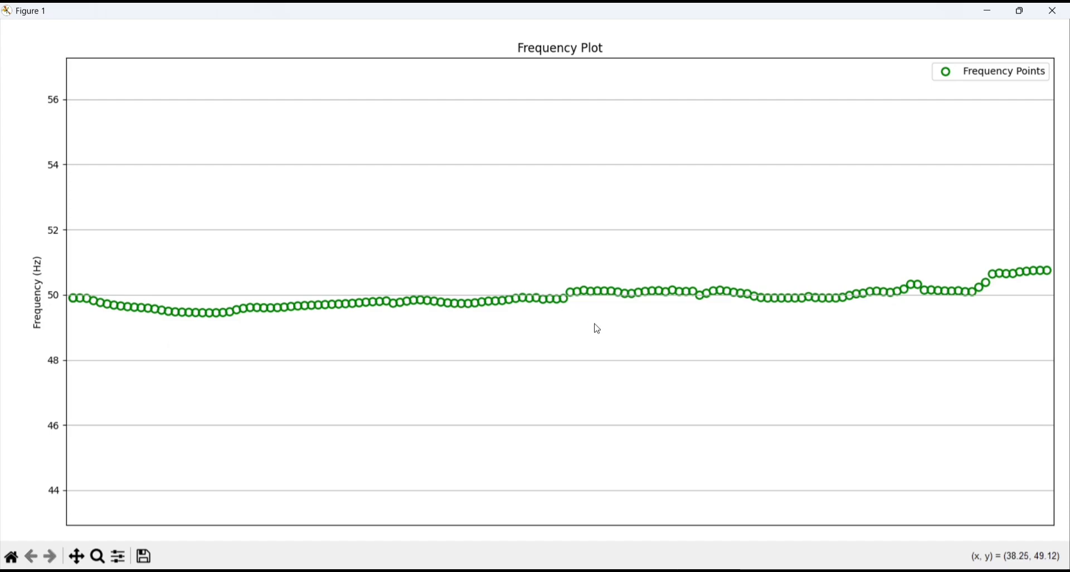
{"action": "left_click", "coordinate": [1063, 14]}
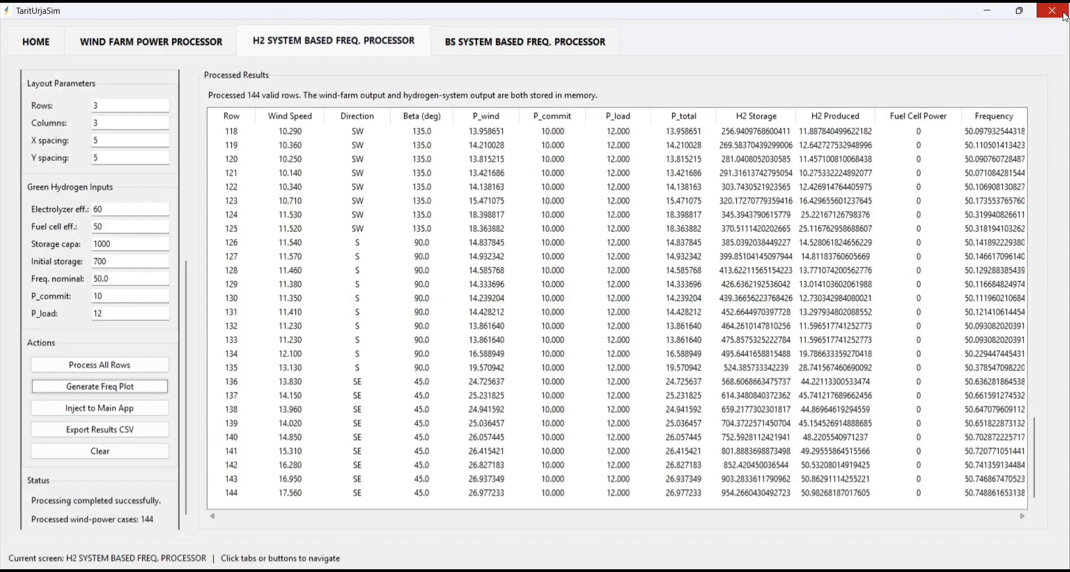
- Load ten_min_gap_one_day_wind_data.xlsx into the battery storage based frequency processor
{"action": "left_click", "coordinate": [489, 52]}
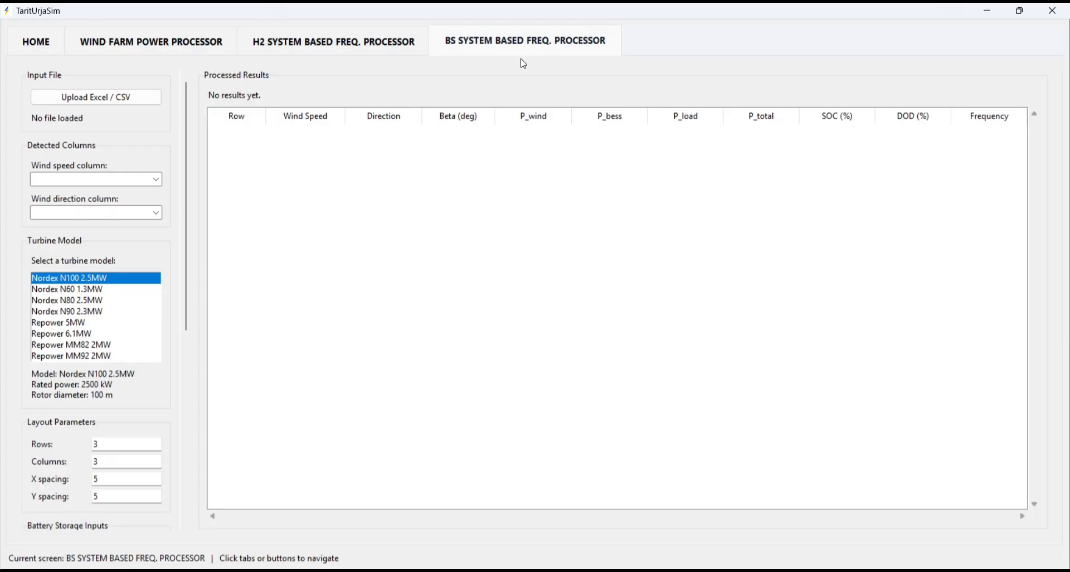
{"action": "left_click", "coordinate": [125, 98]}
{"action": "scroll", "coordinate": [271, 266], "scroll_direction": "down", "scroll_amount": 1}
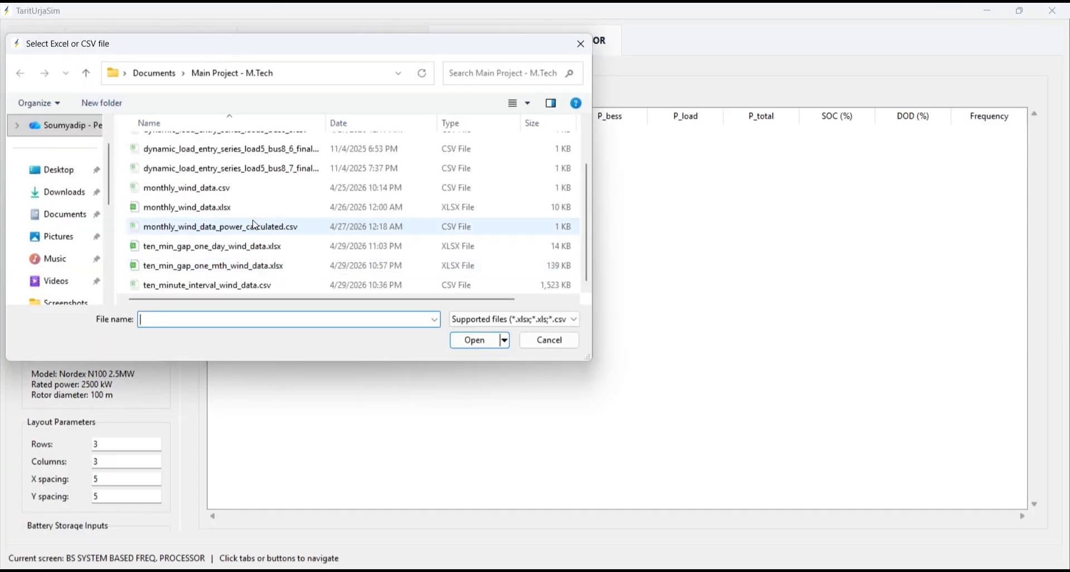
{"action": "left_click", "coordinate": [250, 255]}
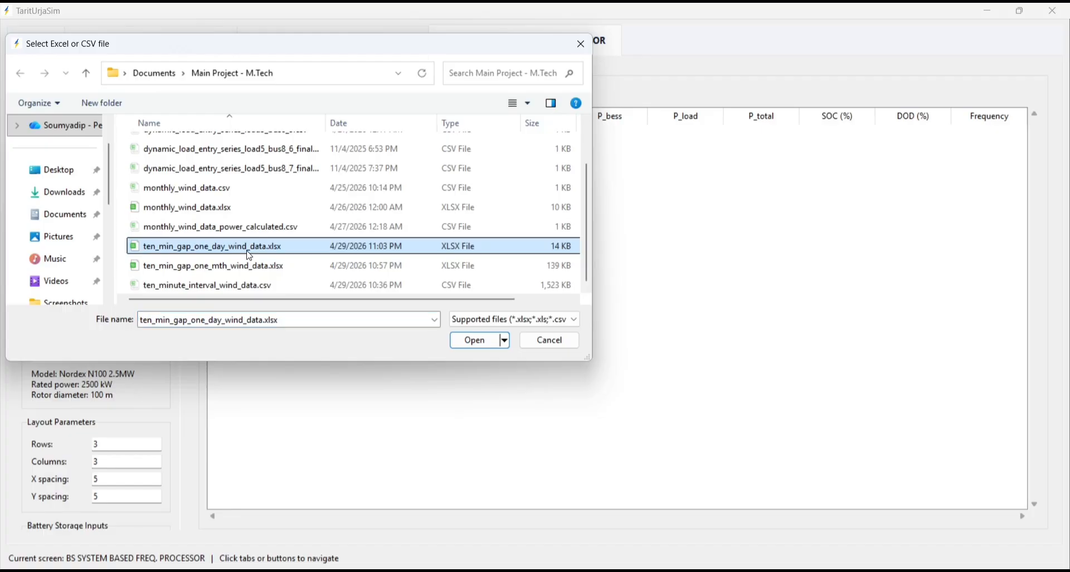
{"action": "double_click", "coordinate": [250, 256]}
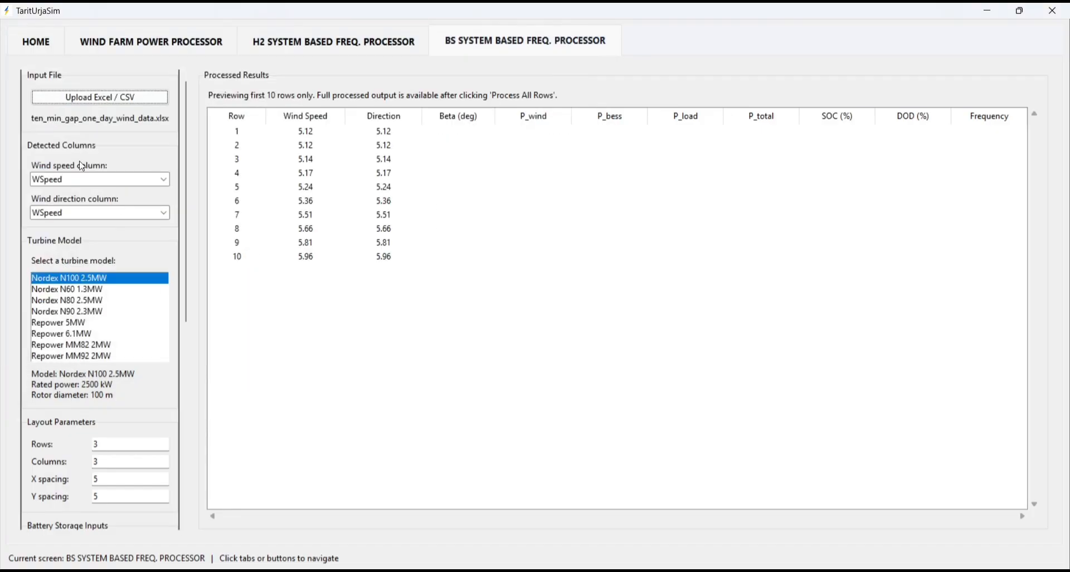
- Assign WDir as the wind direction column and choose the Vestas V90 3MW turbine model
{"action": "left_click", "coordinate": [150, 214]}
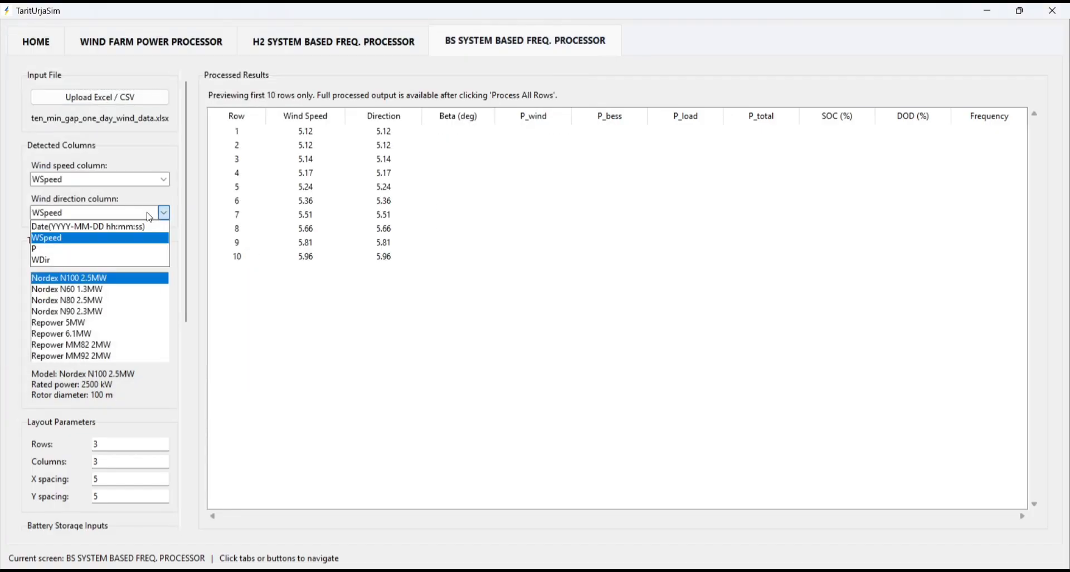
{"action": "left_click", "coordinate": [94, 261]}
{"action": "scroll", "coordinate": [79, 323], "scroll_direction": "down", "scroll_amount": 5}
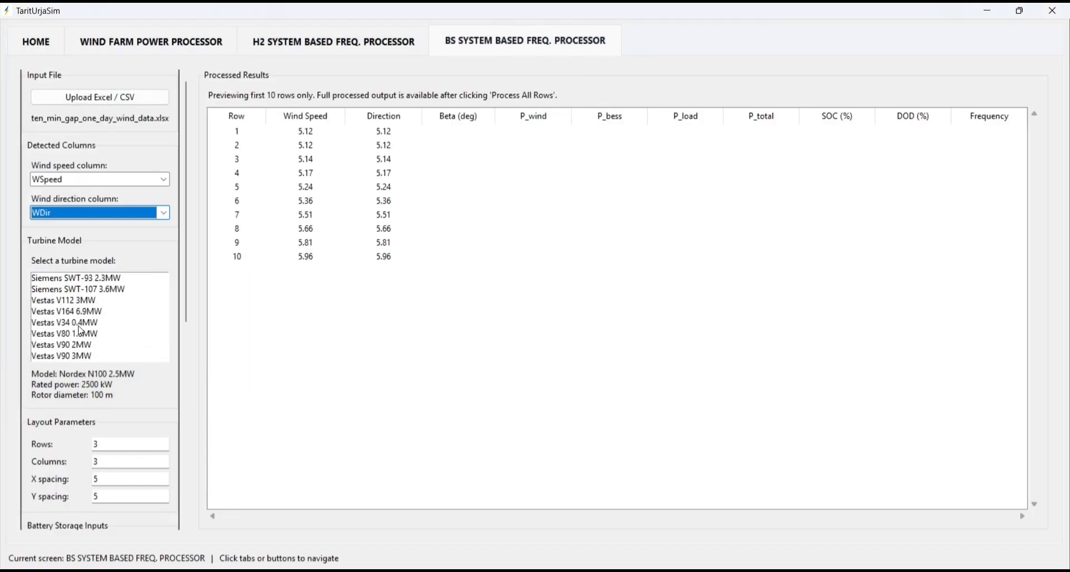
{"action": "left_click", "coordinate": [69, 359]}
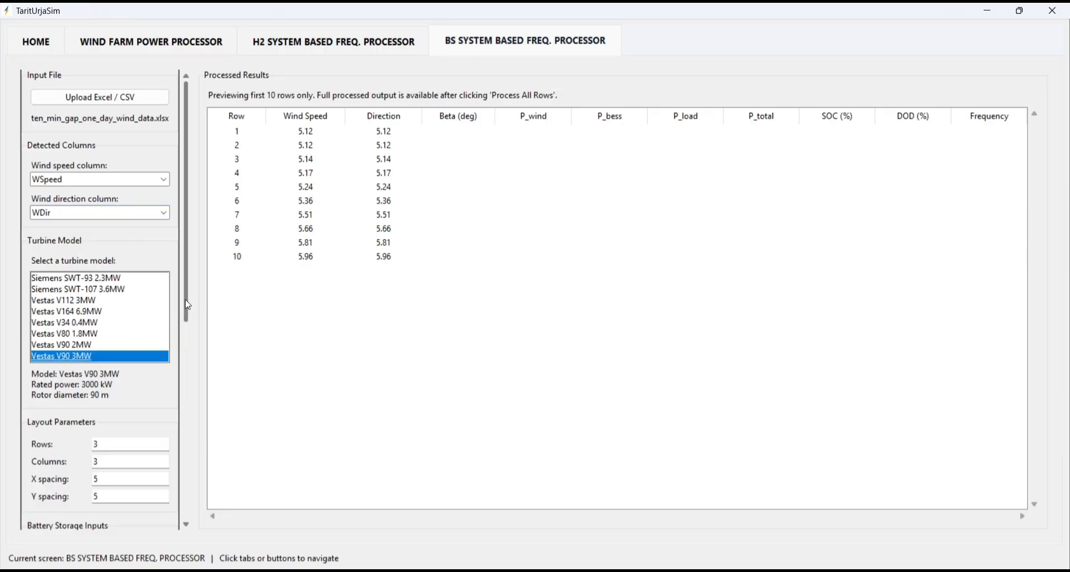
- Review the battery storage capacity, committed power and SOC inputs, and set the maximum SOC to 95
{"action": "left_click_drag", "start_coordinate": [195, 306], "coordinate": [200, 508]}
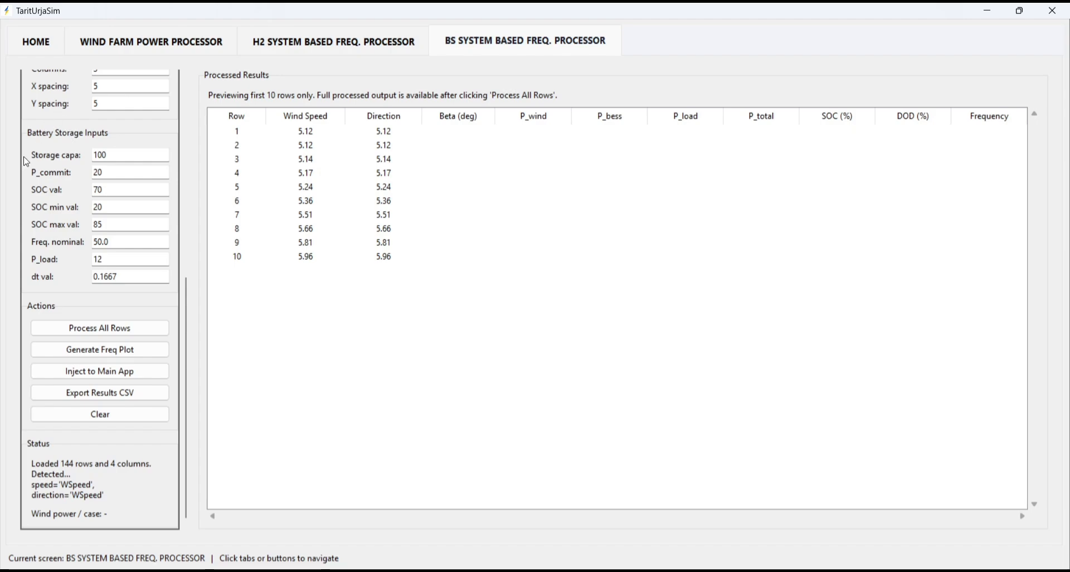
{"action": "double_click", "coordinate": [117, 154]}
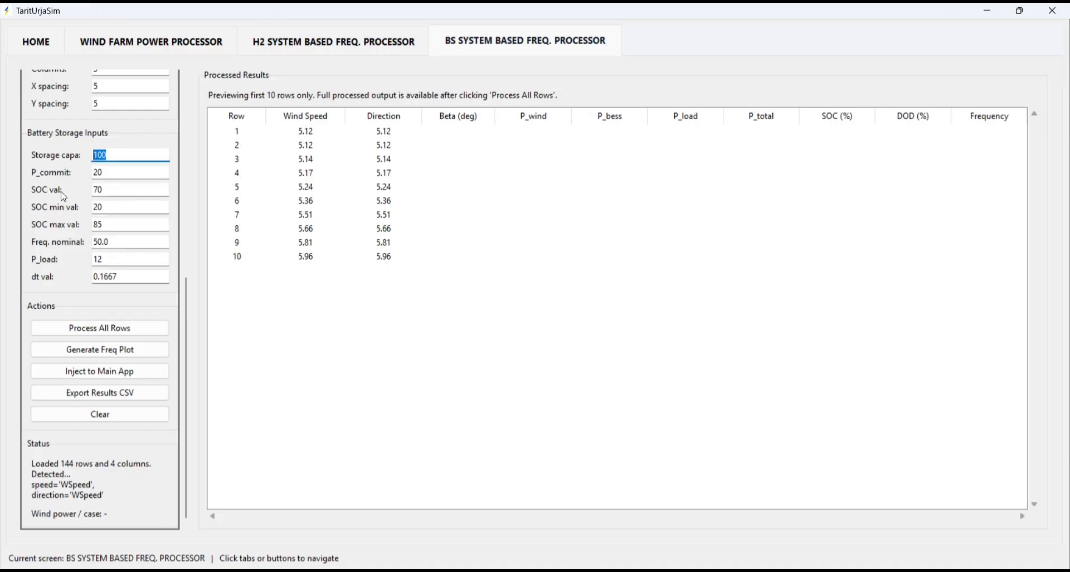
{"action": "left_click", "coordinate": [112, 174]}
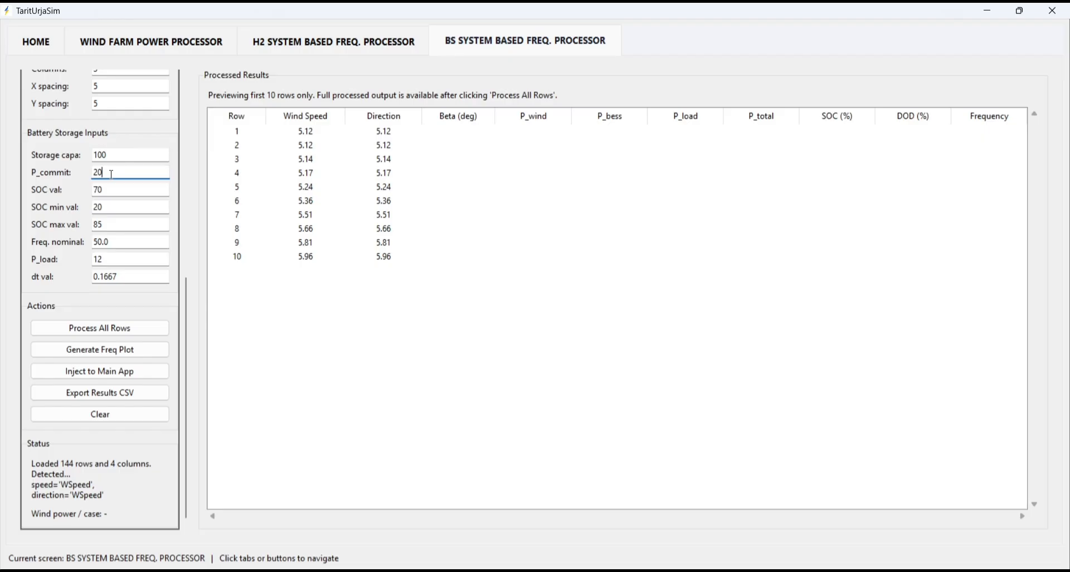
{"action": "left_click", "coordinate": [117, 190]}
{"action": "left_click", "coordinate": [113, 207]}
{"action": "left_click", "coordinate": [114, 223]}
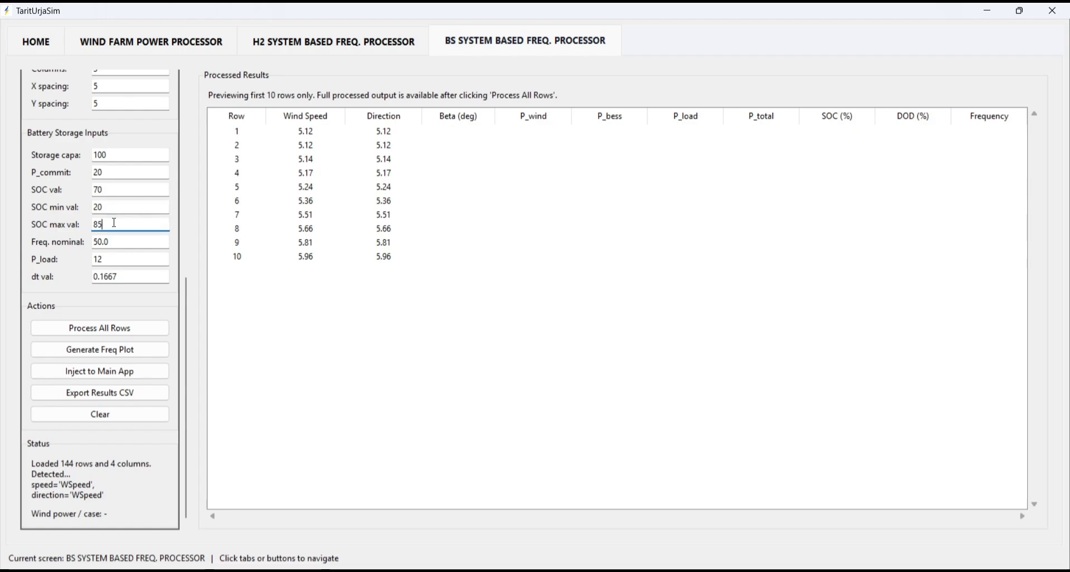
{"action": "left_click", "coordinate": [111, 207]}
{"action": "left_click", "coordinate": [117, 225]}
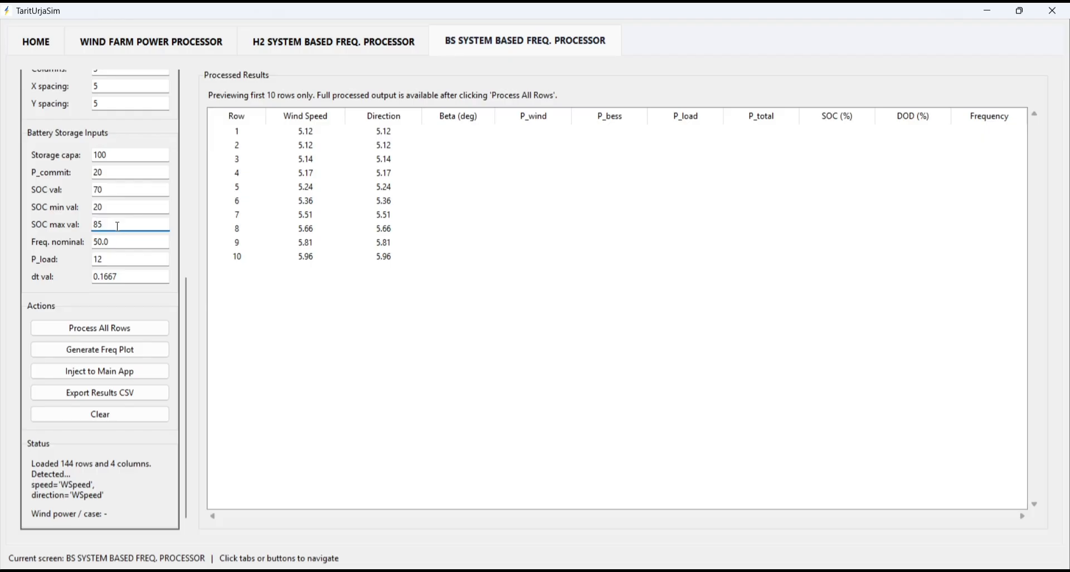
{"action": "key", "text": "BackSpace"}
{"action": "key", "text": "BackSpace"}
{"action": "type", "text": "95"}
- Review the battery system's nominal frequency and dt value, and process all rows of the wind data
{"action": "double_click", "coordinate": [127, 244]}
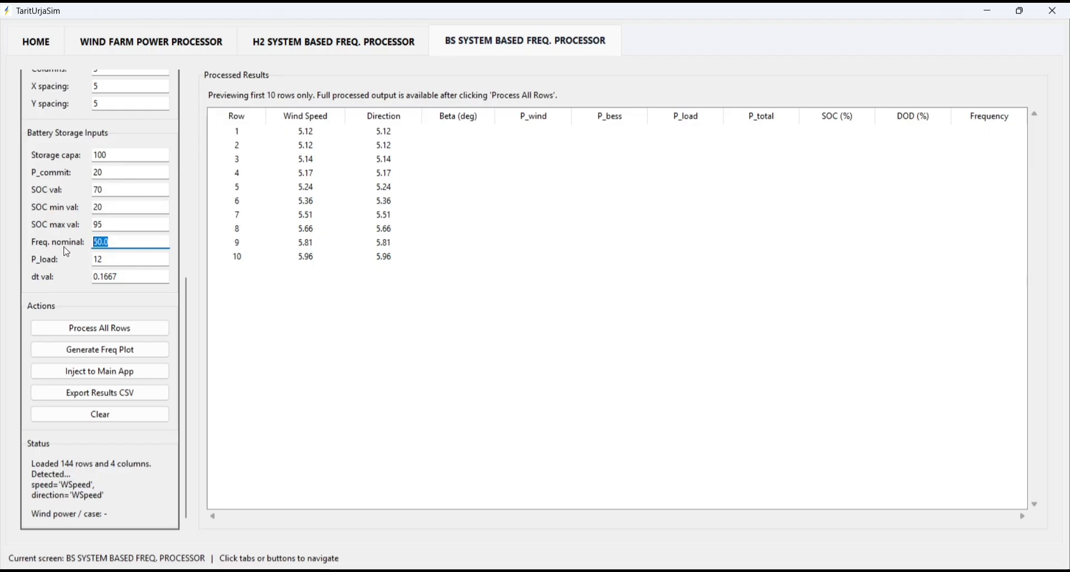
{"action": "left_click", "coordinate": [132, 238]}
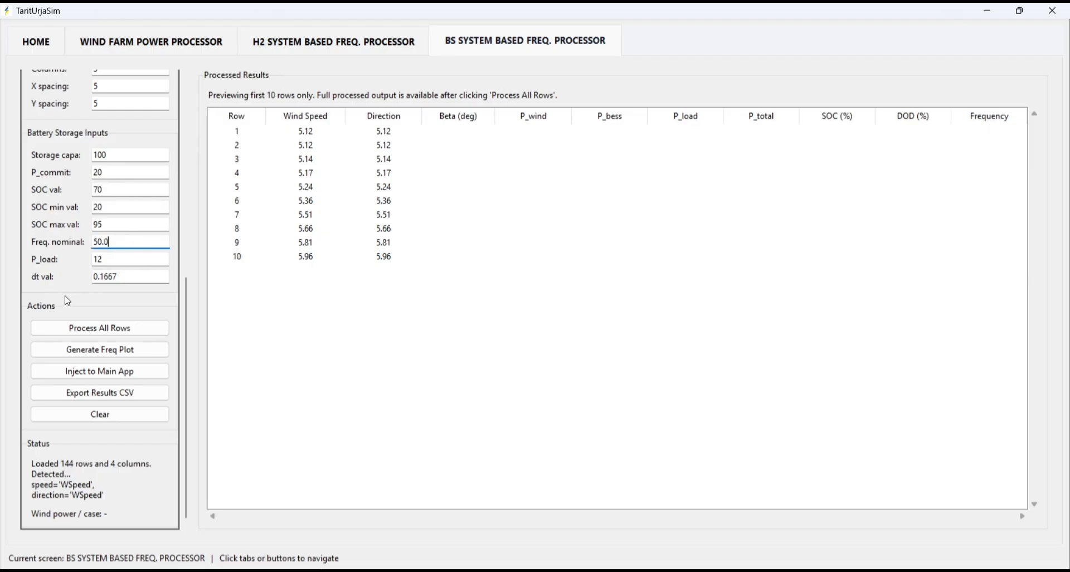
{"action": "left_click", "coordinate": [134, 277]}
{"action": "left_click_drag", "start_coordinate": [134, 277], "coordinate": [83, 277]}
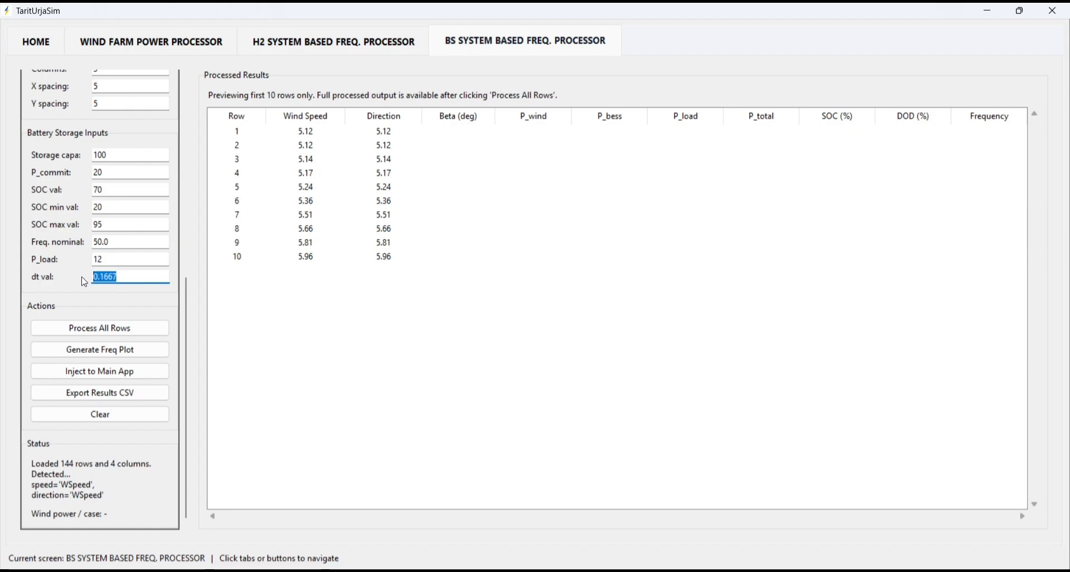
{"action": "left_click", "coordinate": [108, 277]}
{"action": "left_click", "coordinate": [129, 278]}
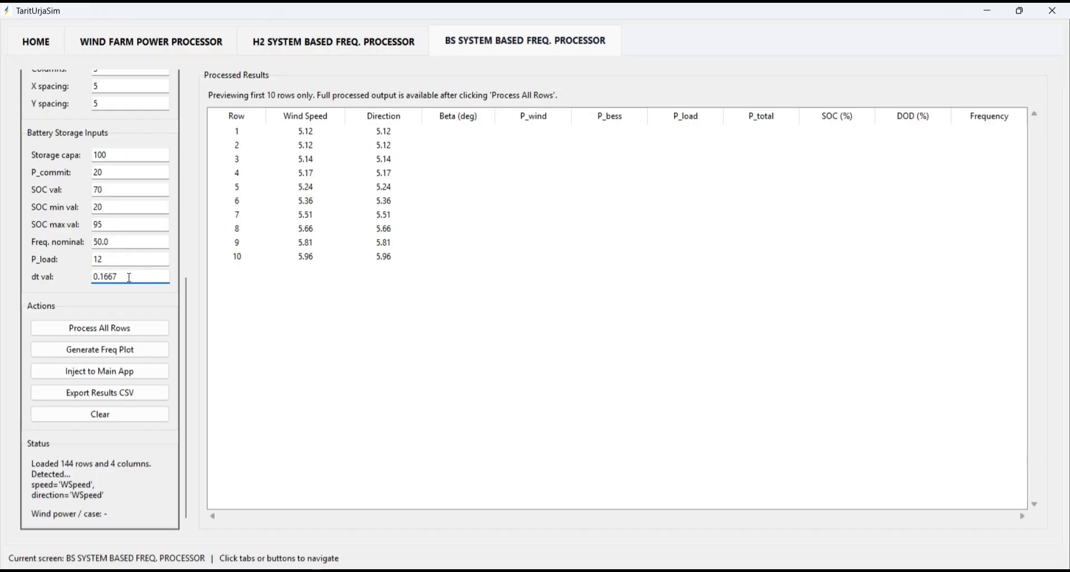
{"action": "left_click", "coordinate": [110, 330]}
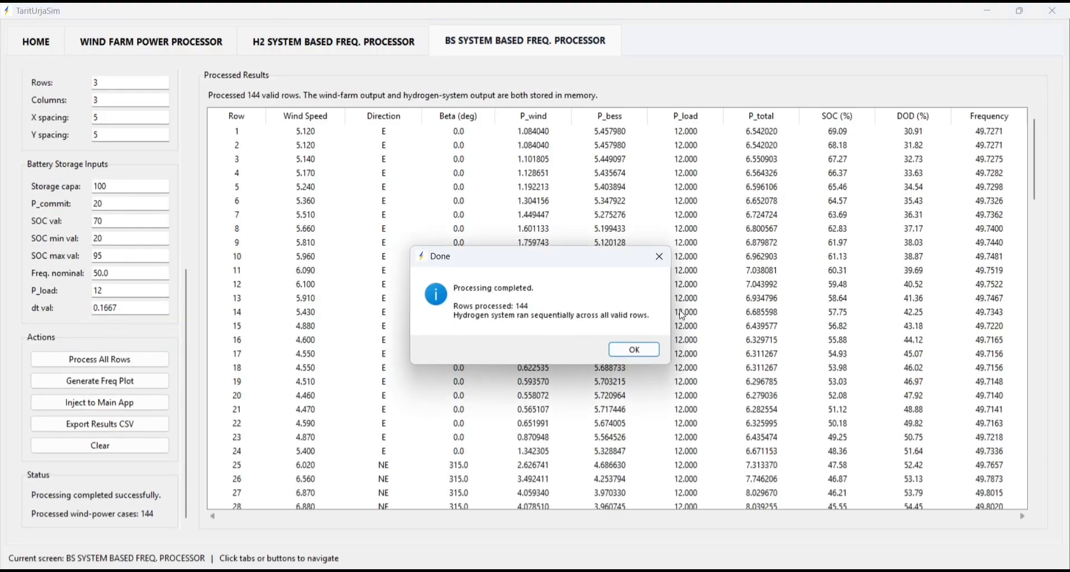
{"action": "left_click", "coordinate": [625, 350]}
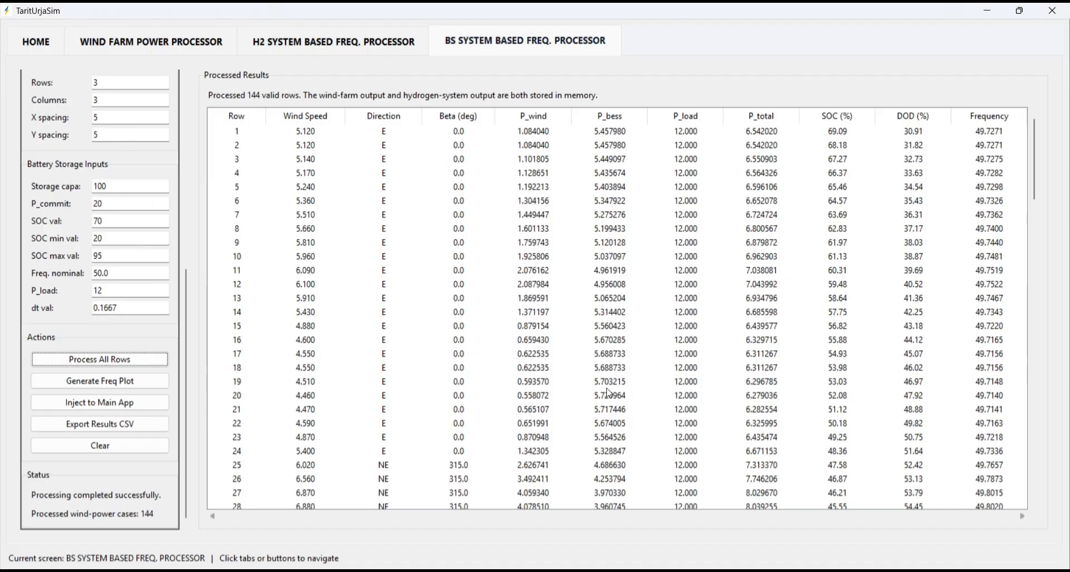
- Compare the initial SOC input with the processed SOC values in the first rows, and check the frequency in row 7
{"action": "left_click", "coordinate": [120, 222]}
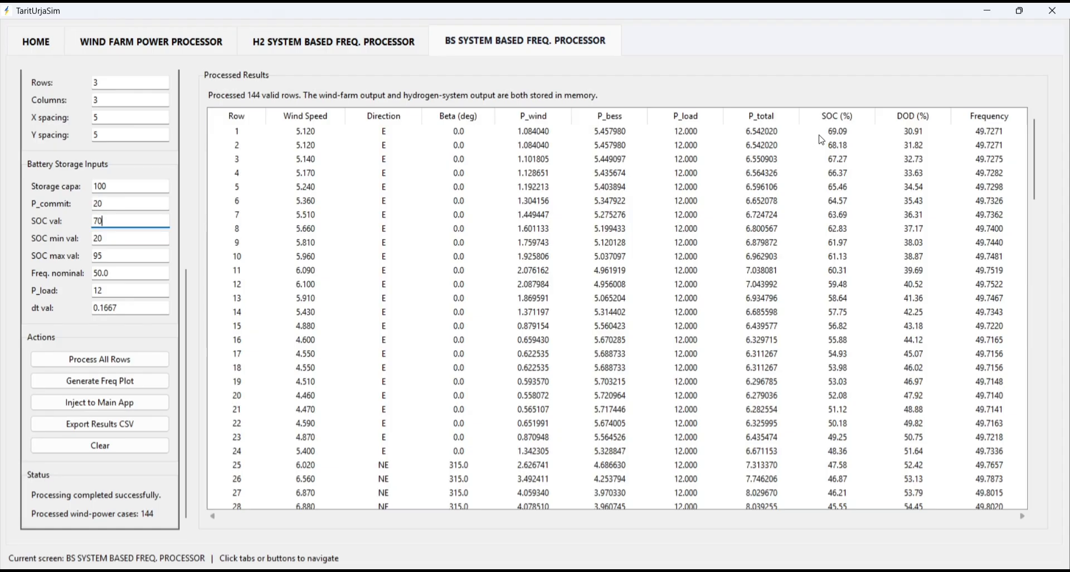
{"action": "left_click", "coordinate": [820, 136]}
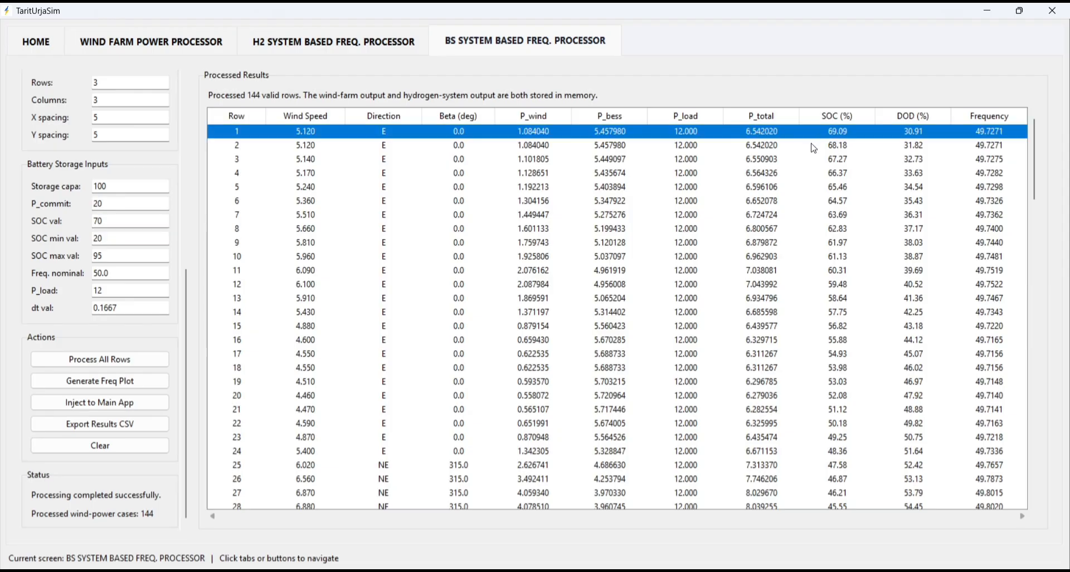
{"action": "left_click", "coordinate": [814, 147]}
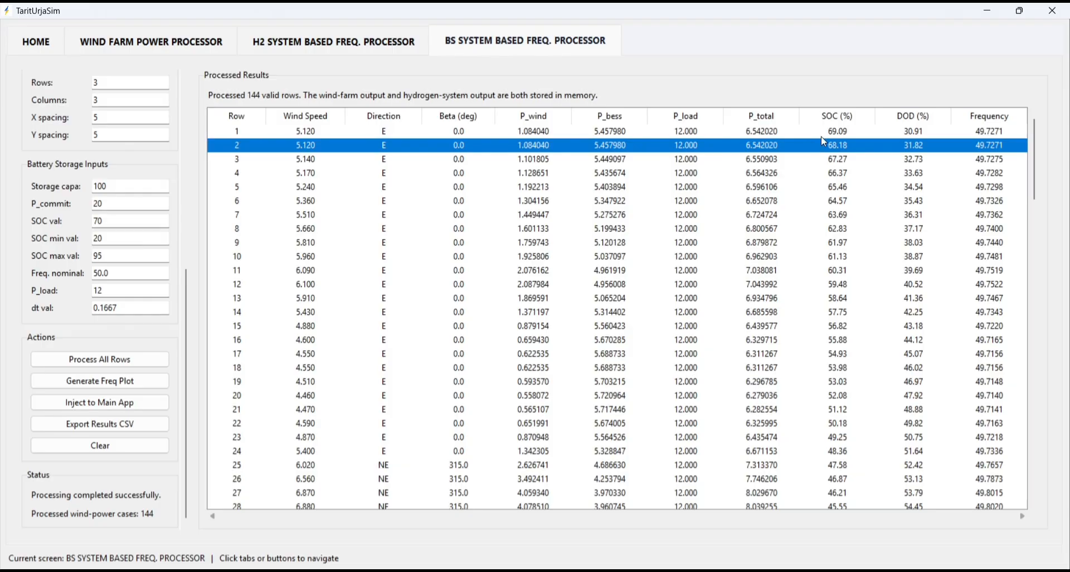
{"action": "left_click", "coordinate": [823, 134]}
{"action": "left_click", "coordinate": [824, 146]}
{"action": "left_click", "coordinate": [825, 160]}
{"action": "left_click", "coordinate": [822, 174]}
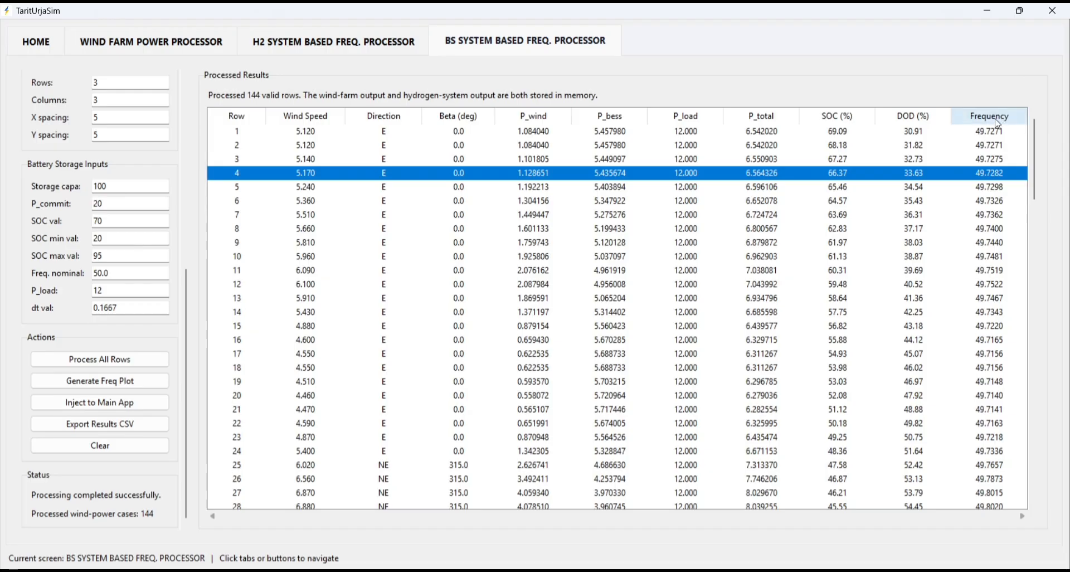
{"action": "left_click", "coordinate": [988, 216]}
- Examine how battery power, total power, SOC, DOD and frequency develop from row 7 to row 96
{"action": "scroll", "coordinate": [988, 216], "scroll_direction": "down", "scroll_amount": 3}
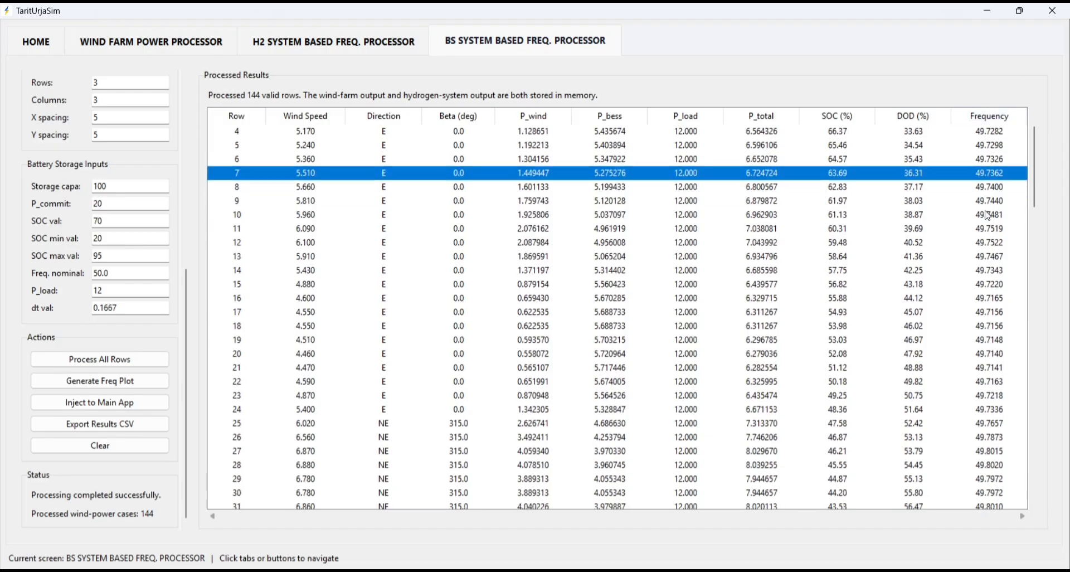
{"action": "scroll", "coordinate": [717, 403], "scroll_direction": "down", "scroll_amount": 5}
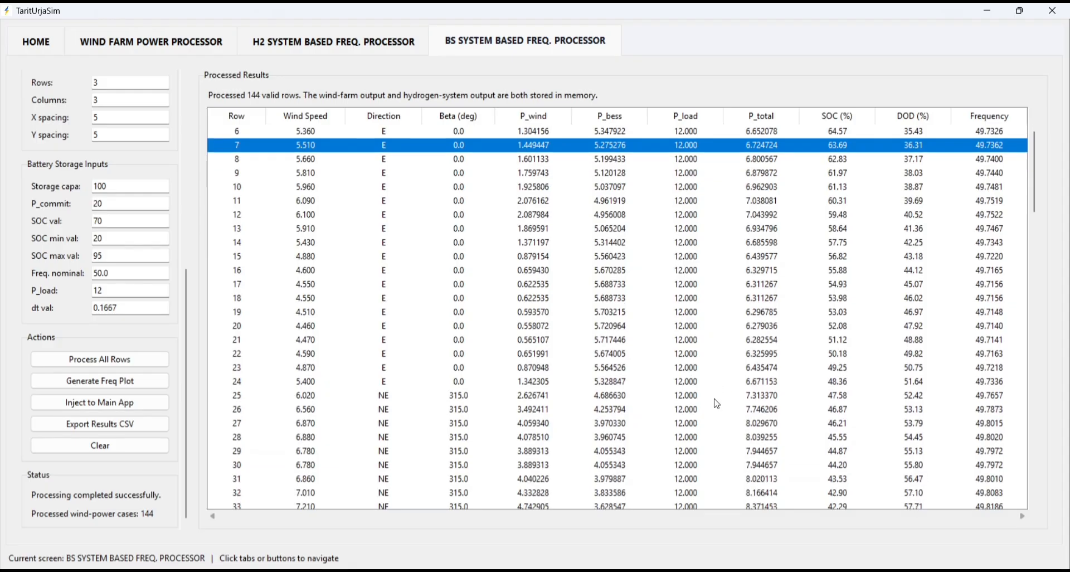
{"action": "scroll", "coordinate": [797, 444], "scroll_direction": "down", "scroll_amount": 2}
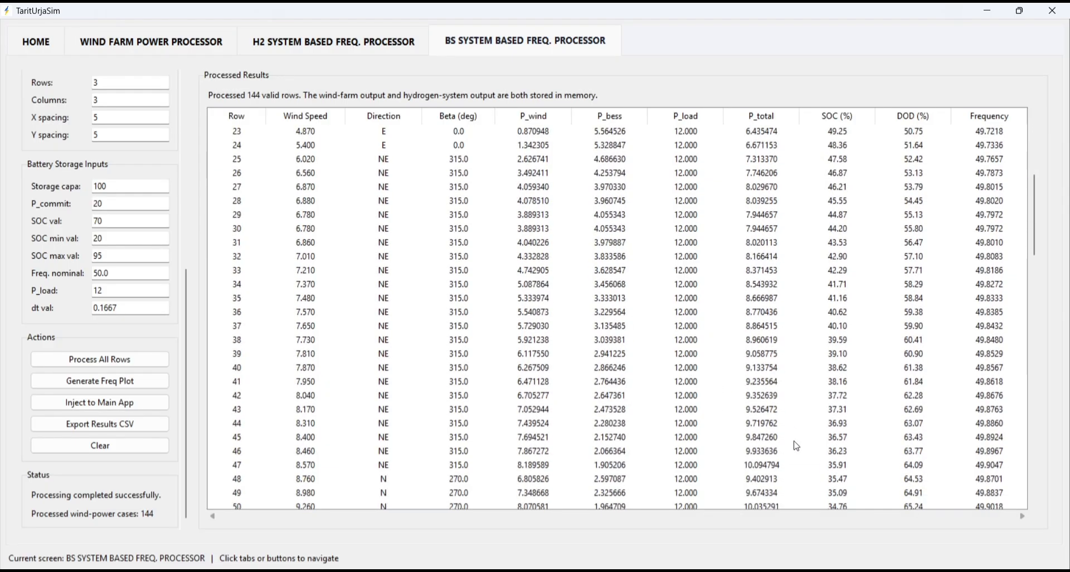
{"action": "scroll", "coordinate": [824, 406], "scroll_direction": "down", "scroll_amount": 2}
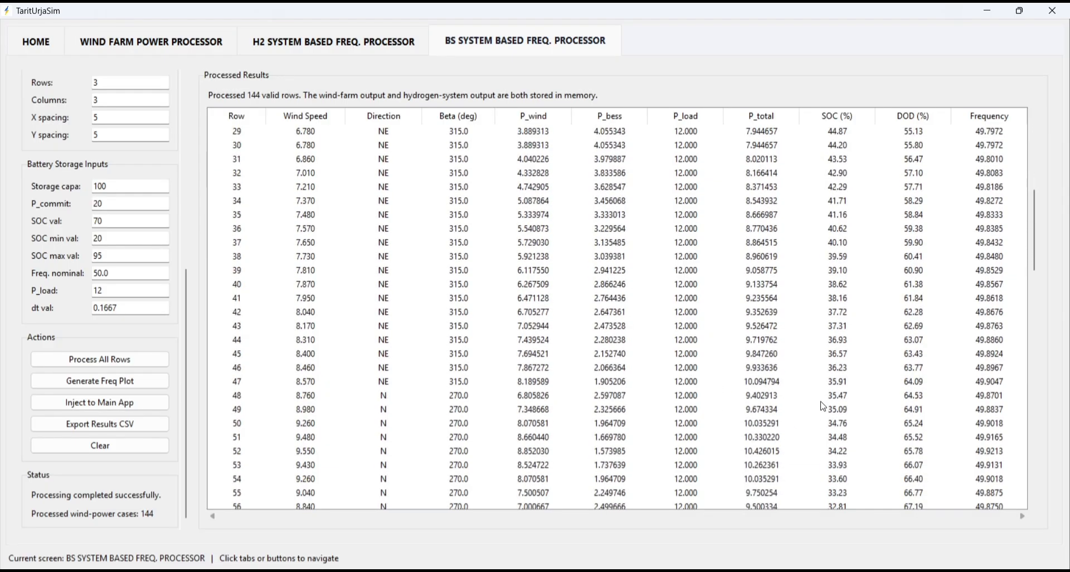
{"action": "scroll", "coordinate": [824, 407], "scroll_direction": "down", "scroll_amount": 4}
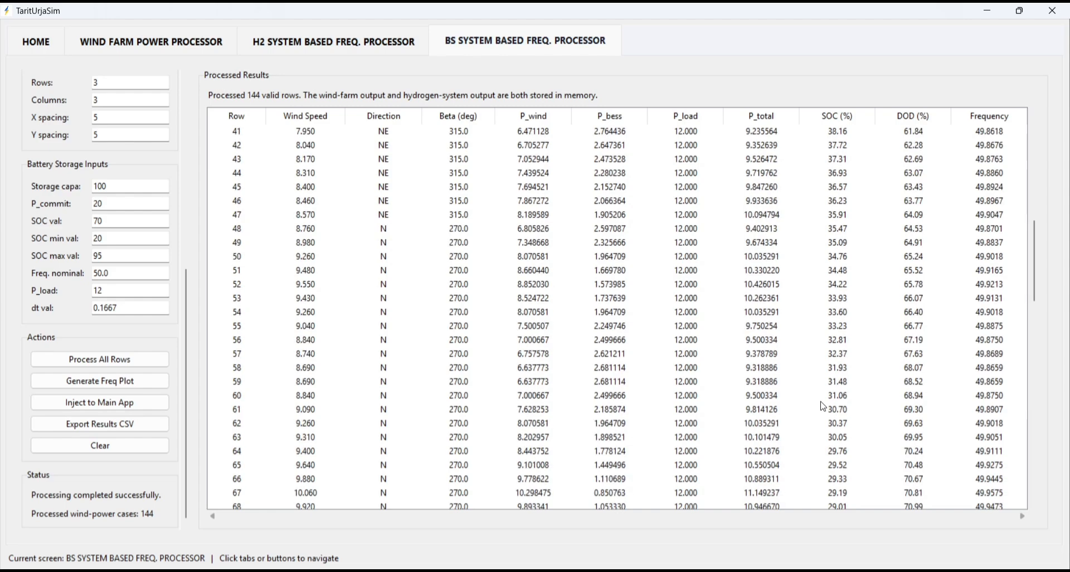
{"action": "scroll", "coordinate": [823, 406], "scroll_direction": "down", "scroll_amount": 4}
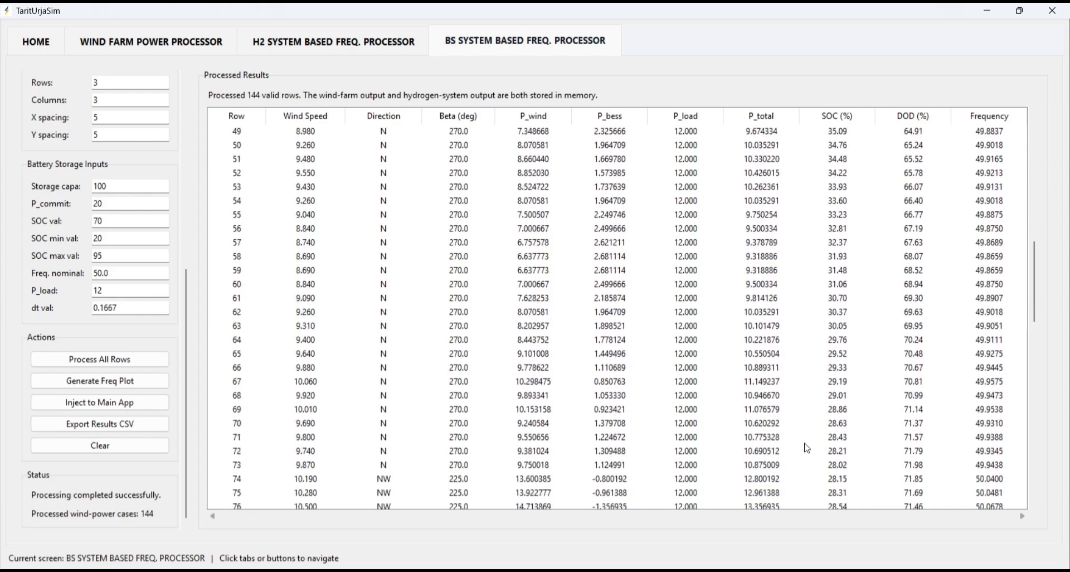
{"action": "scroll", "coordinate": [807, 447], "scroll_direction": "down", "scroll_amount": 4}
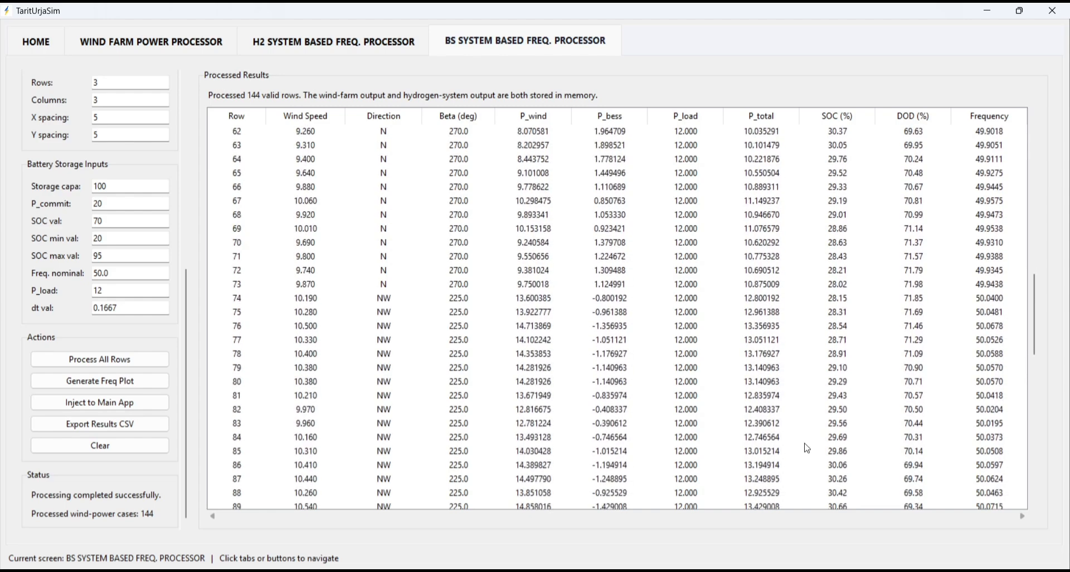
{"action": "scroll", "coordinate": [807, 448], "scroll_direction": "down", "scroll_amount": 1}
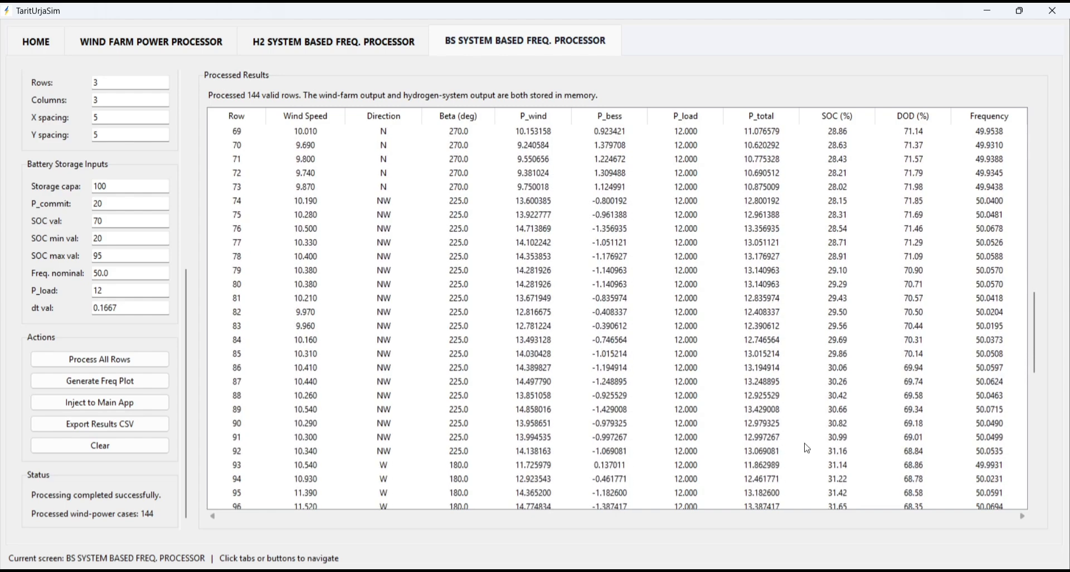
- Compare the SOC and DOD values of rows 85 and 86, and examine the remaining results through row 144
{"action": "left_click", "coordinate": [846, 354]}
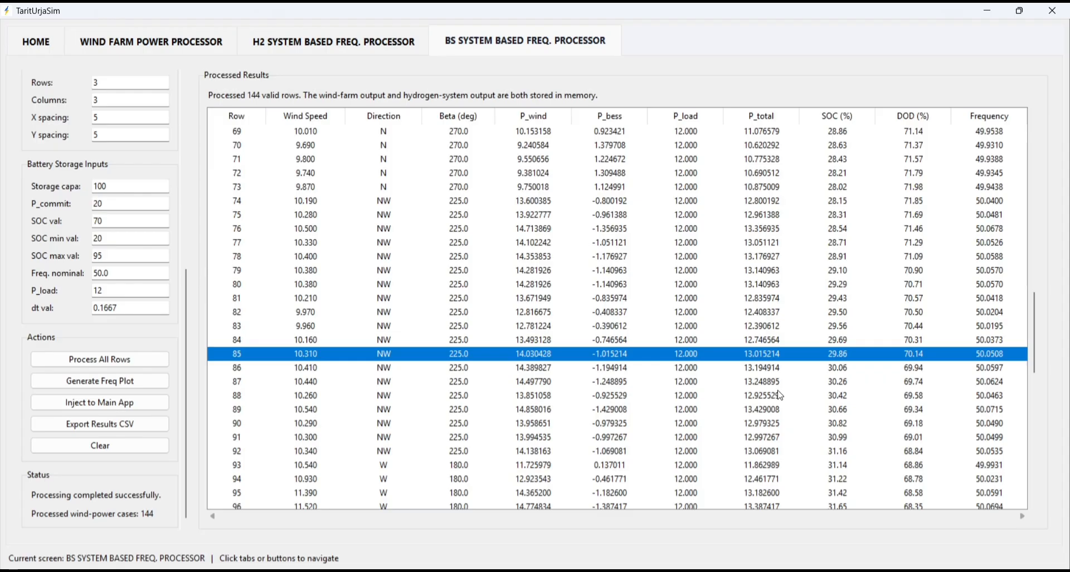
{"action": "left_click", "coordinate": [851, 369]}
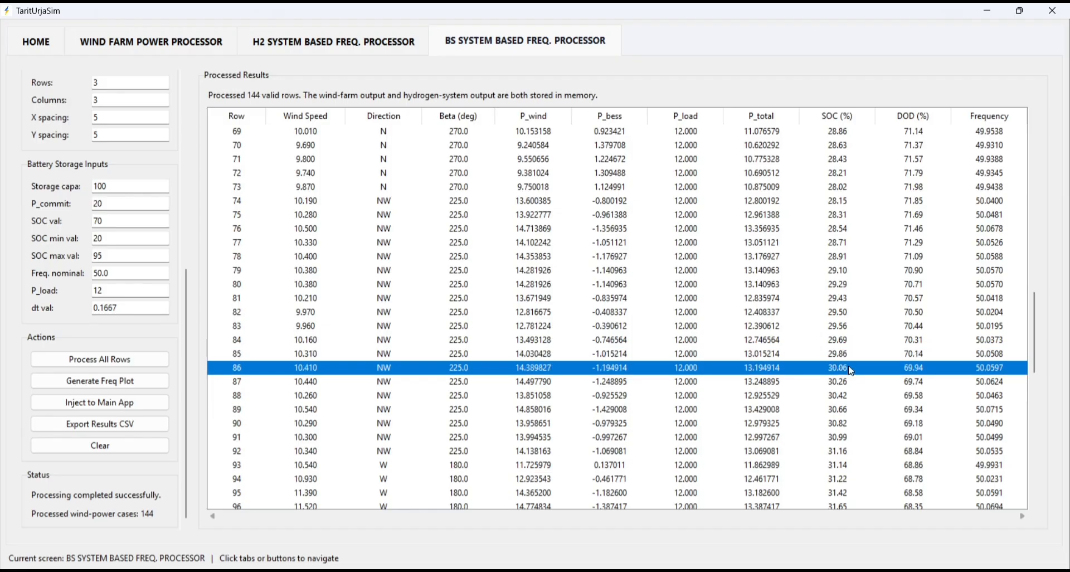
{"action": "left_click", "coordinate": [923, 357]}
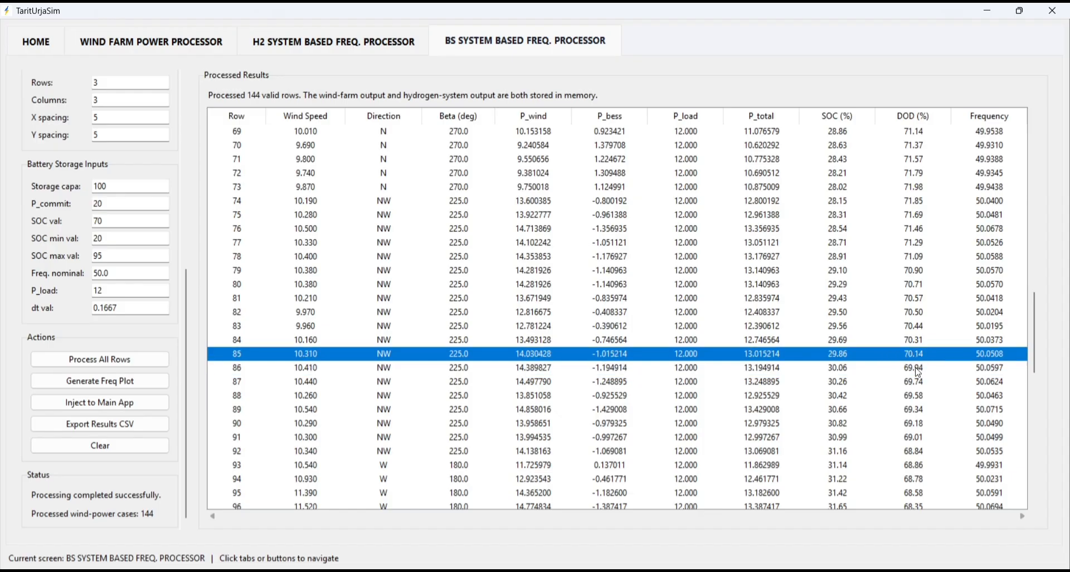
{"action": "left_click", "coordinate": [917, 369]}
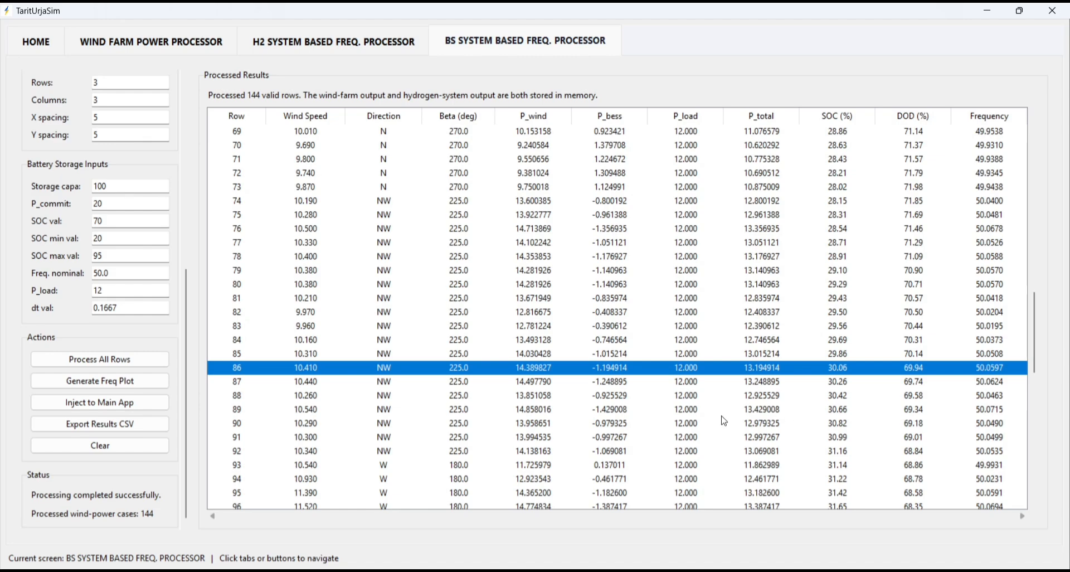
{"action": "scroll", "coordinate": [724, 421], "scroll_direction": "down", "scroll_amount": 8}
{"action": "scroll", "coordinate": [724, 421], "scroll_direction": "down", "scroll_amount": 5}
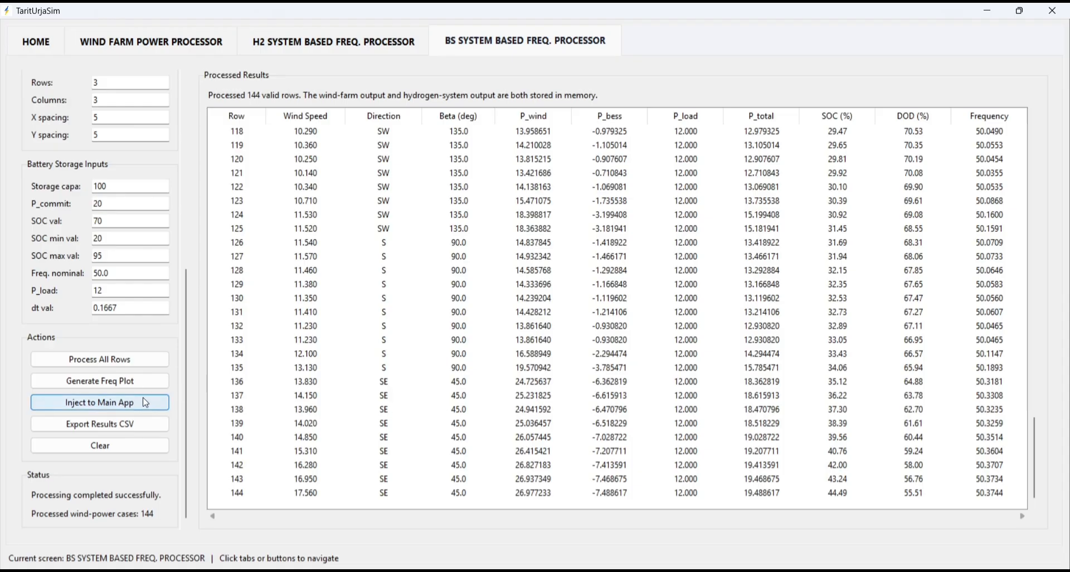
- Generate the frequency plot for the battery storage system, examine it at full size and close it
{"action": "left_click", "coordinate": [77, 385]}
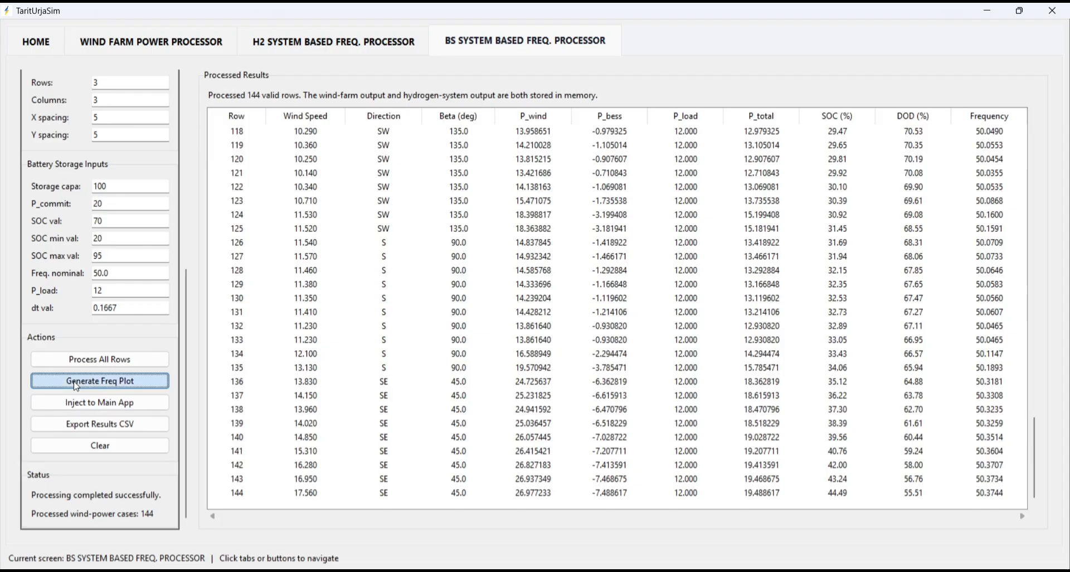
{"action": "left_click", "coordinate": [742, 111]}
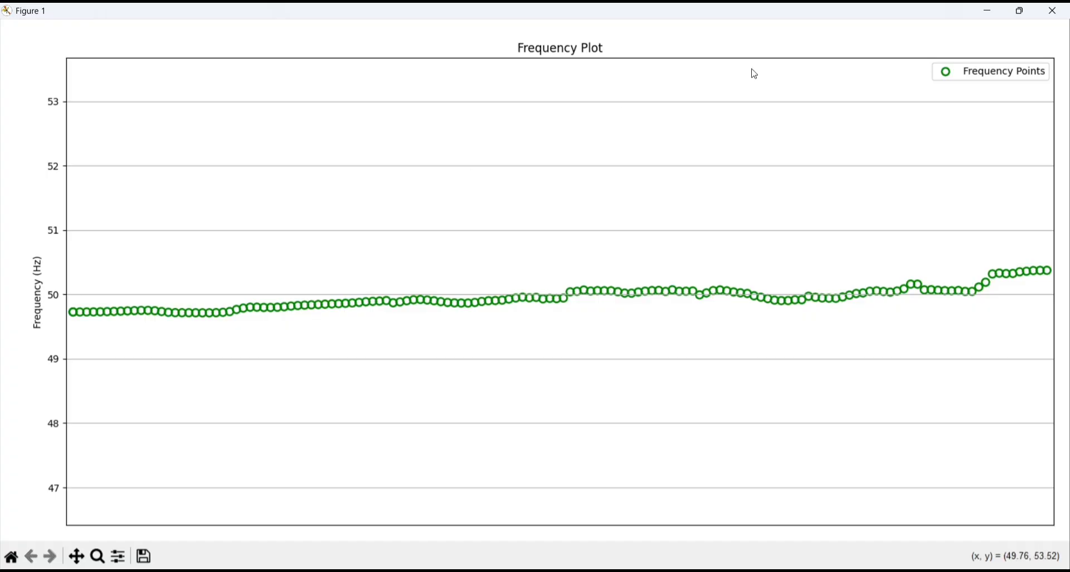
{"action": "left_click", "coordinate": [1044, 11]}
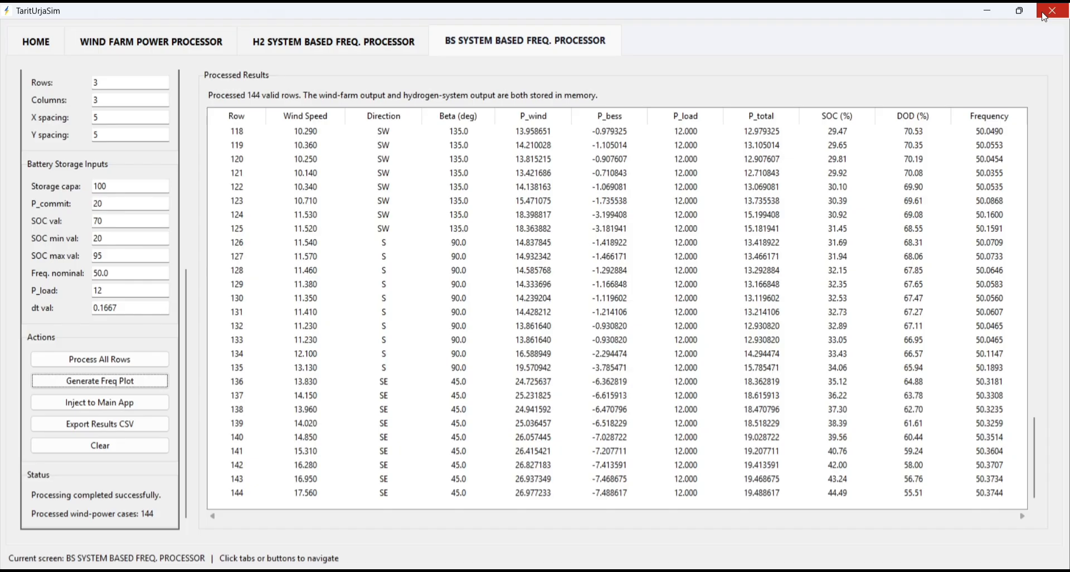